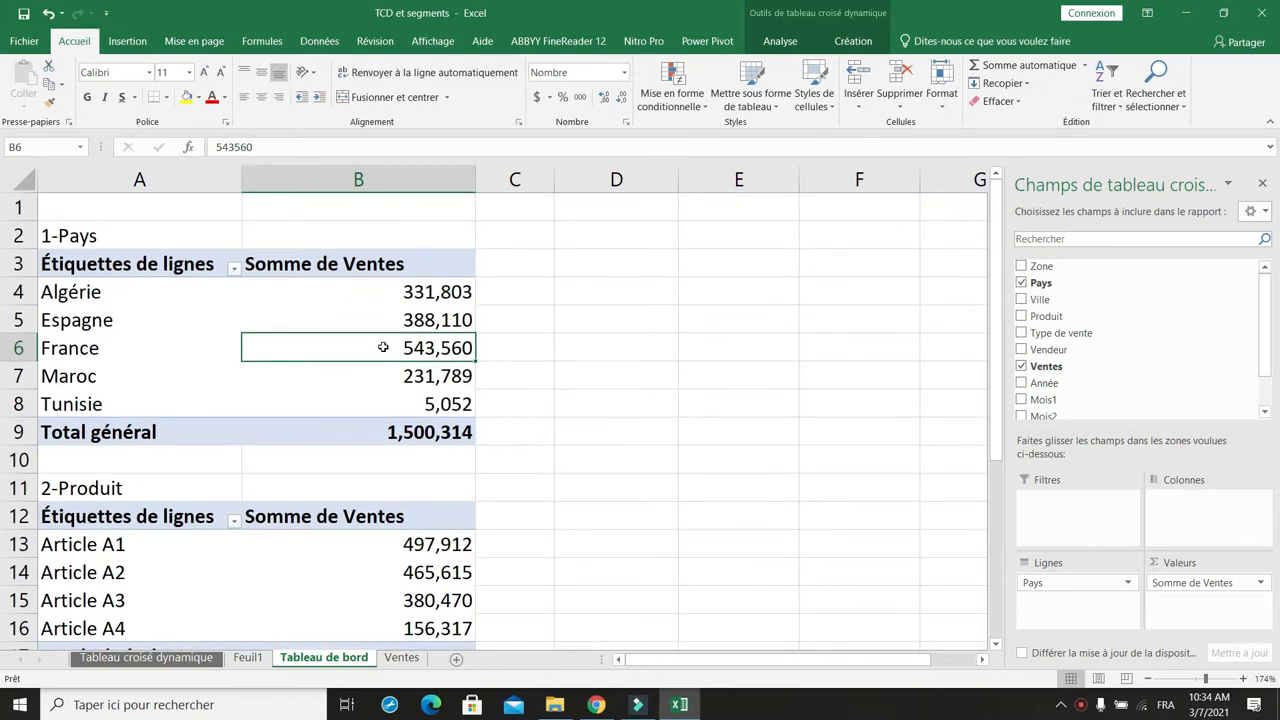
Step: Insert a slicer for the Année field on the sales pivot table, shrink it and place it beside the table
left_click(127, 44)
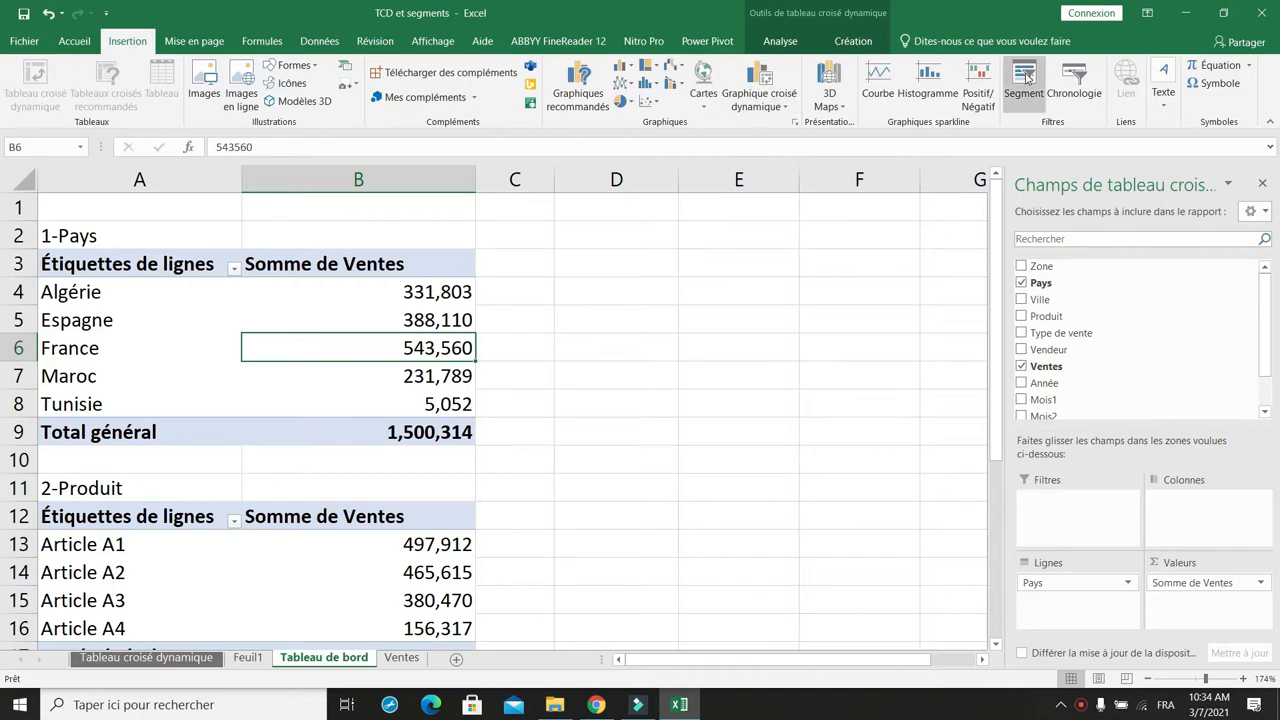
left_click(1024, 78)
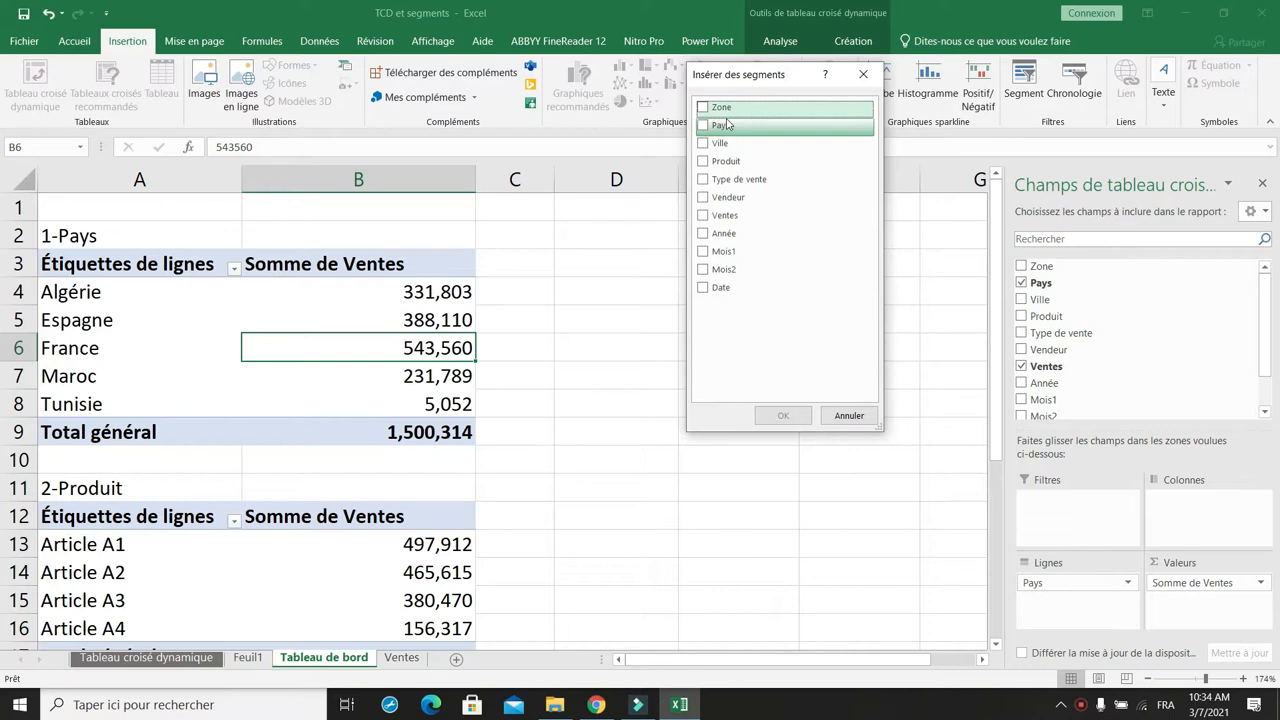
left_click(703, 233)
left_click(766, 413)
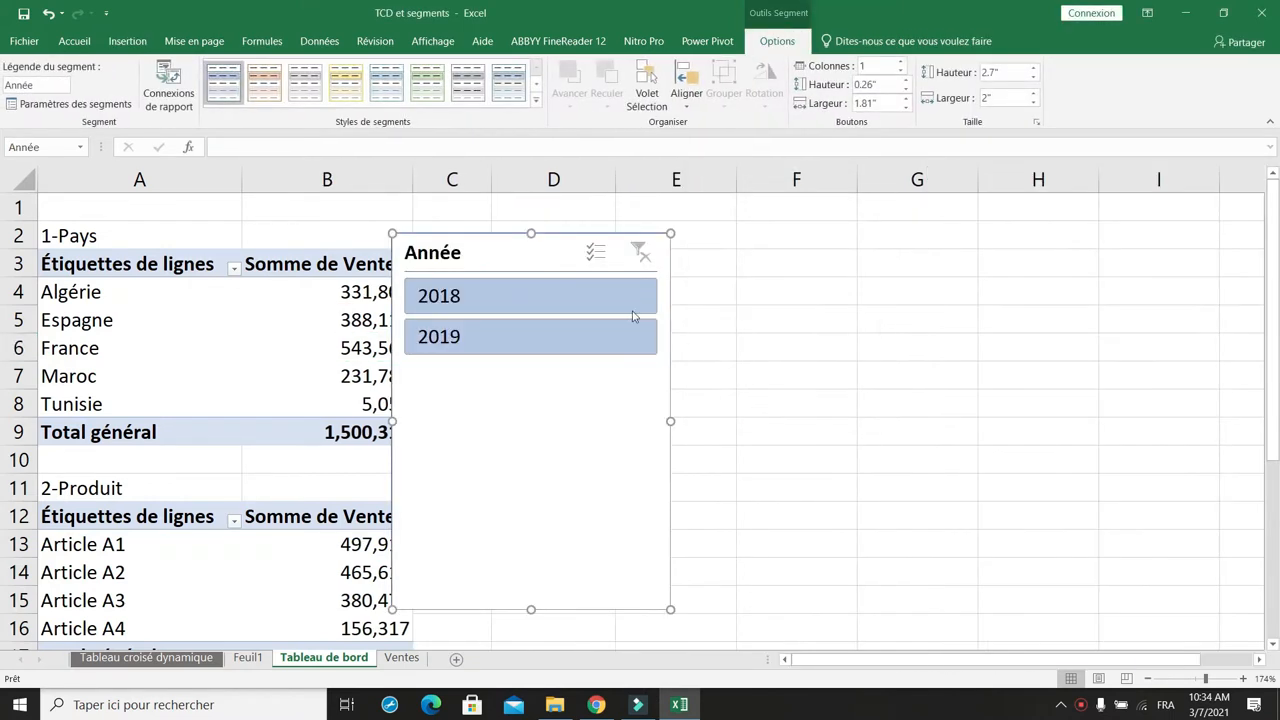
left_click_drag(530, 610, 537, 380)
left_click_drag(504, 258, 634, 257)
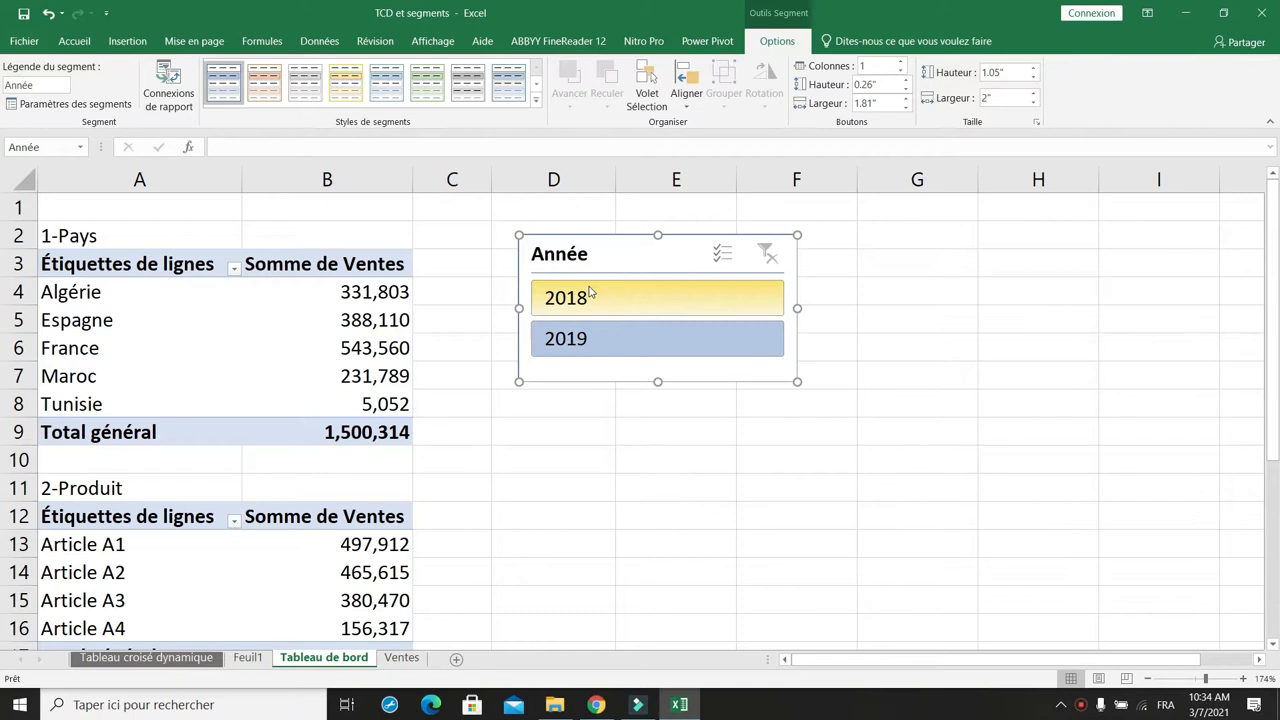
Step: Filter the pivot table with the Année slicer, first on 2018 and then on 2019
left_click(598, 300)
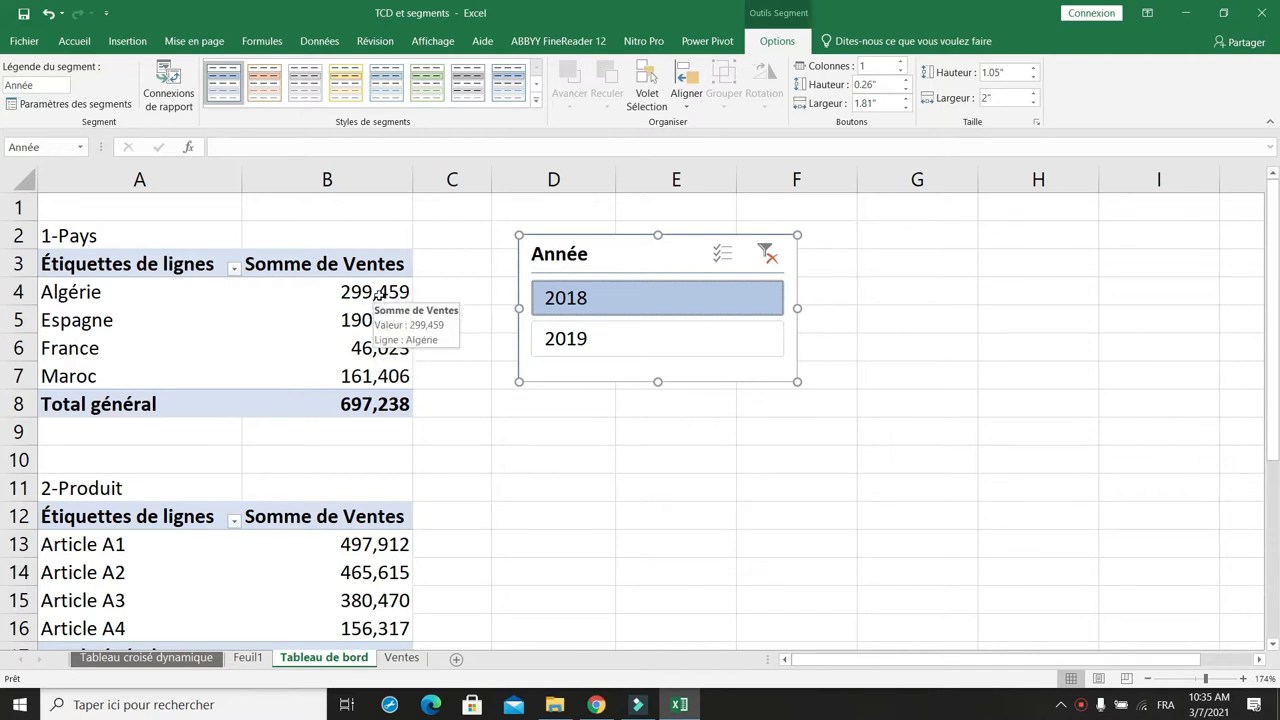
left_click(588, 341)
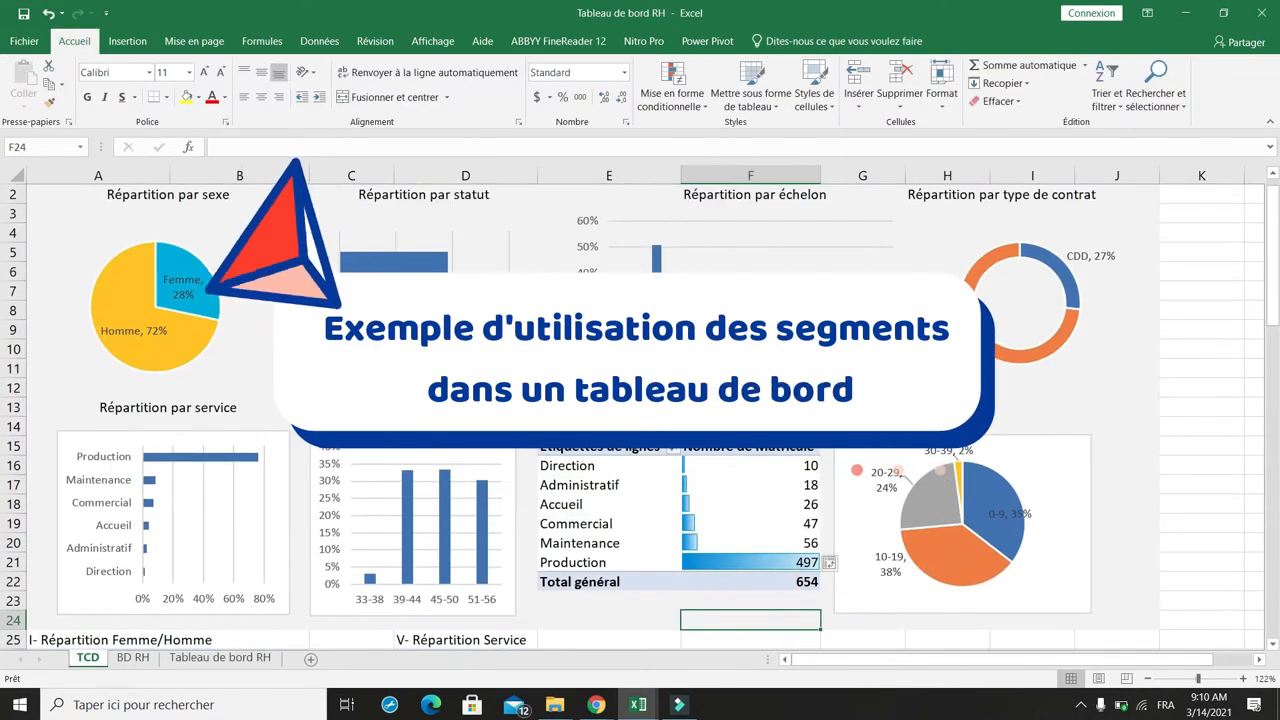
Step: Close the pivot field list and insert a new empty column before column A of the HR dashboard
left_click(856, 470)
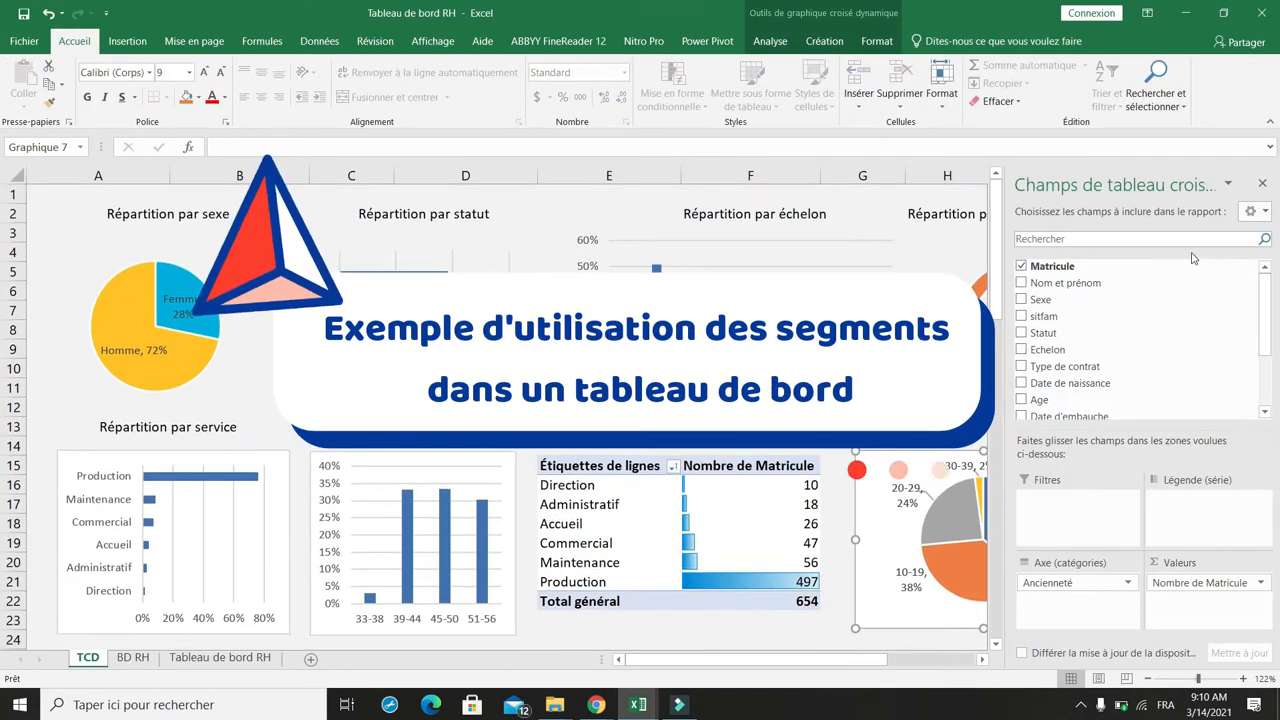
left_click(1263, 188)
right_click(85, 176)
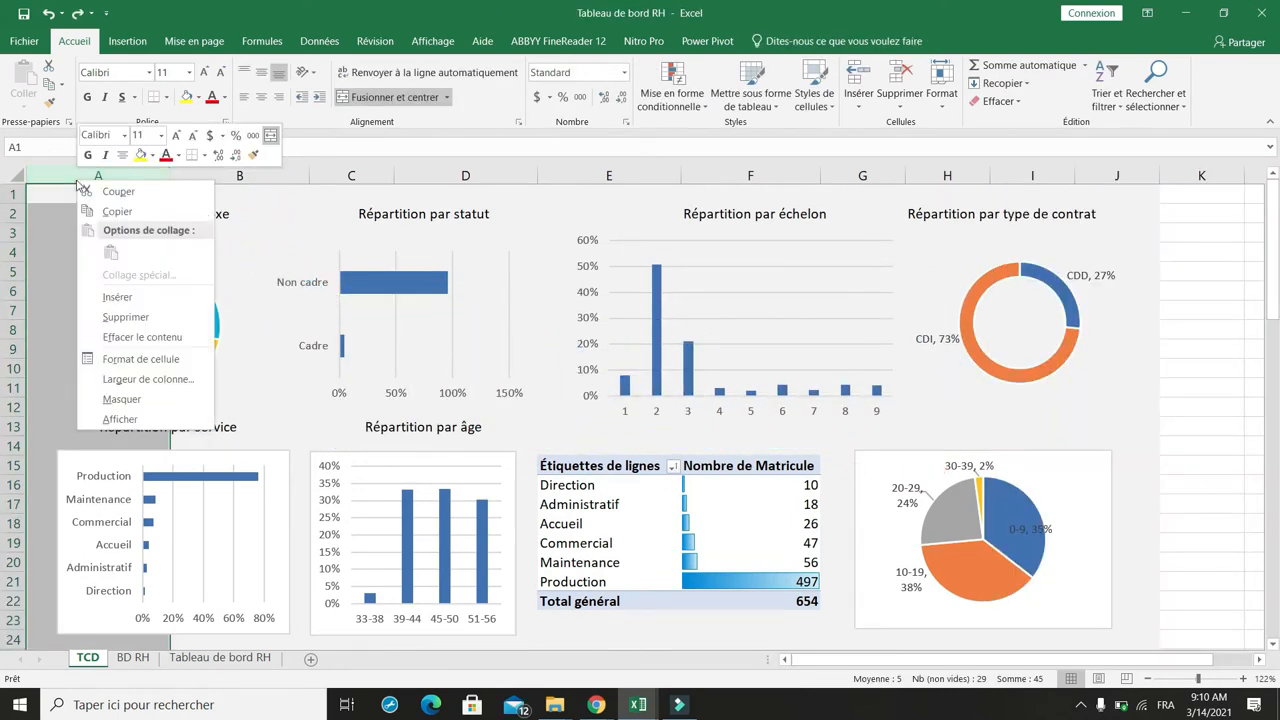
left_click(116, 297)
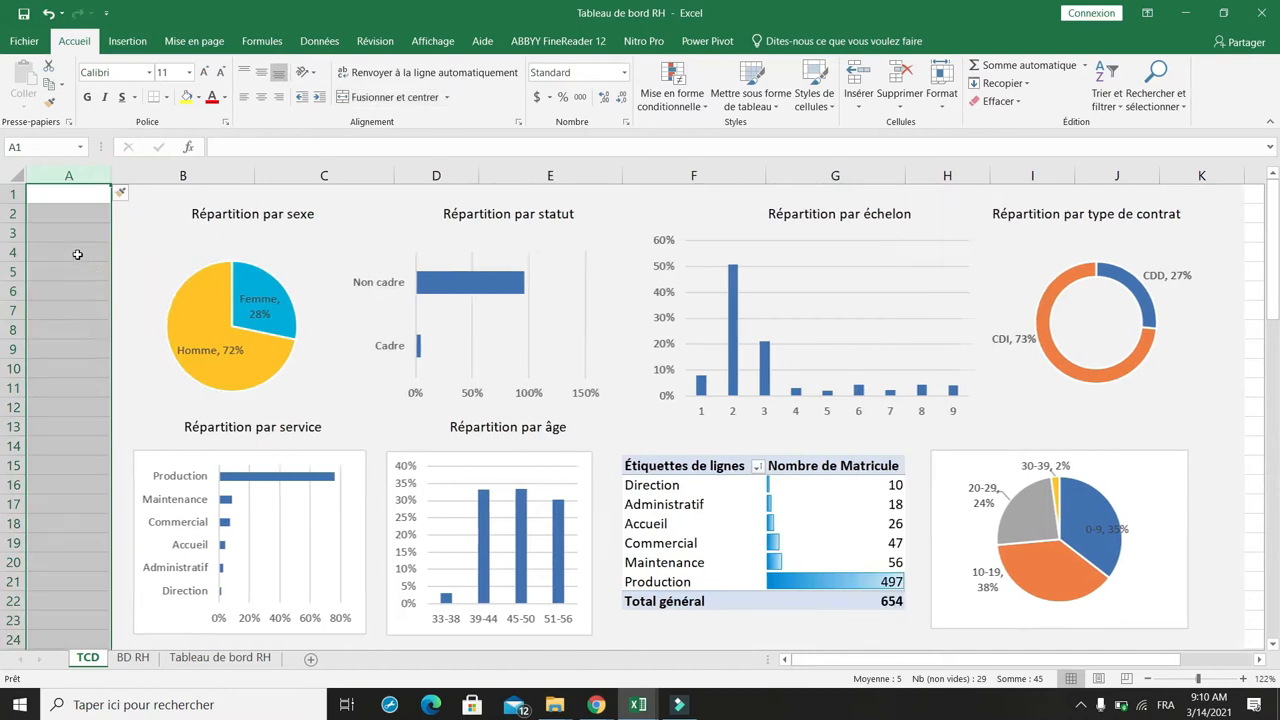
Step: Apply the dashboard's background formatting to the new column A with the format painter
left_click(150, 214)
left_click(138, 279)
left_click(96, 177)
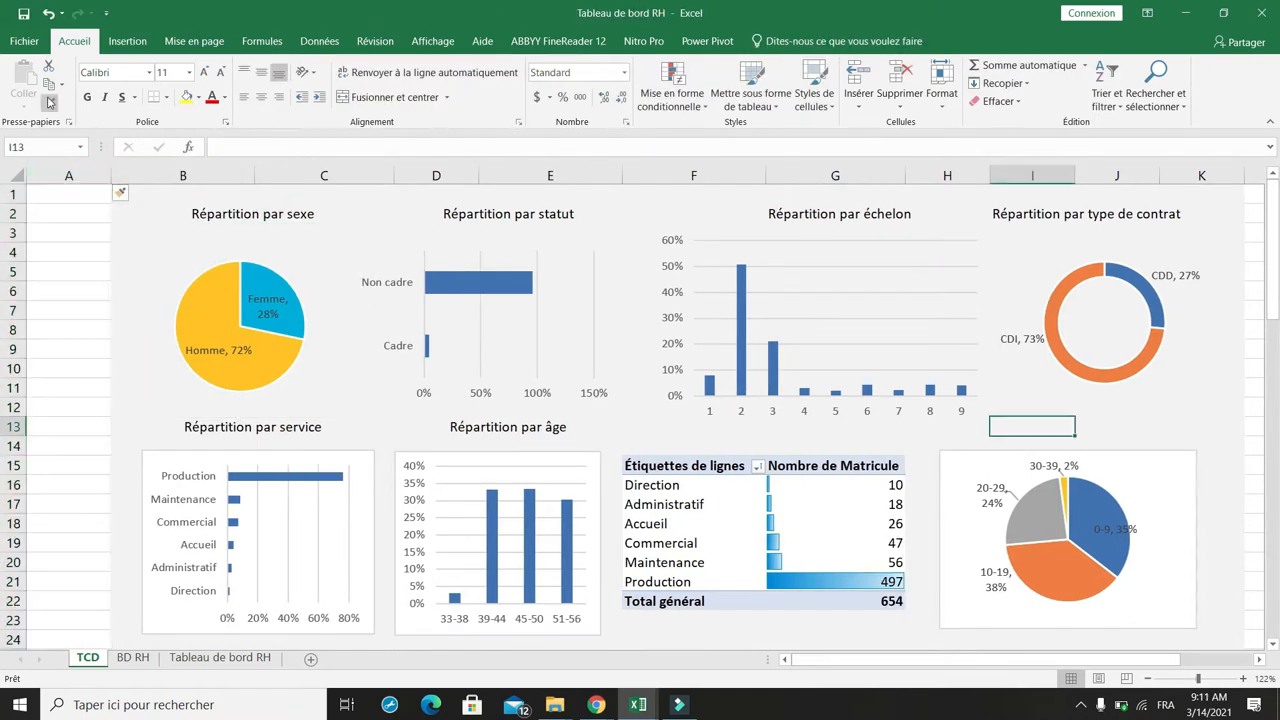
left_click(48, 103)
left_click_drag(60, 195, 53, 711)
scroll(83, 463, "up", 4)
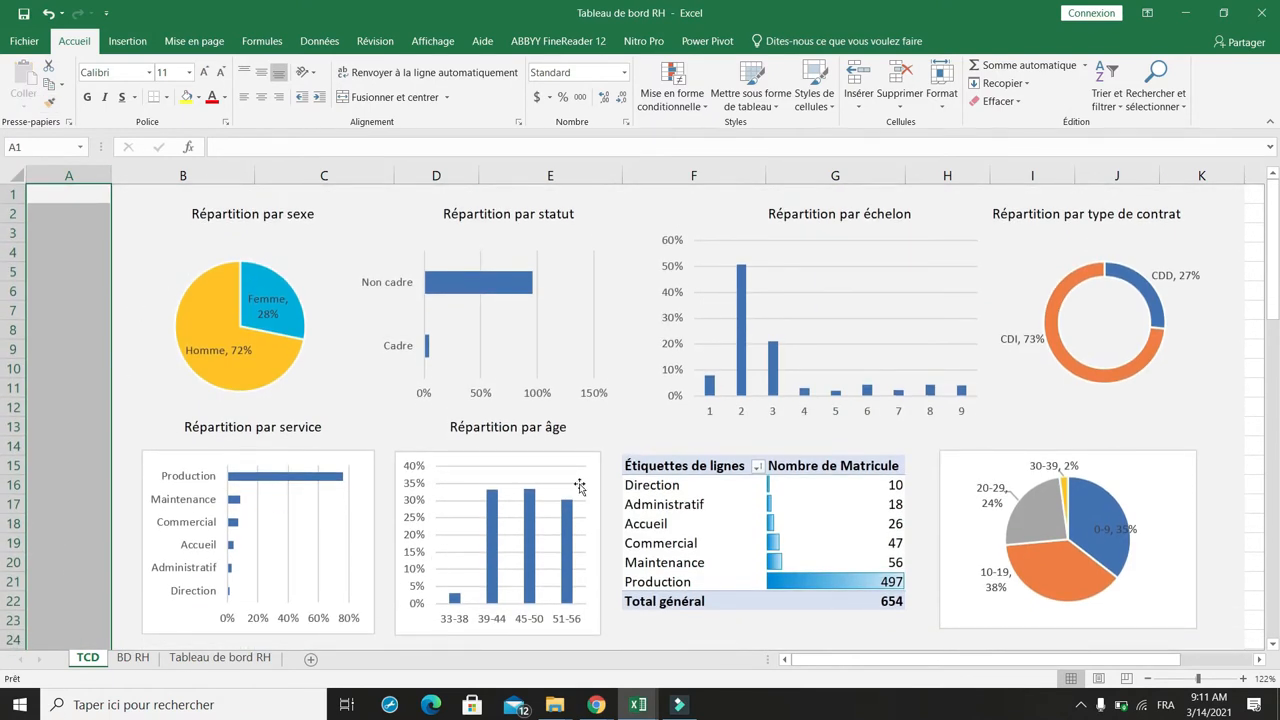
Step: Insert slicers for the Sexe, Statut, Type de contrat and Service fields from the service pivot table
left_click(677, 489)
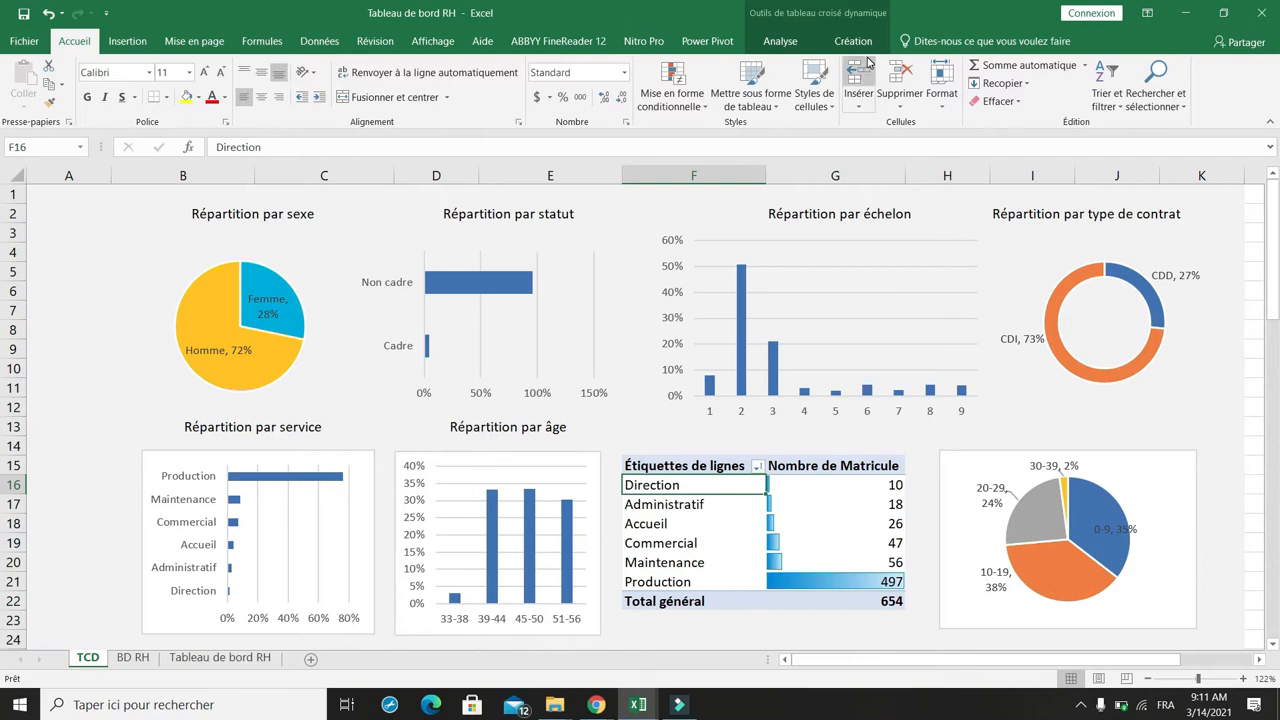
left_click(783, 41)
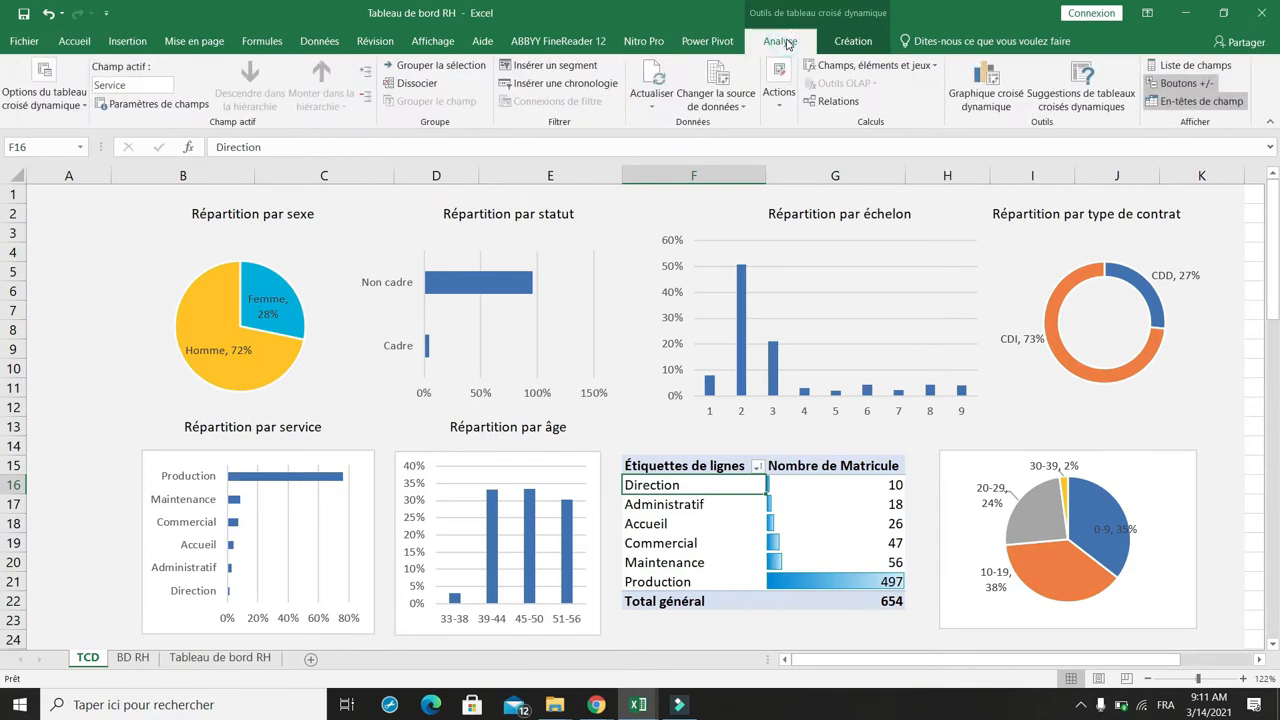
left_click(552, 66)
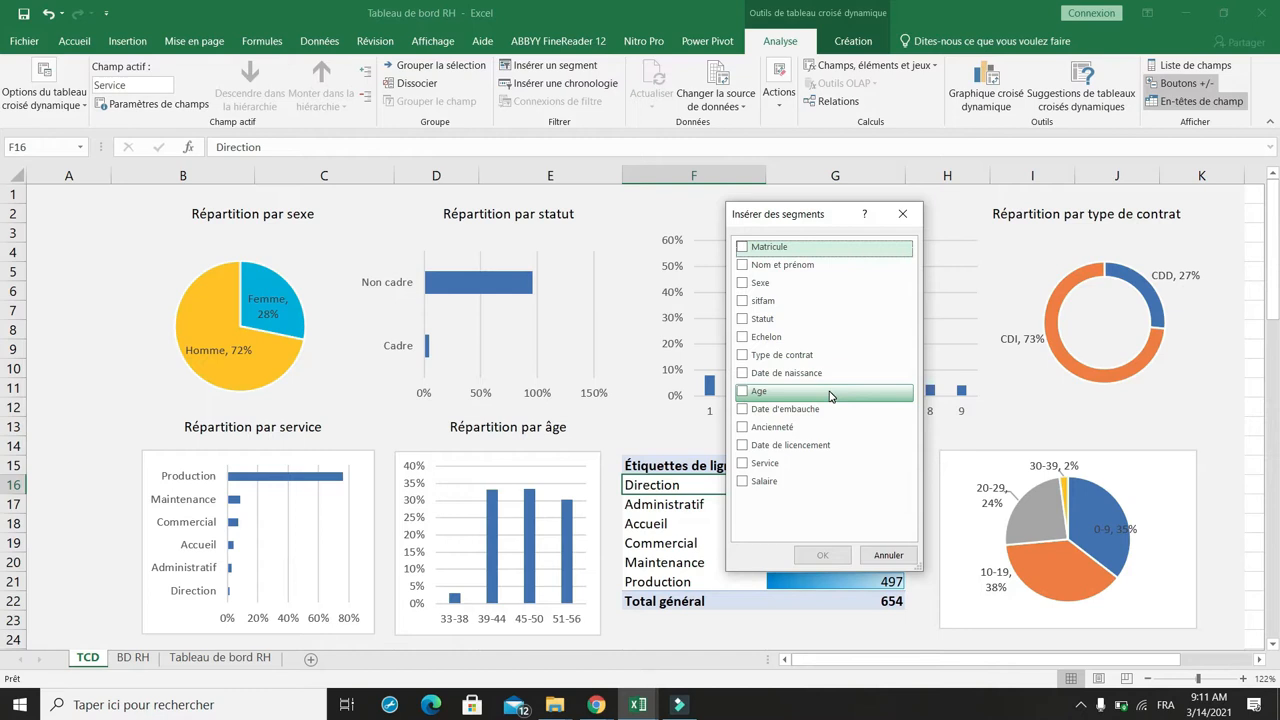
left_click(742, 284)
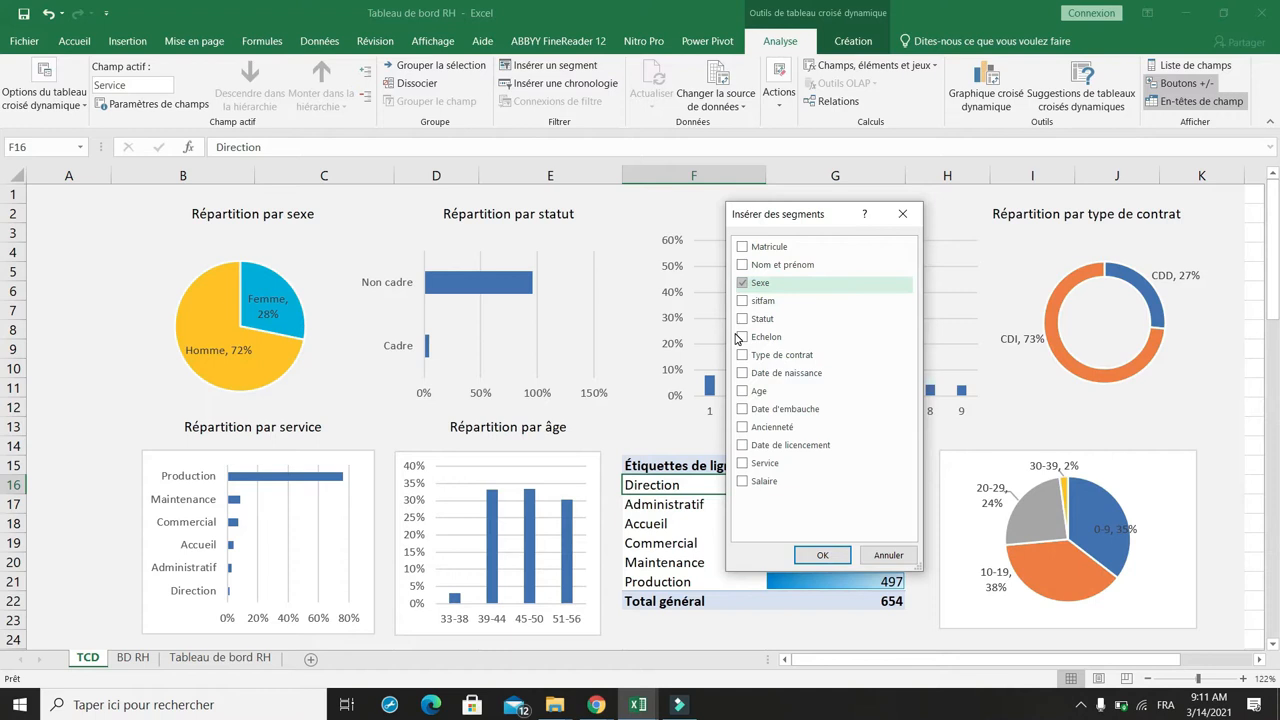
left_click(742, 320)
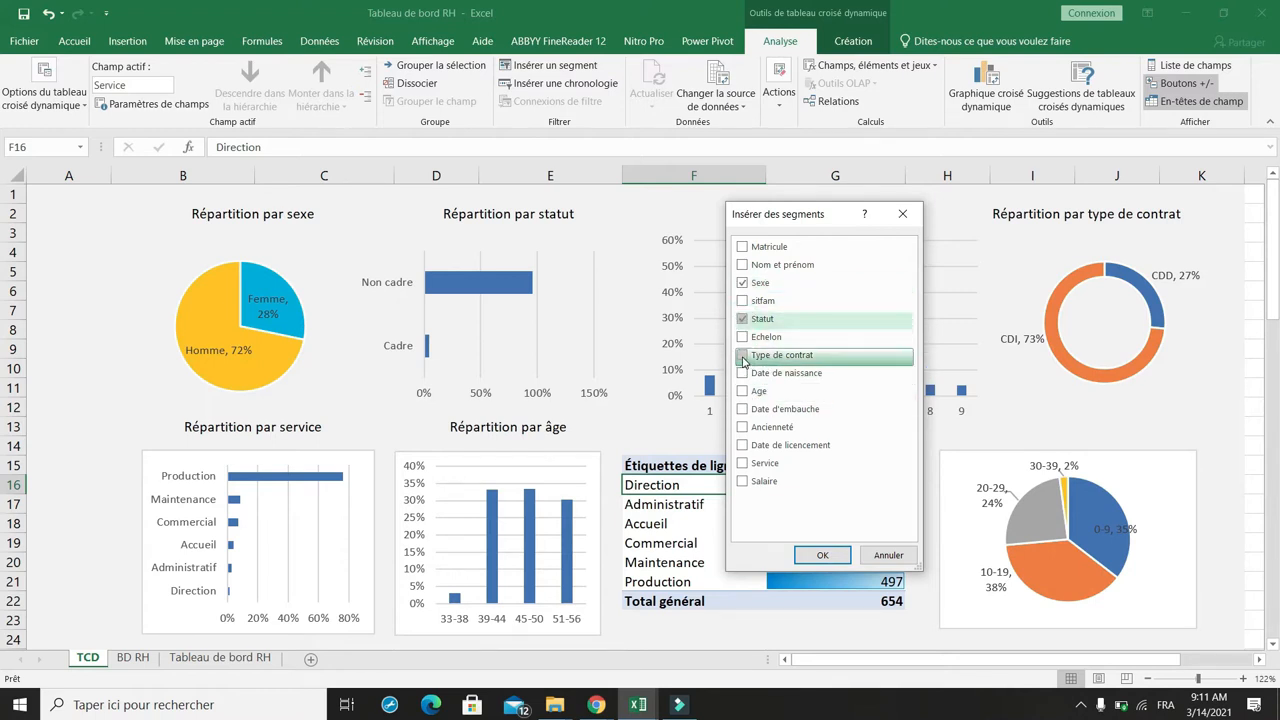
left_click(742, 356)
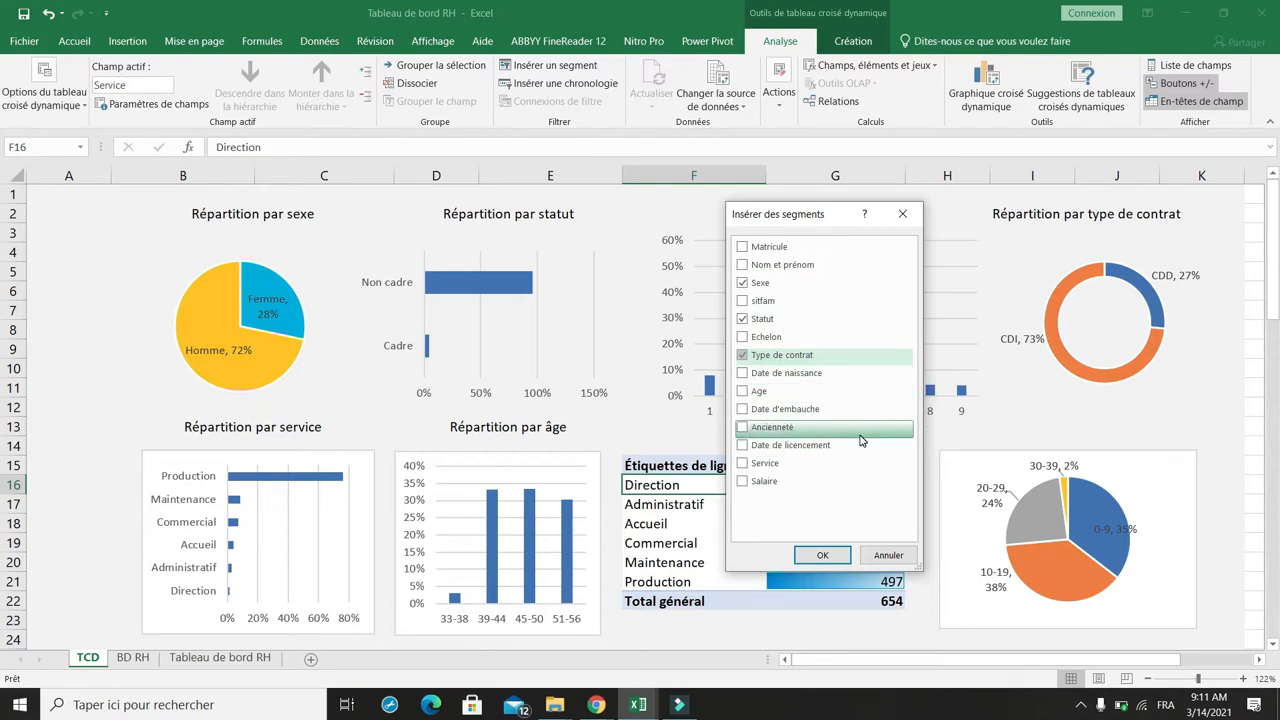
left_click(742, 463)
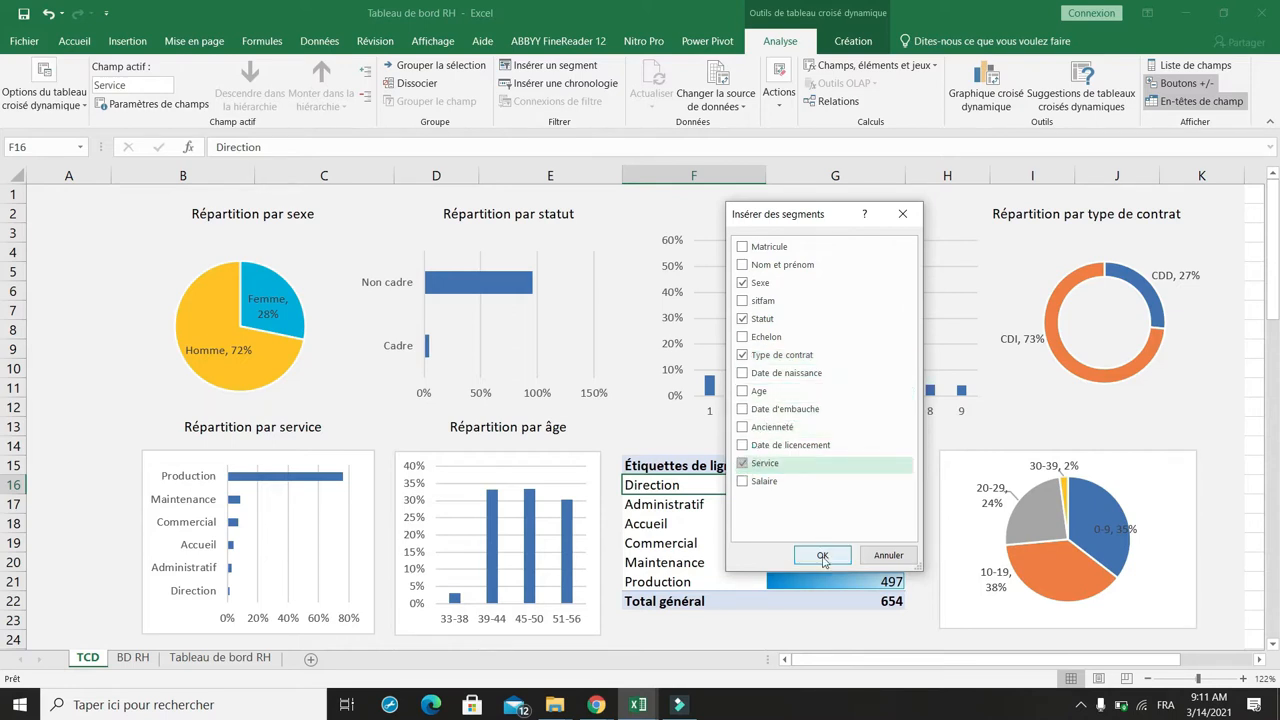
left_click(822, 556)
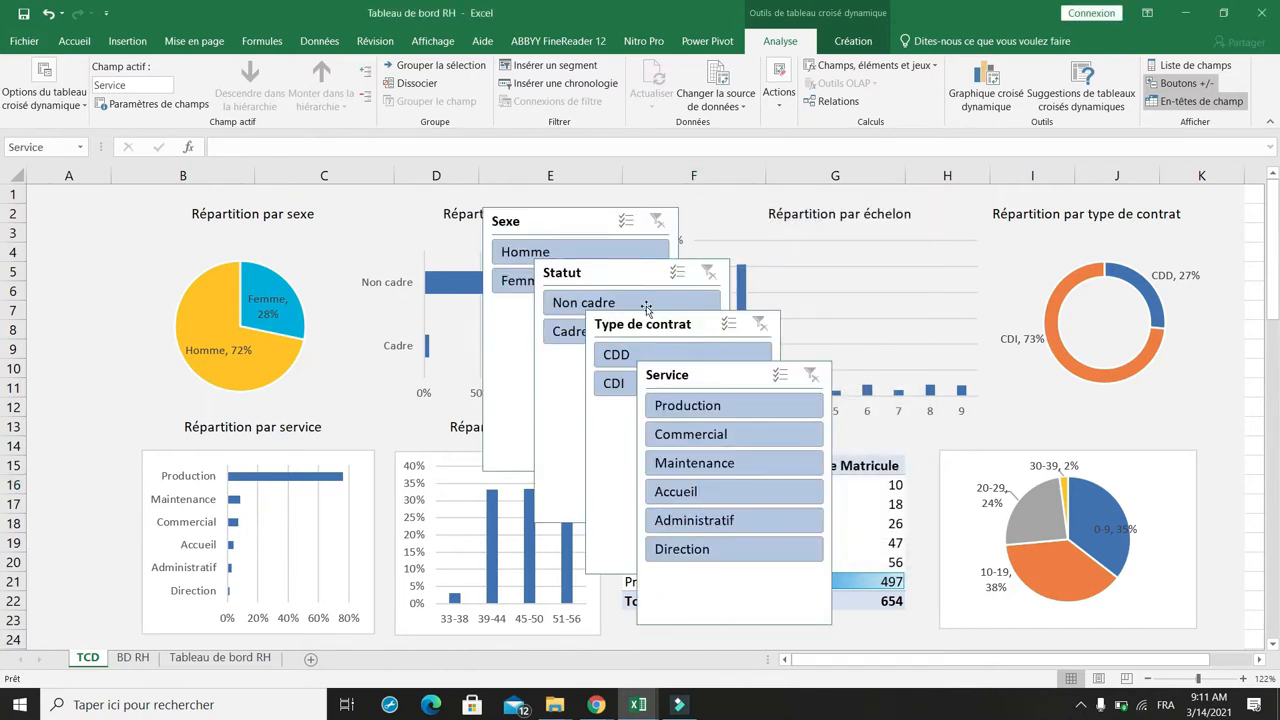
Step: Stack the Sexe, Statut, Type de contrat and Service slicers down column A, narrowing each to fit
left_click_drag(544, 221, 101, 208)
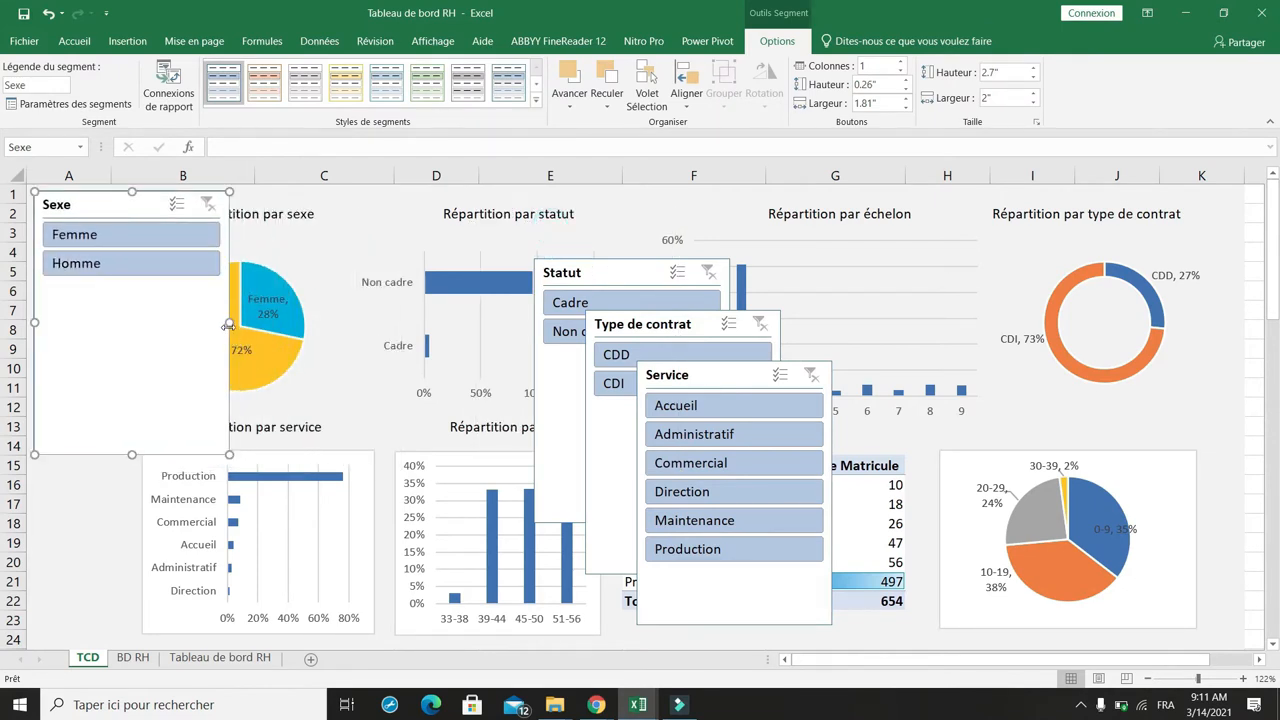
left_click_drag(228, 324, 126, 324)
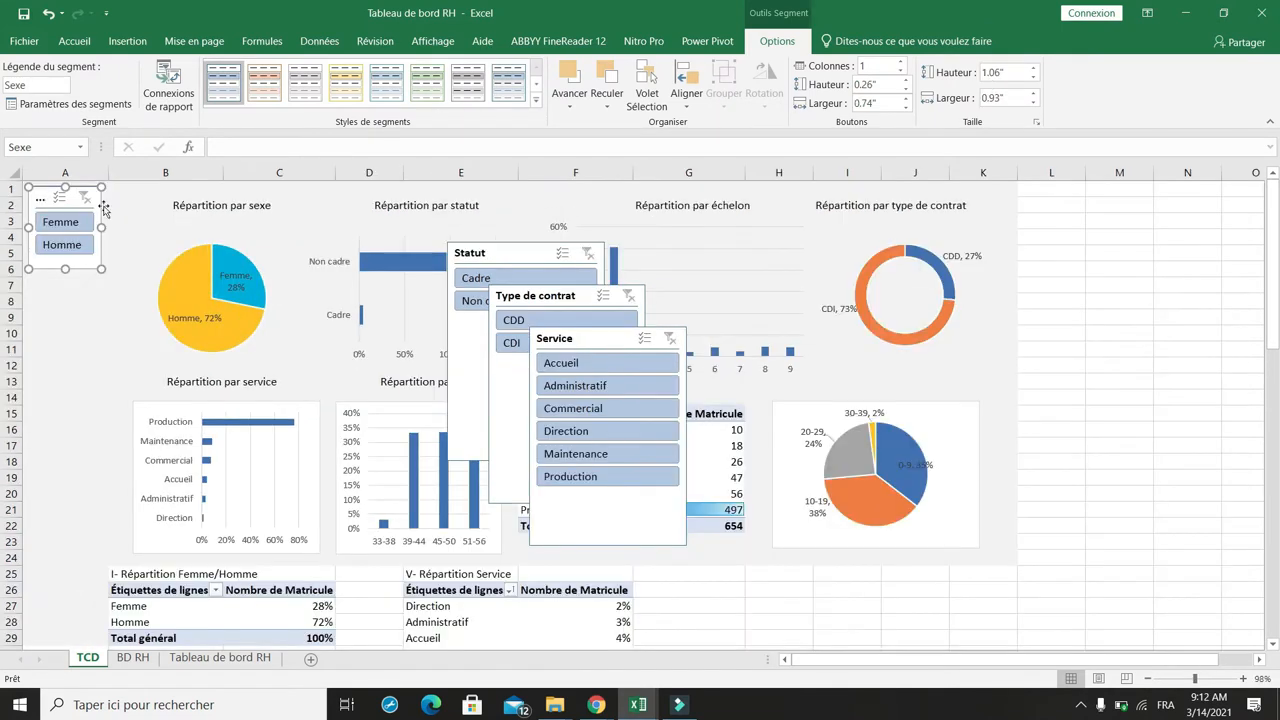
left_click_drag(509, 258, 80, 291)
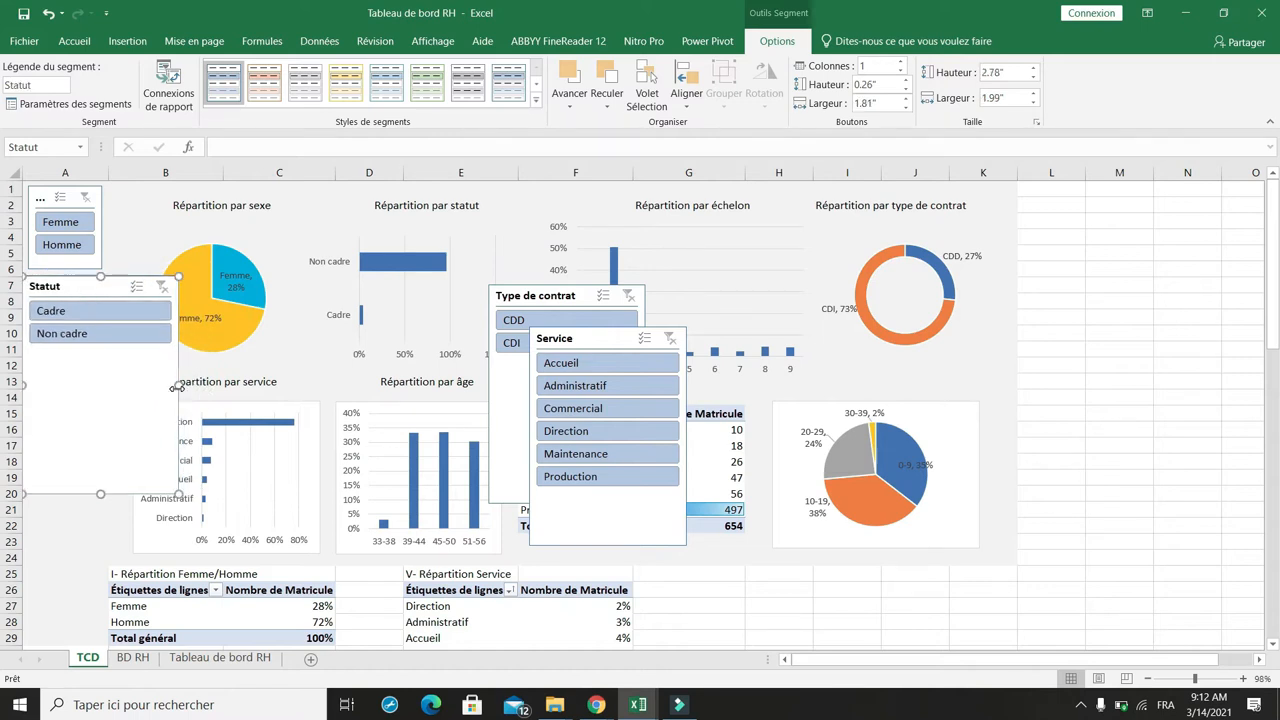
left_click_drag(179, 318, 118, 316)
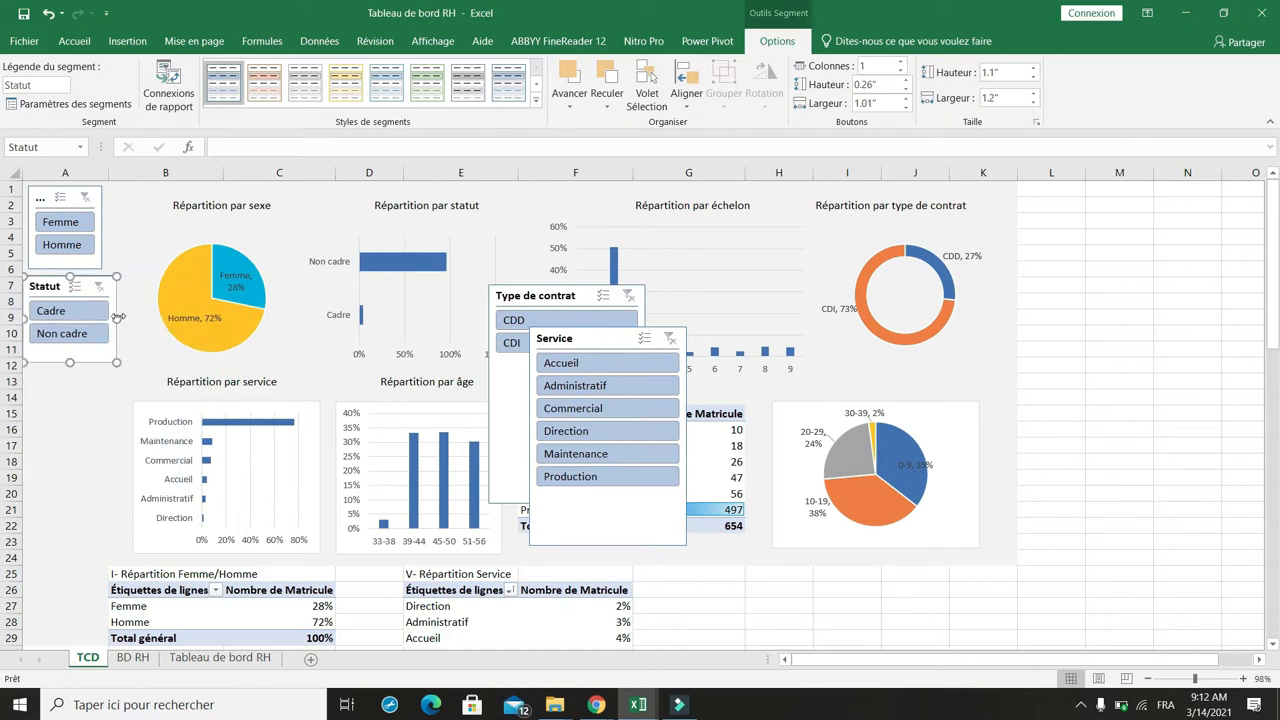
left_click_drag(555, 298, 84, 375)
left_click_drag(177, 476, 126, 443)
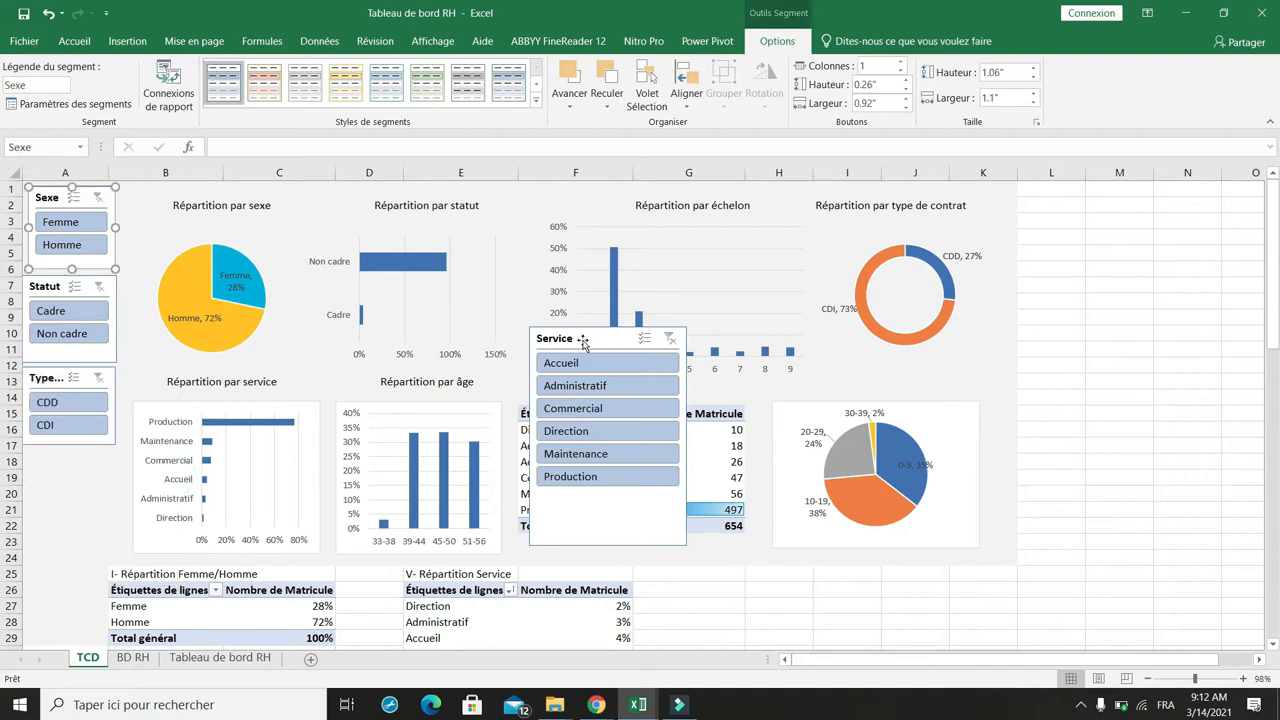
left_click_drag(580, 339, 77, 460)
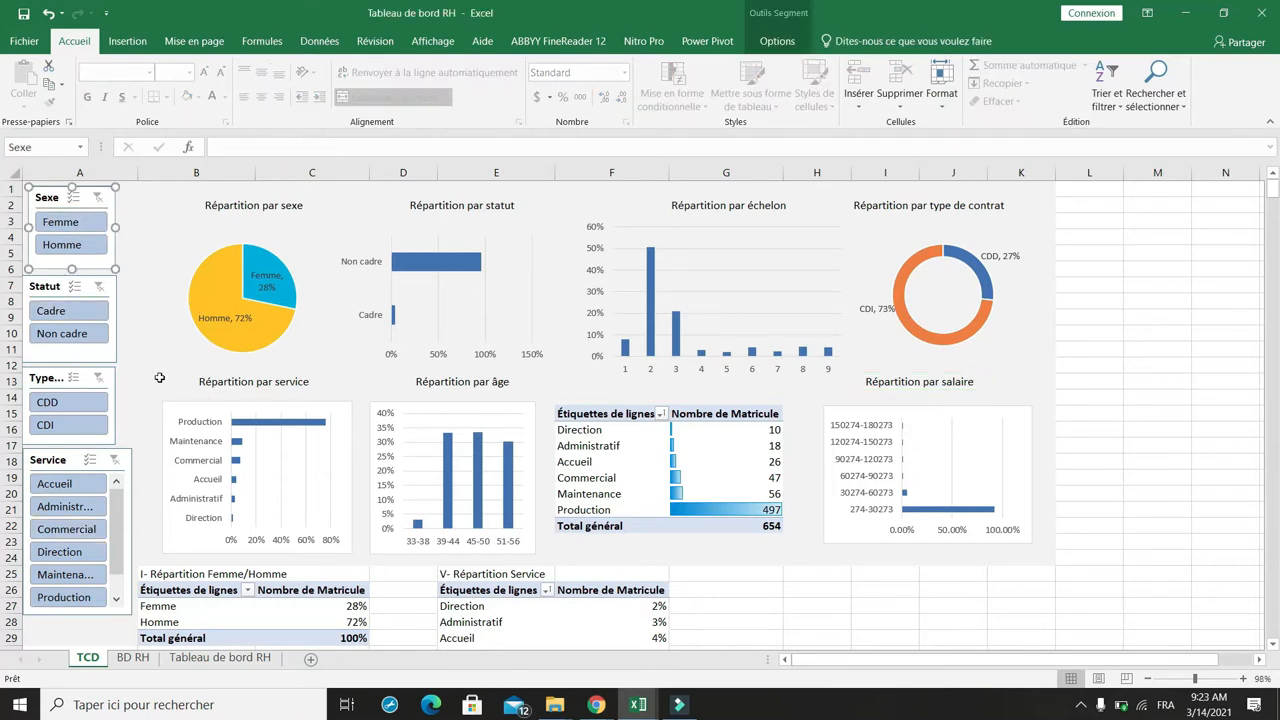
Step: Rename the Femme/Homme pivot table TCD_Sexe and turn off automatic column-width adjustment on update
scroll(160, 379, "down", 4)
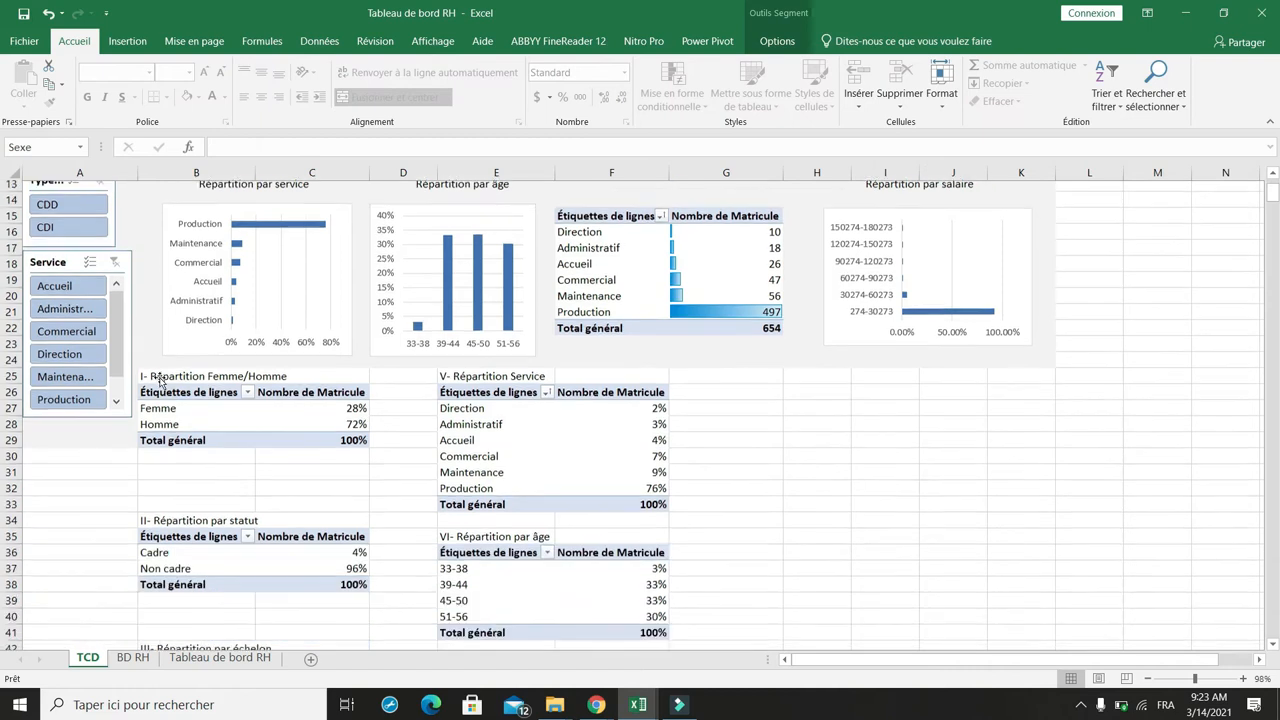
scroll(180, 355, "down", 2)
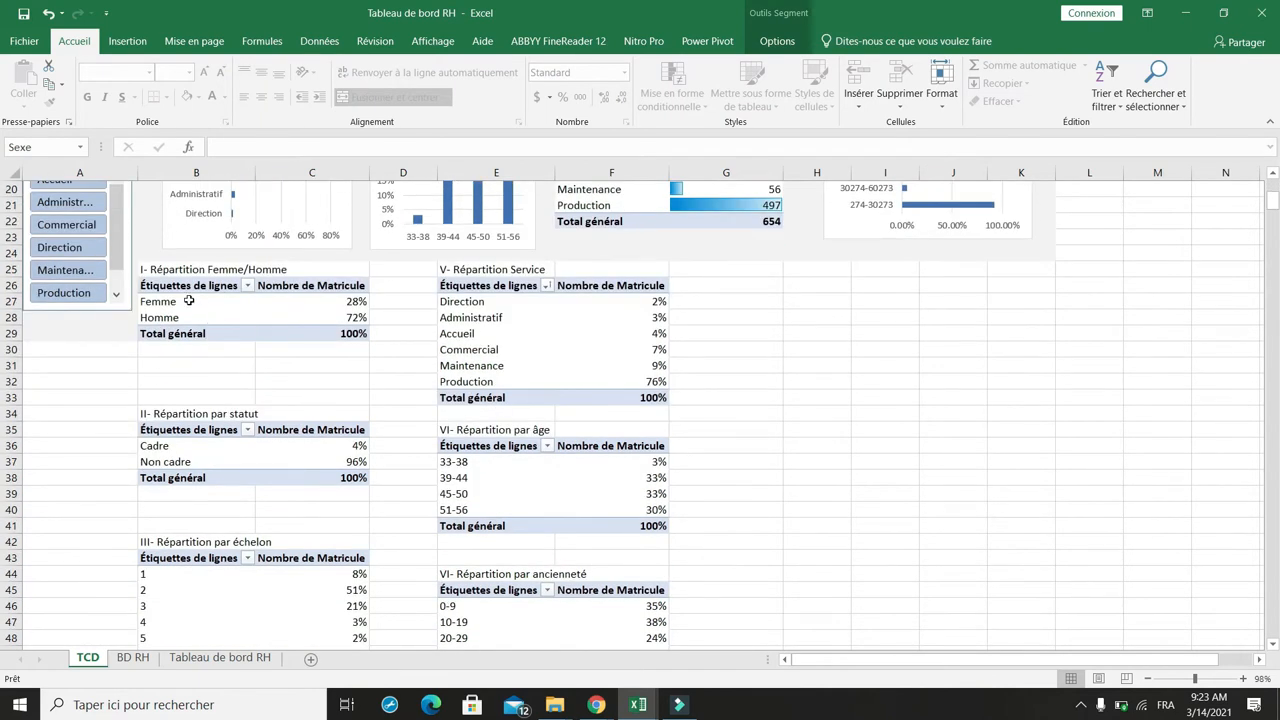
left_click(188, 301)
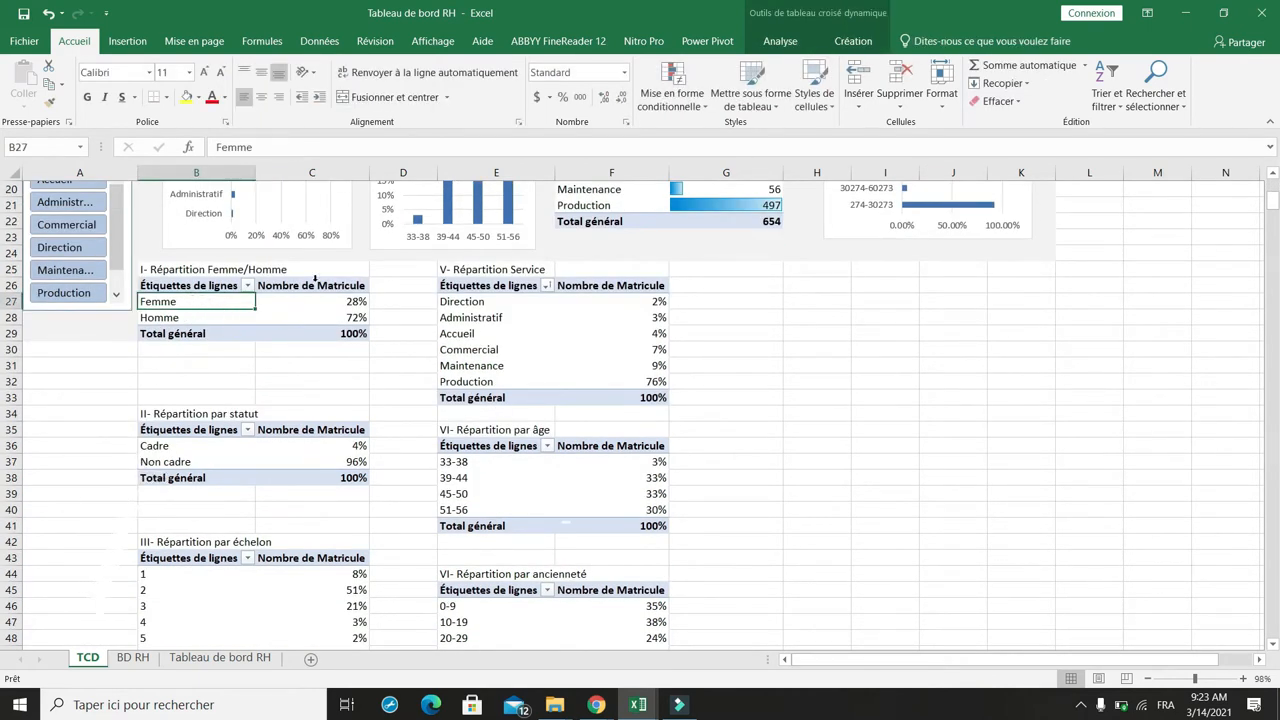
left_click(127, 41)
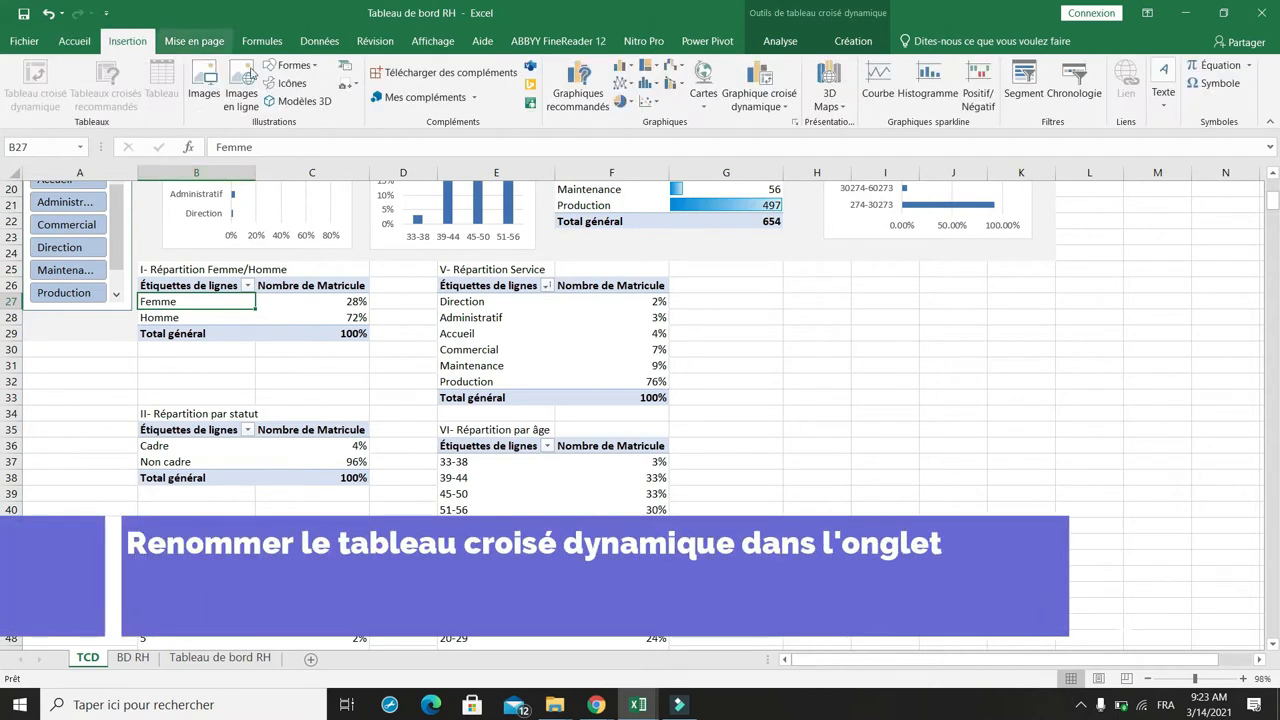
left_click(780, 41)
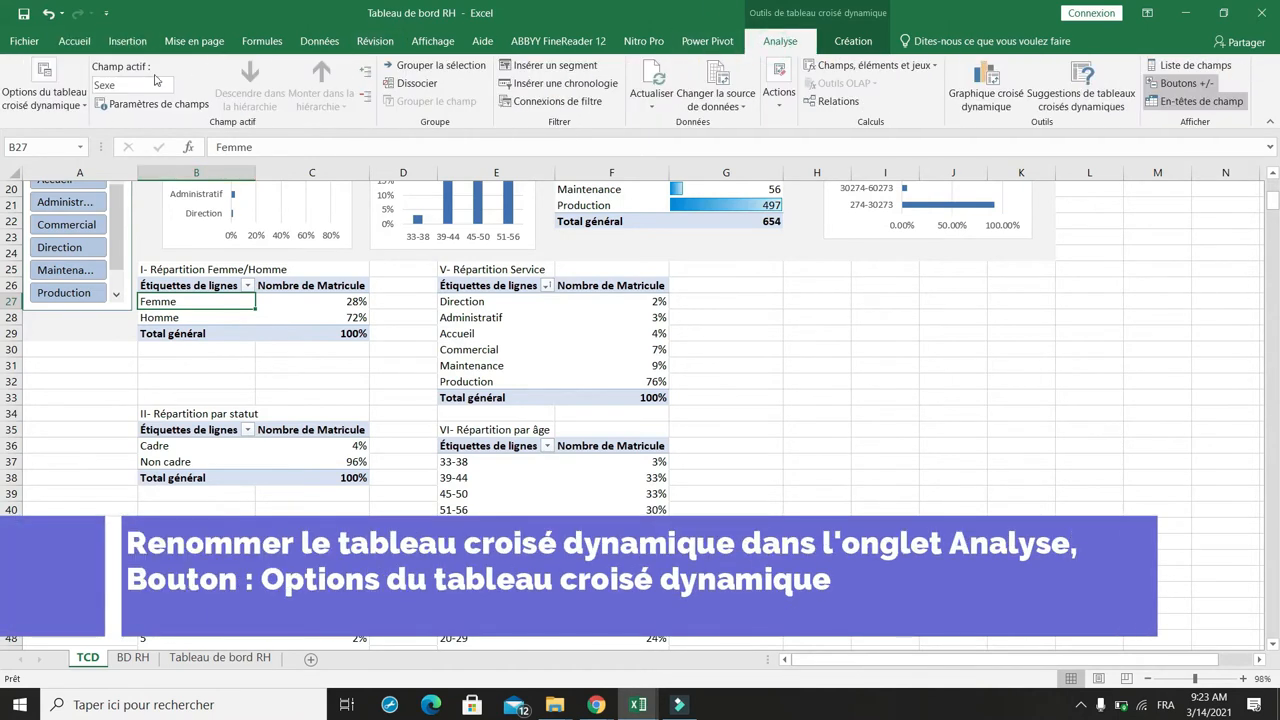
left_click(30, 90)
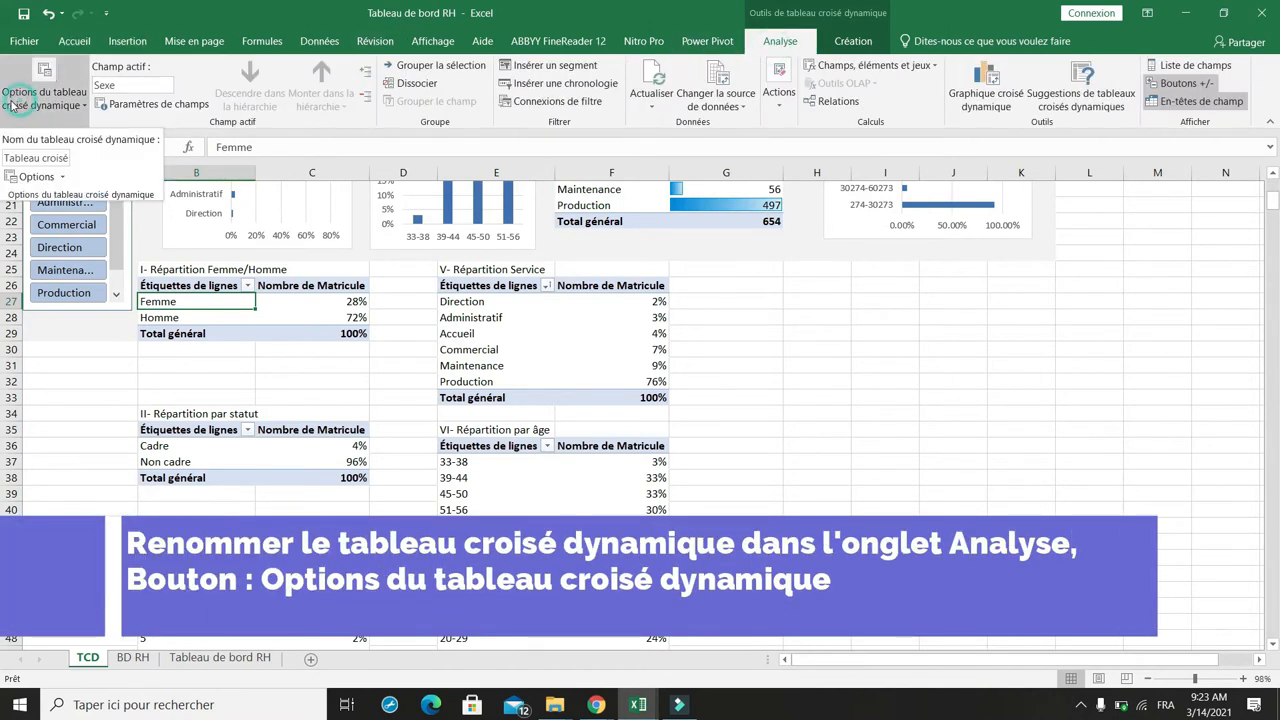
left_click(37, 177)
type("TCD_Sexe")
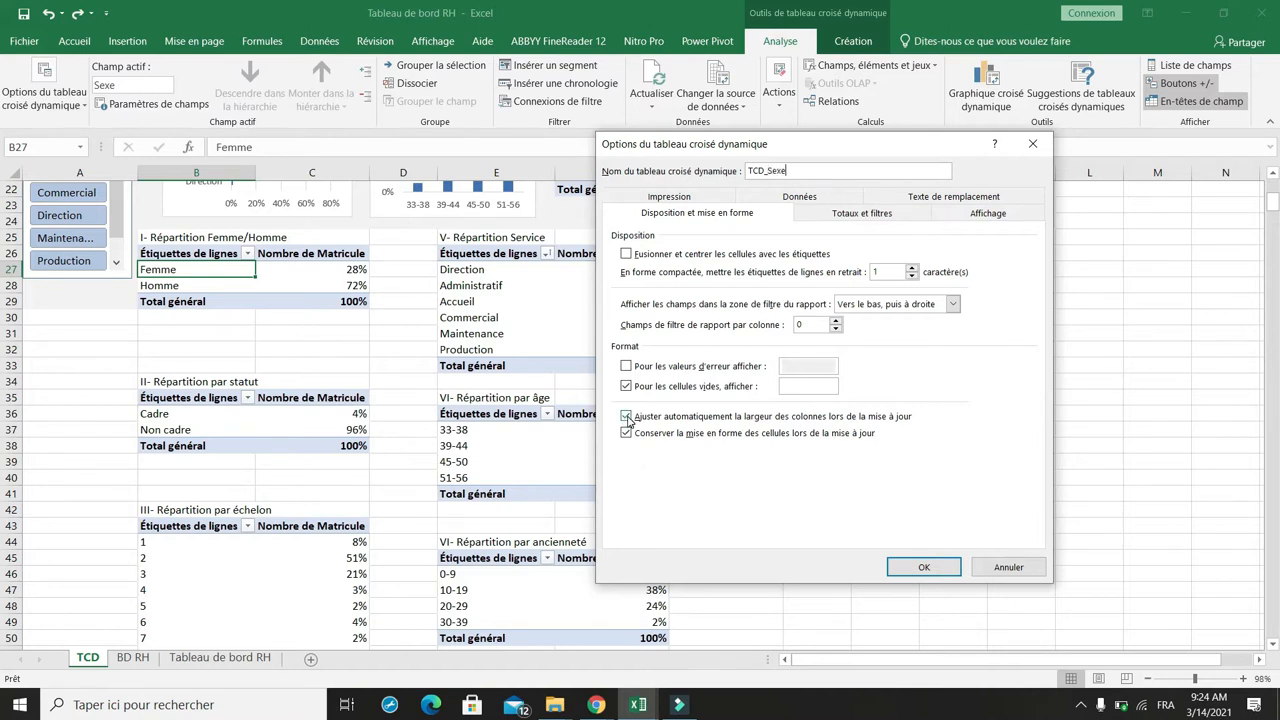
left_click(626, 417)
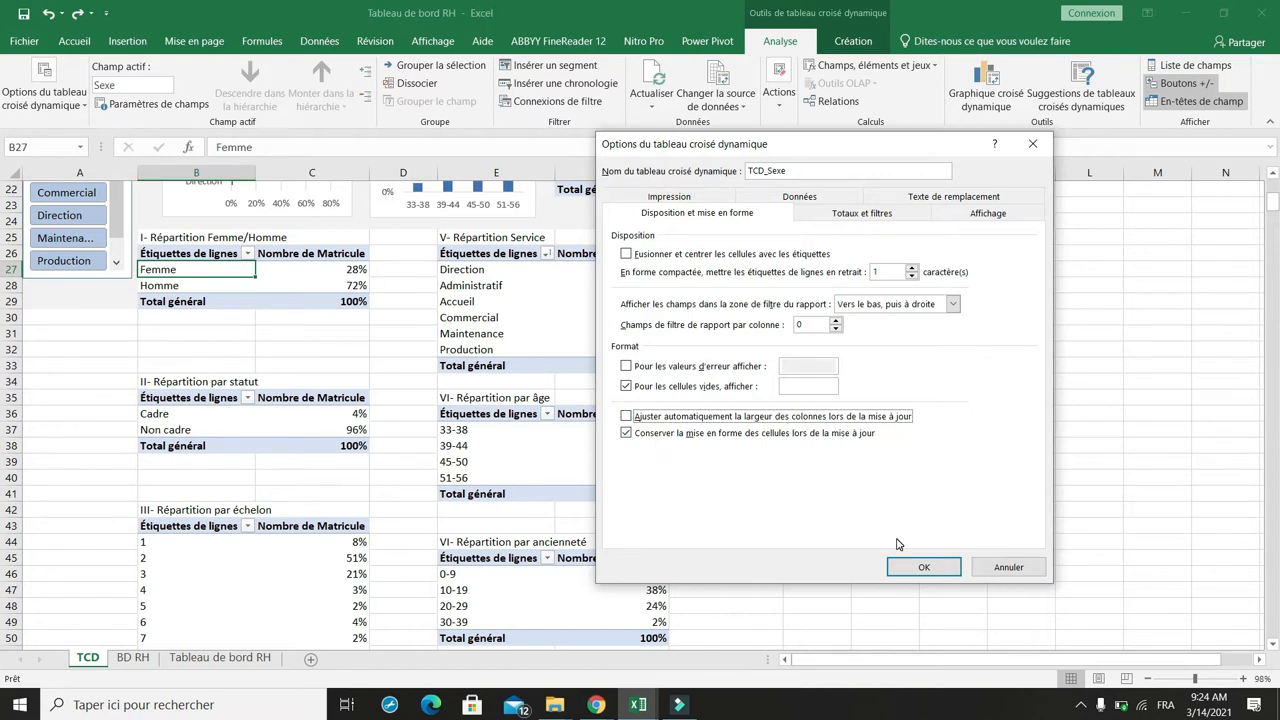
left_click(924, 569)
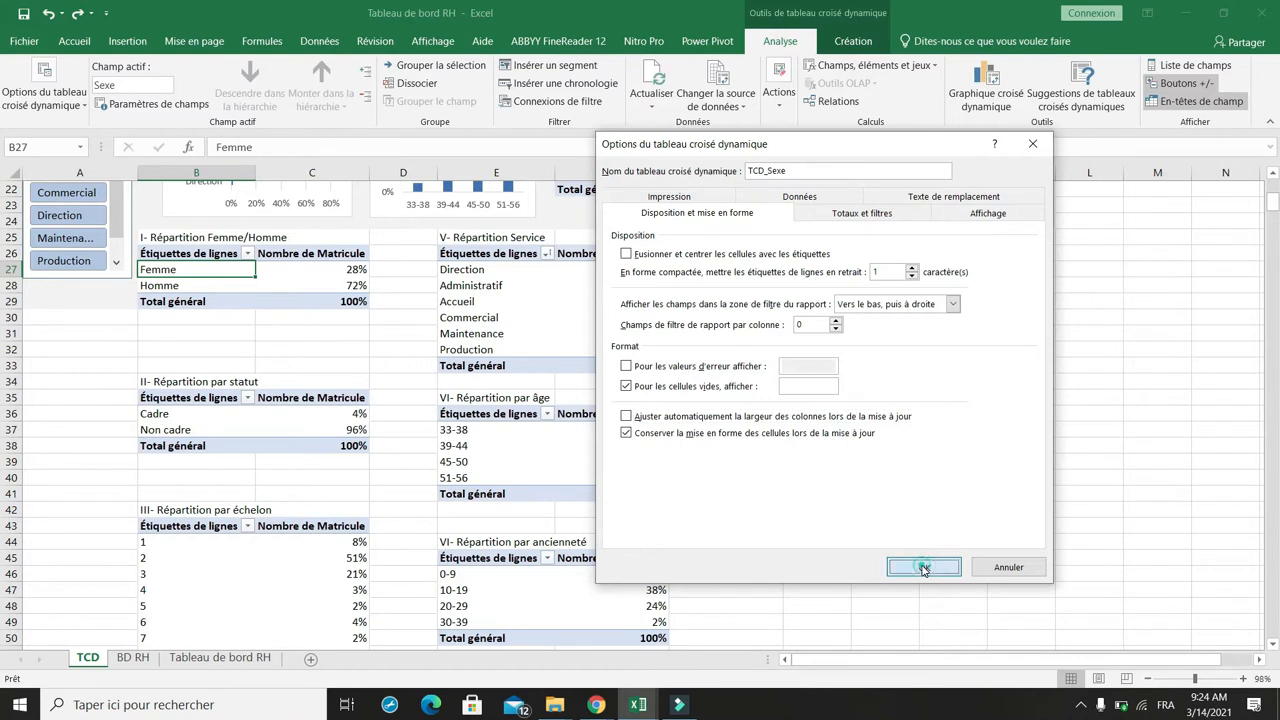
Step: Rename the Statut pivot table TCD_Statut and turn off automatic column-width adjustment on update
left_click(199, 416)
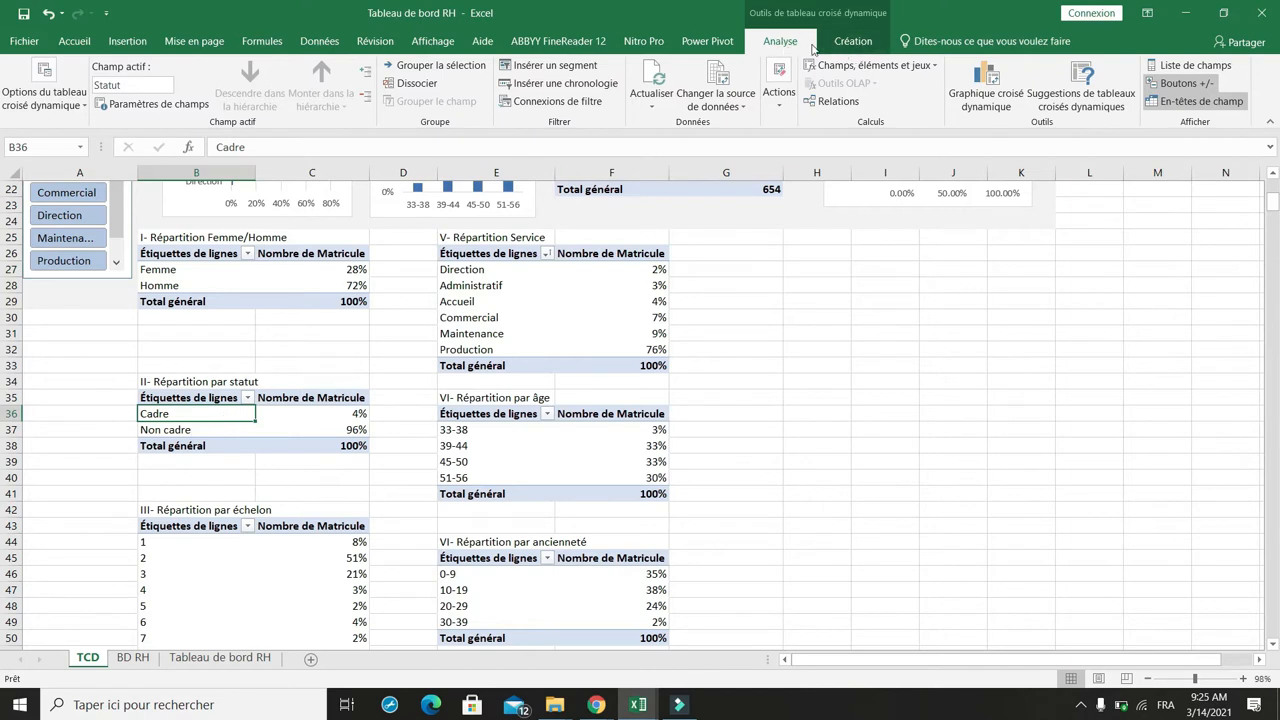
left_click(45, 95)
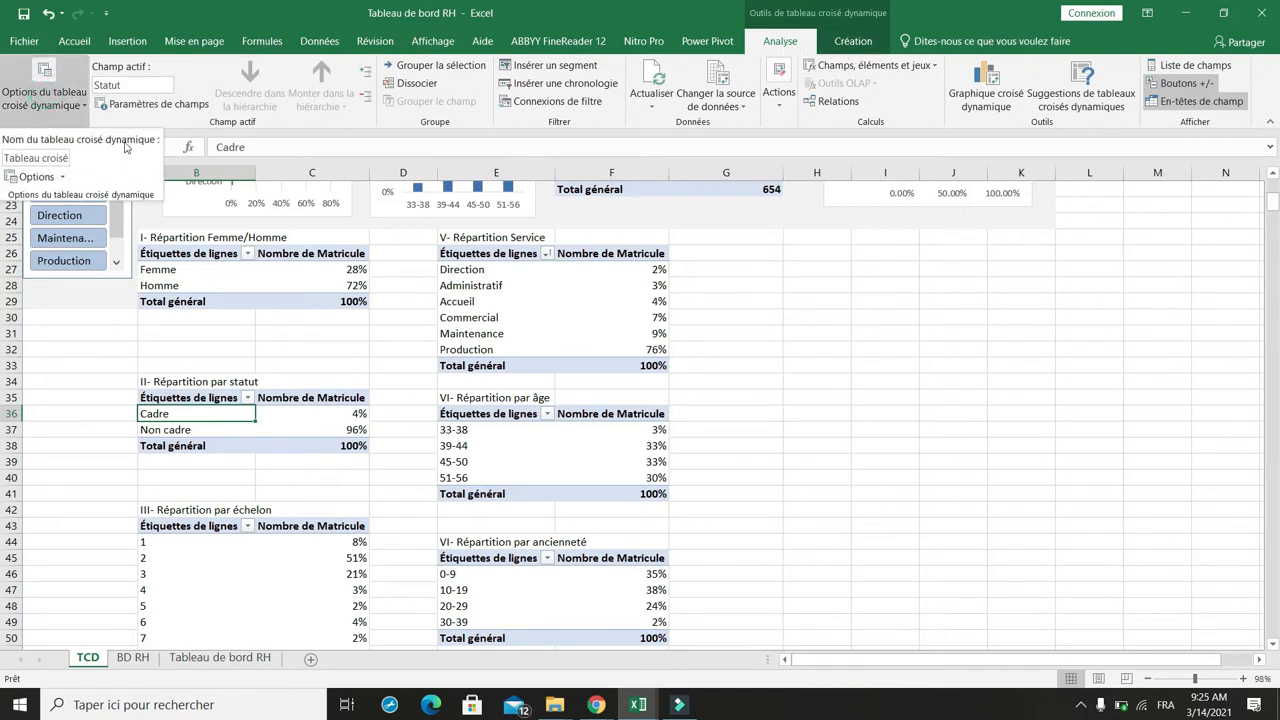
left_click(30, 177)
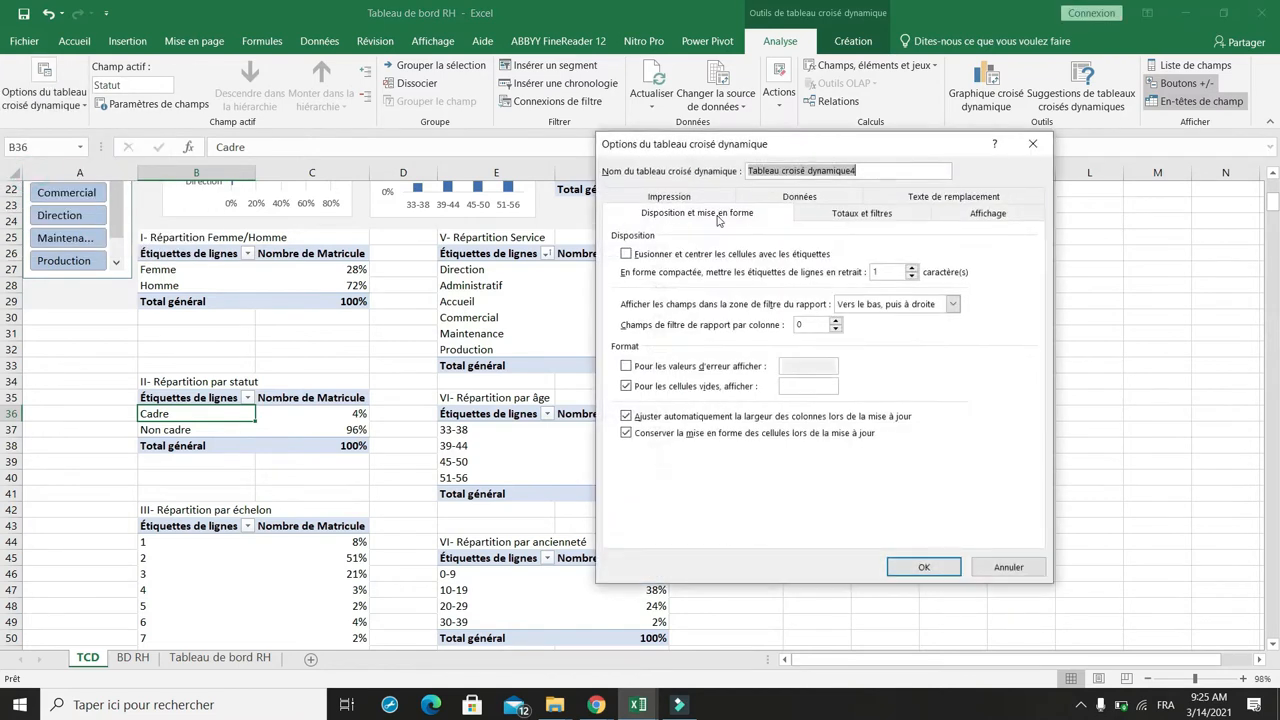
type("TCD_Statut")
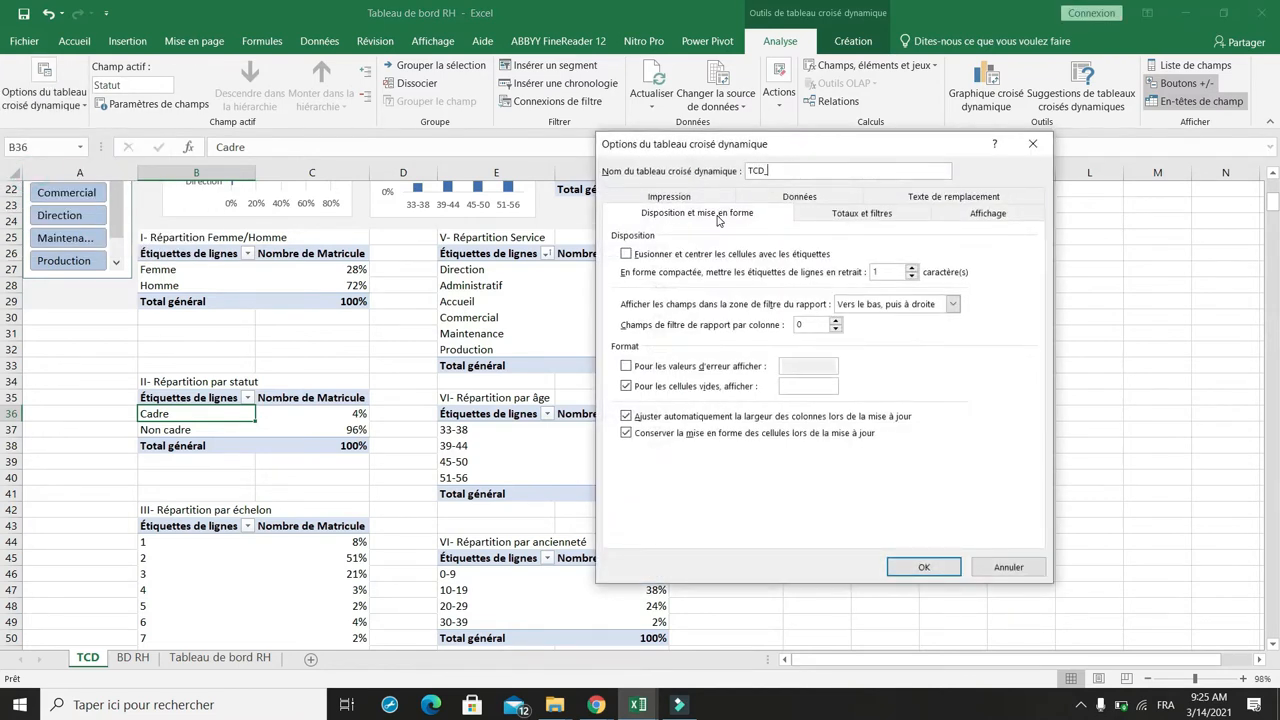
left_click(627, 417)
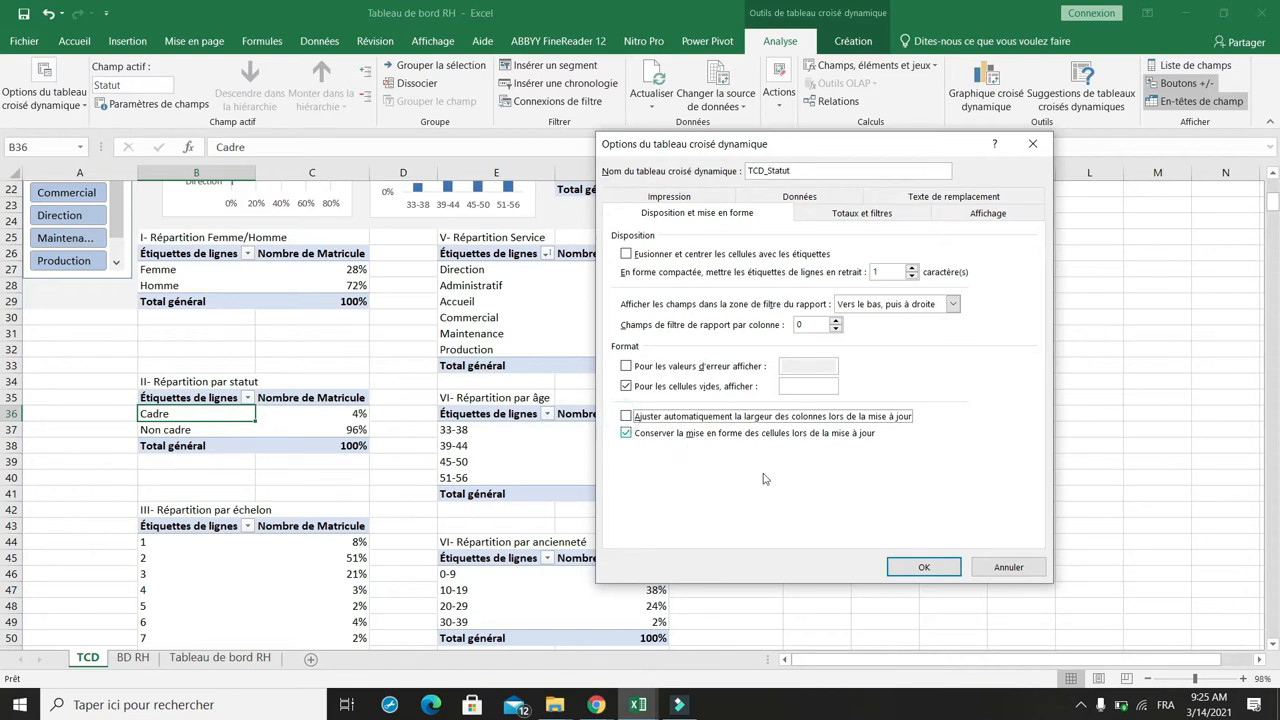
left_click(915, 567)
Step: Rename the échelon pivot table TCD_Echelon and turn off automatic column-width adjustment on update
scroll(300, 450, "down", 2)
left_click(184, 446)
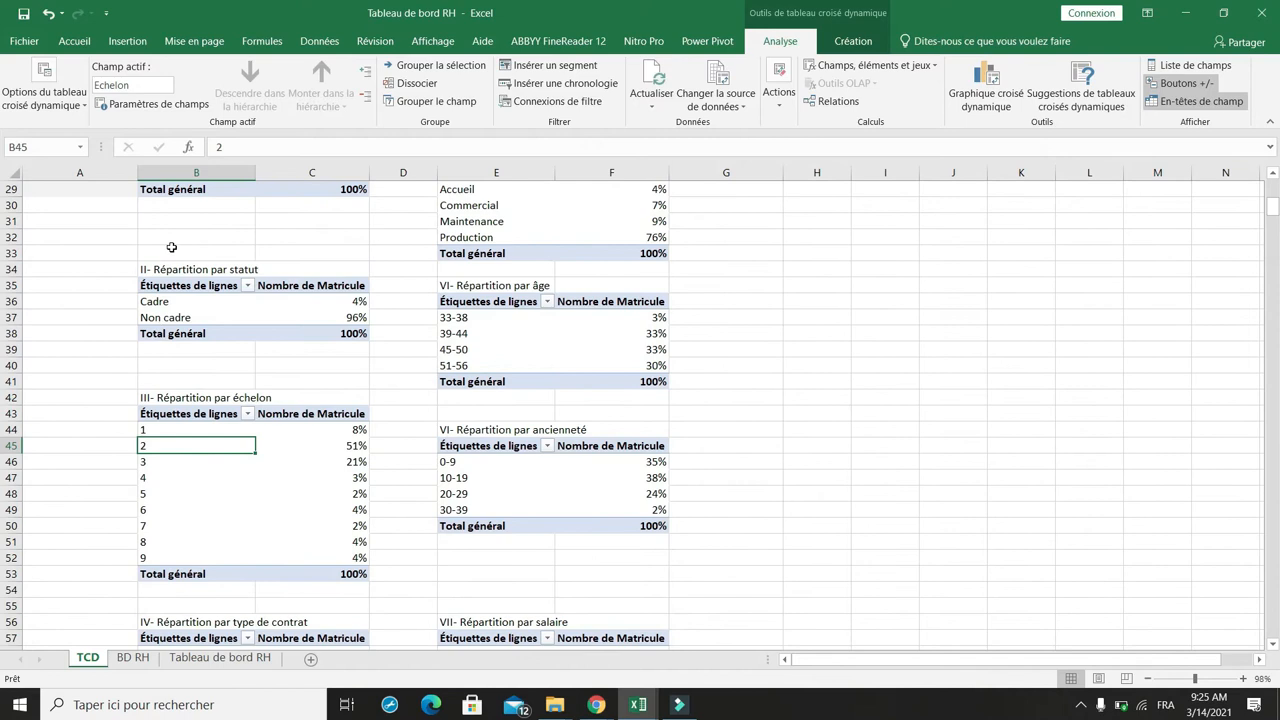
left_click(45, 97)
left_click(23, 179)
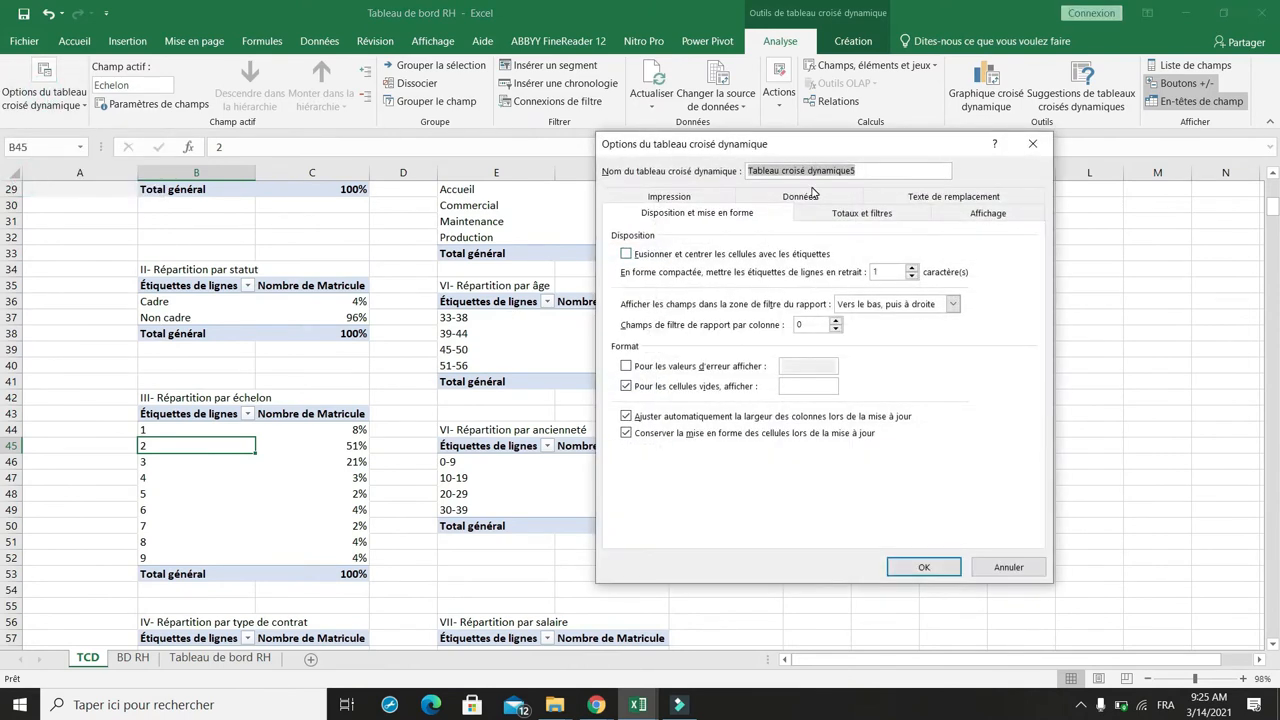
type("TCD_Echelon")
left_click(626, 416)
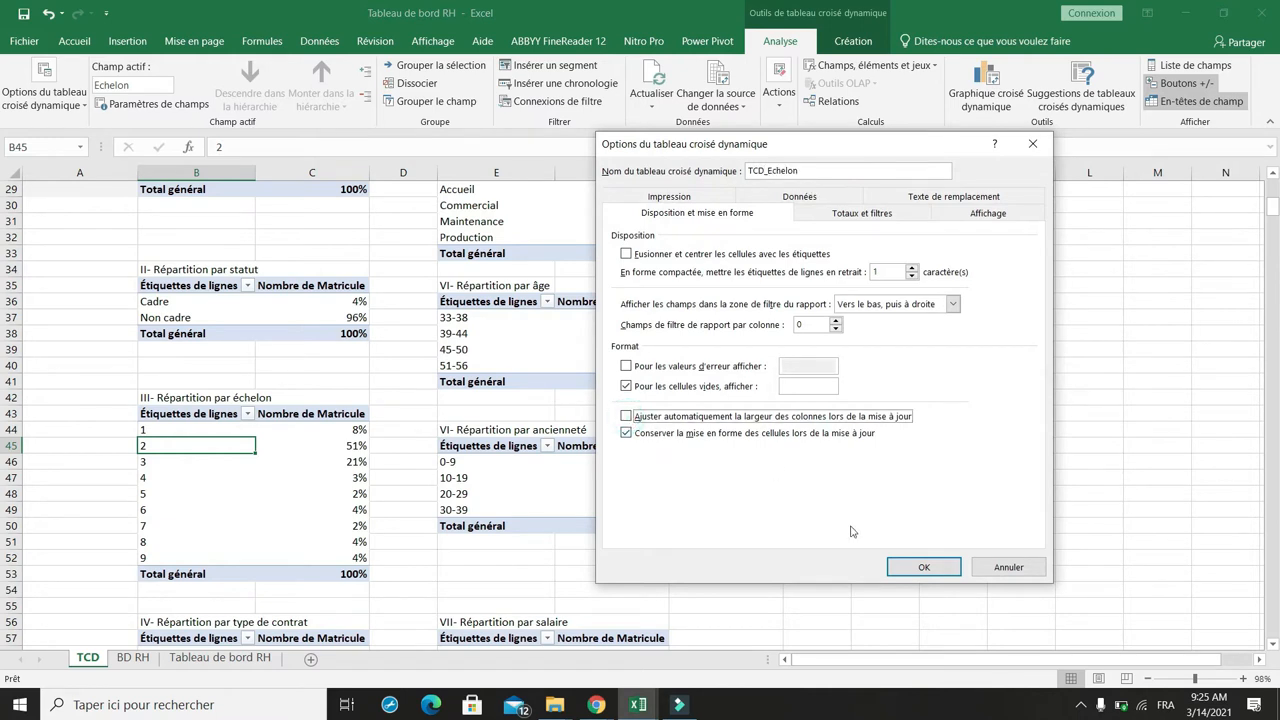
left_click(908, 567)
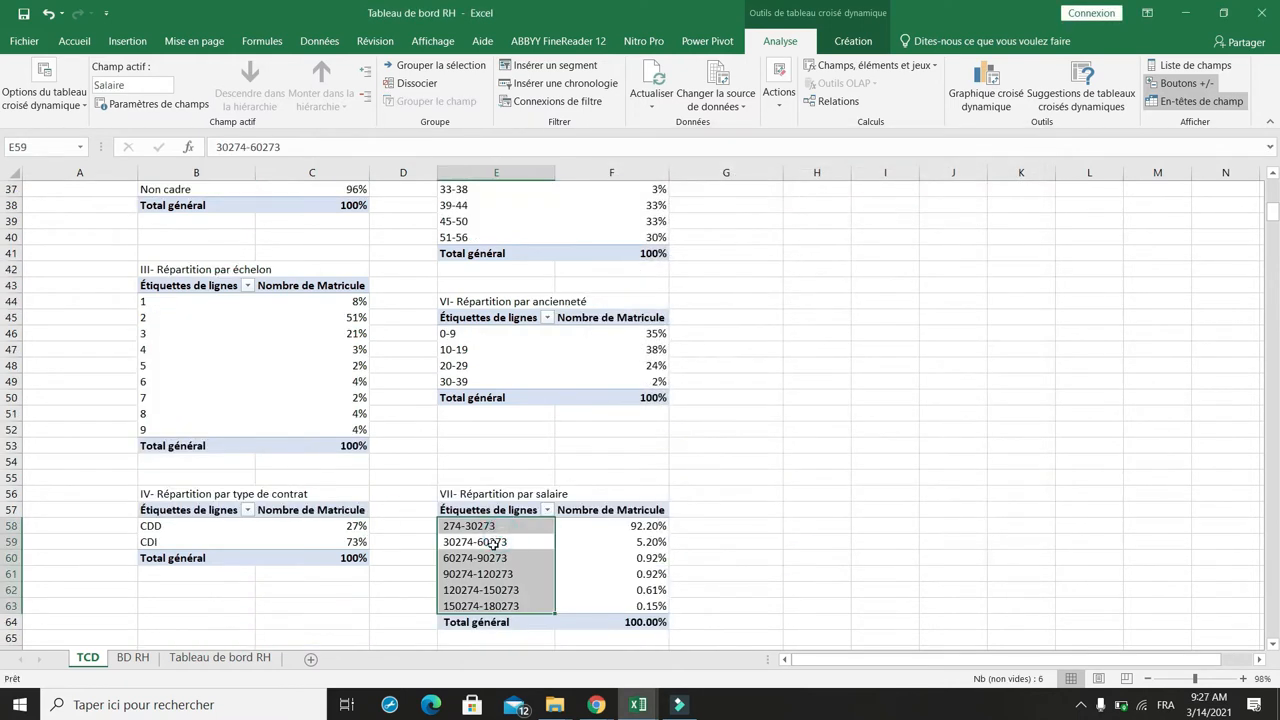
key("Return")
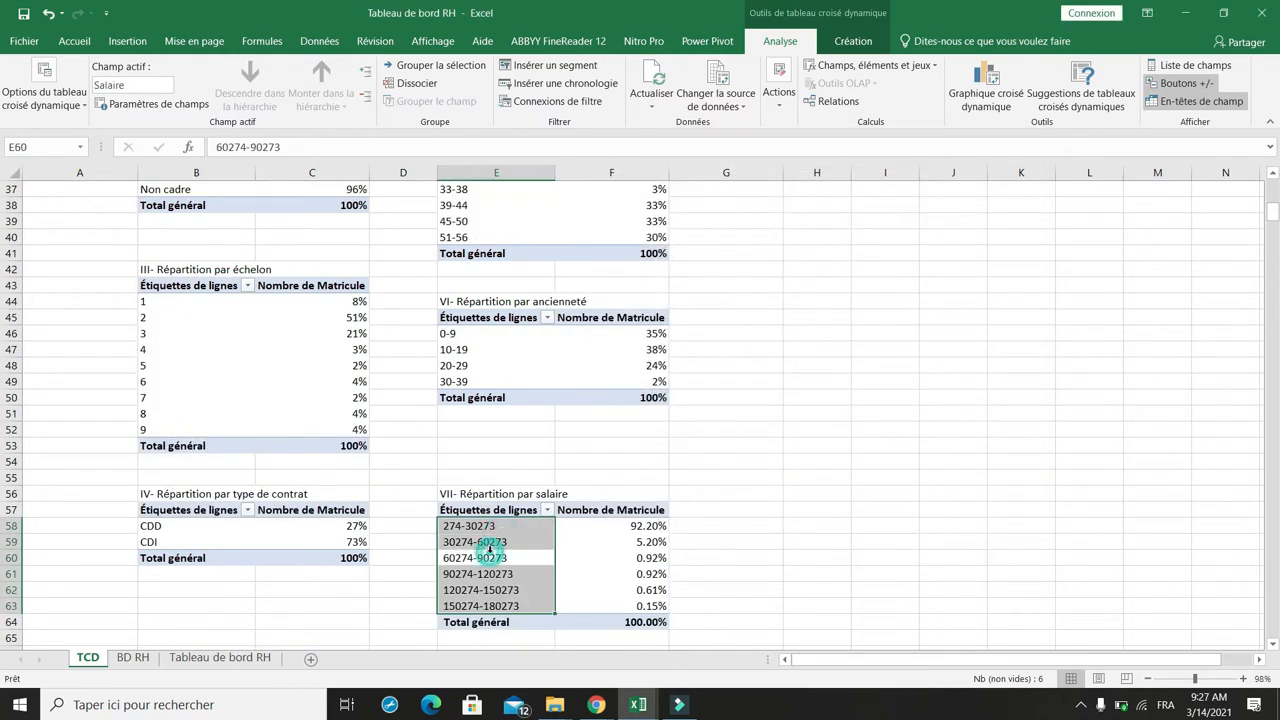
Step: Rename the salary pivot table TCD_Salaire and turn off automatic column-width adjustment on update
left_click(32, 100)
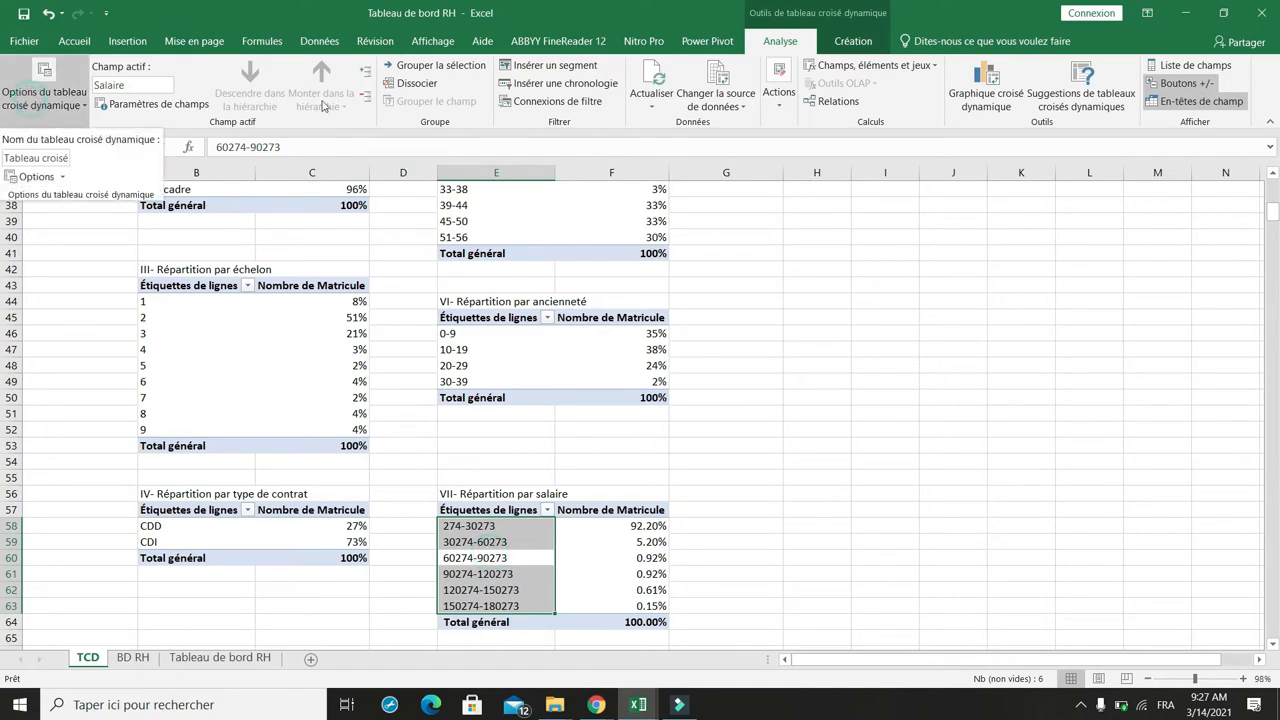
left_click(32, 182)
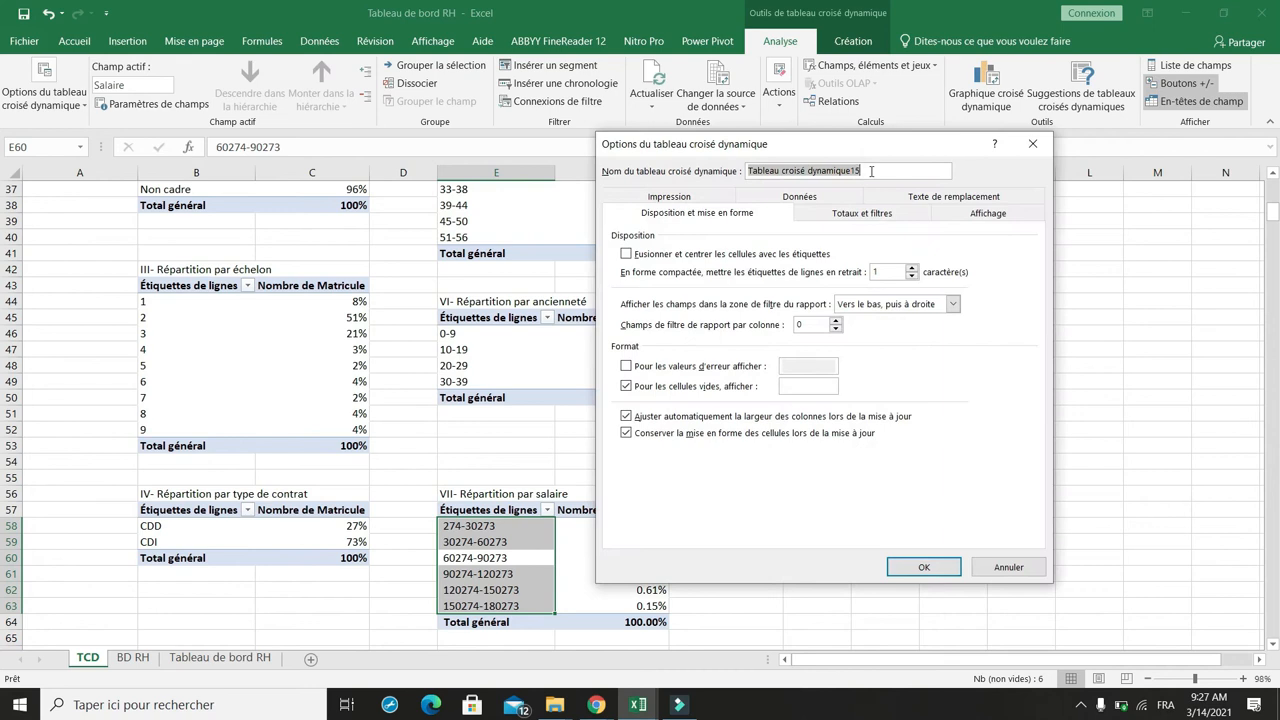
type("TCD_Salaire")
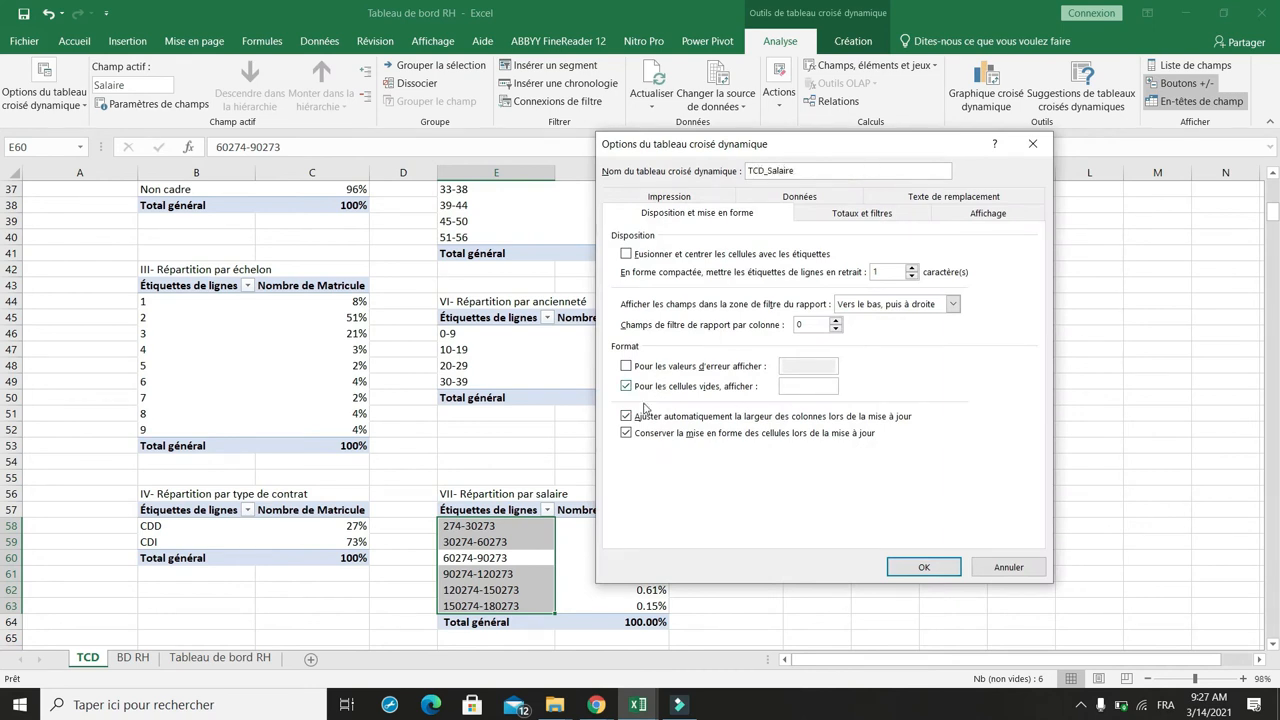
left_click(642, 413)
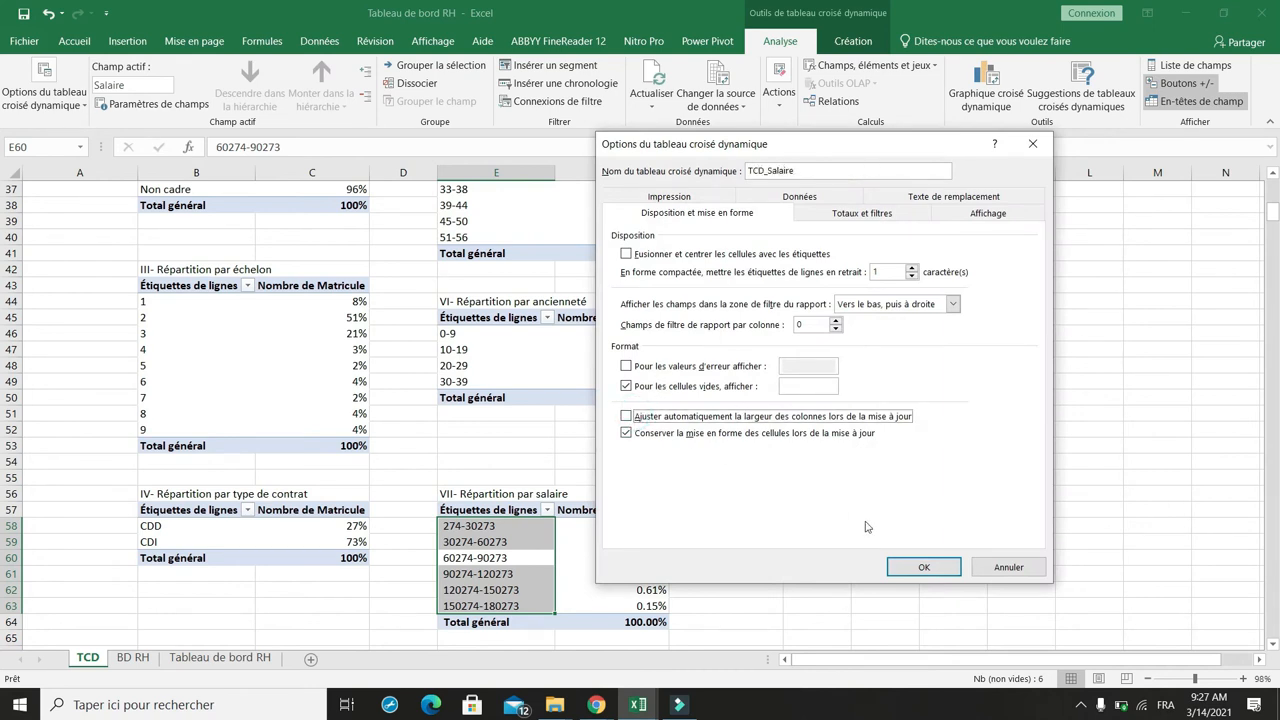
left_click(909, 569)
Step: Connect the Sexe slicer to all the pivot tables, from TCD_age through TCD_Statut, in its report connections
scroll(777, 395, "up", 12)
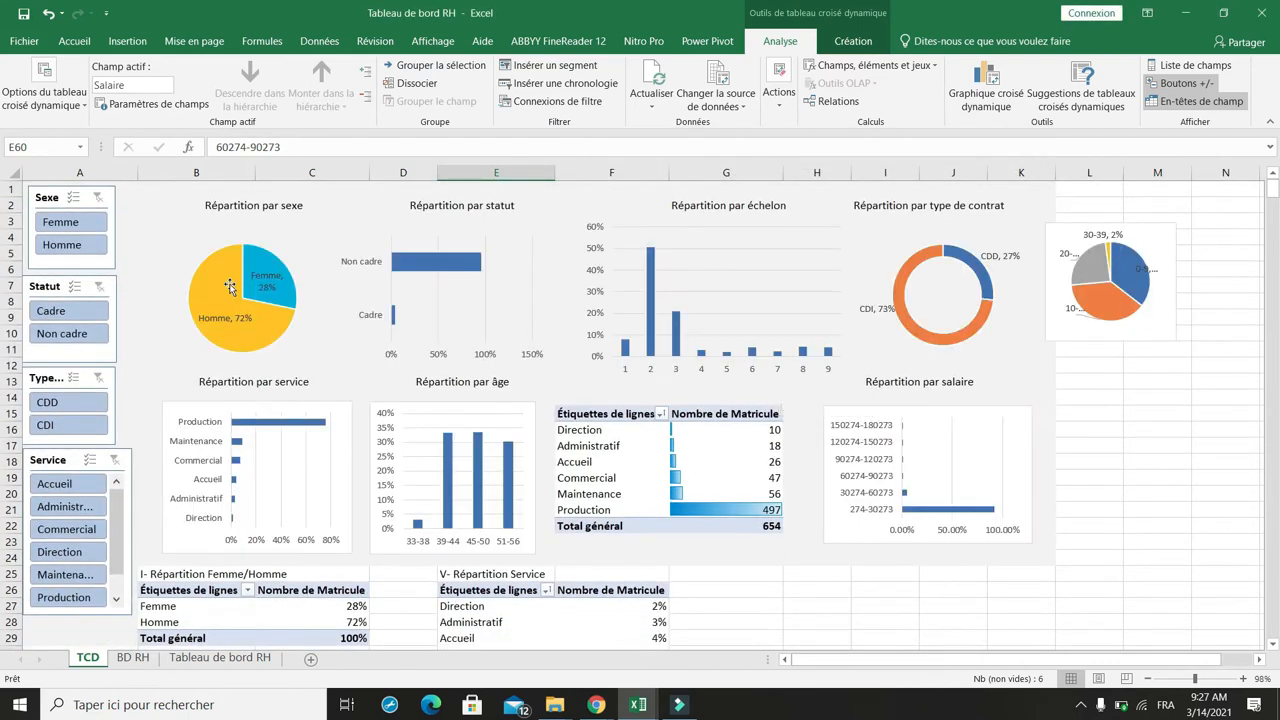
left_click(47, 201)
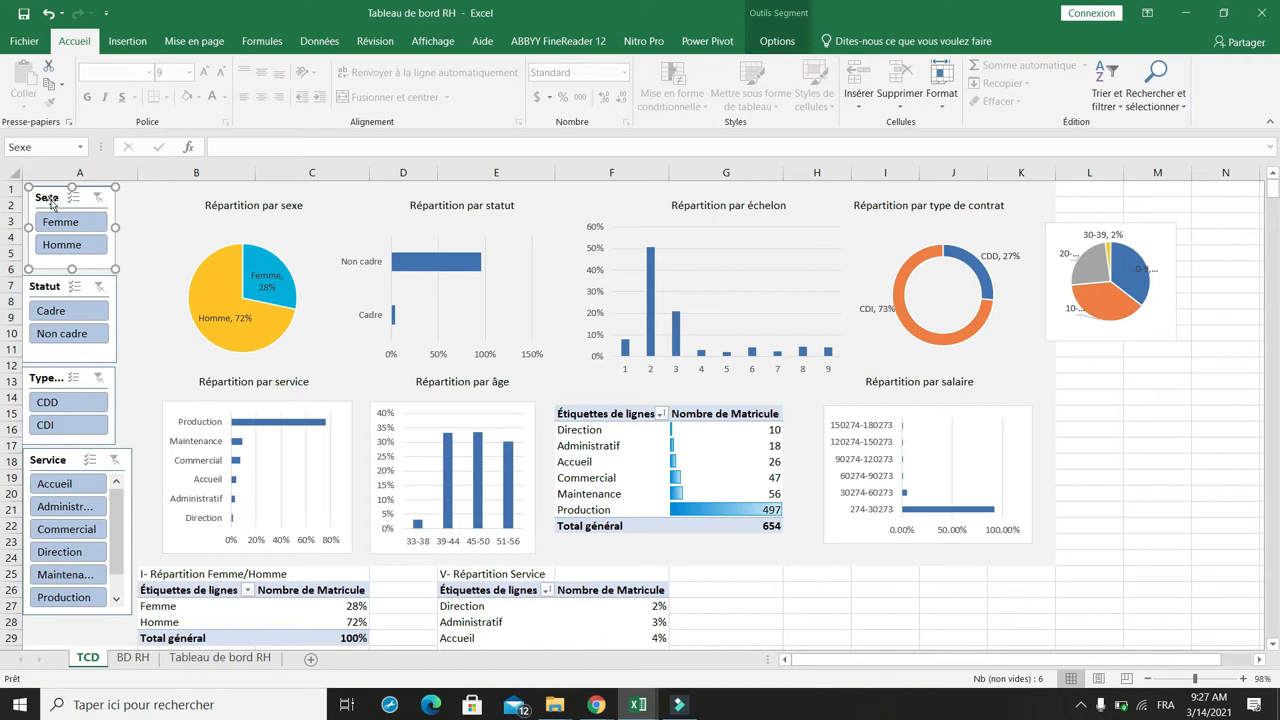
right_click(47, 199)
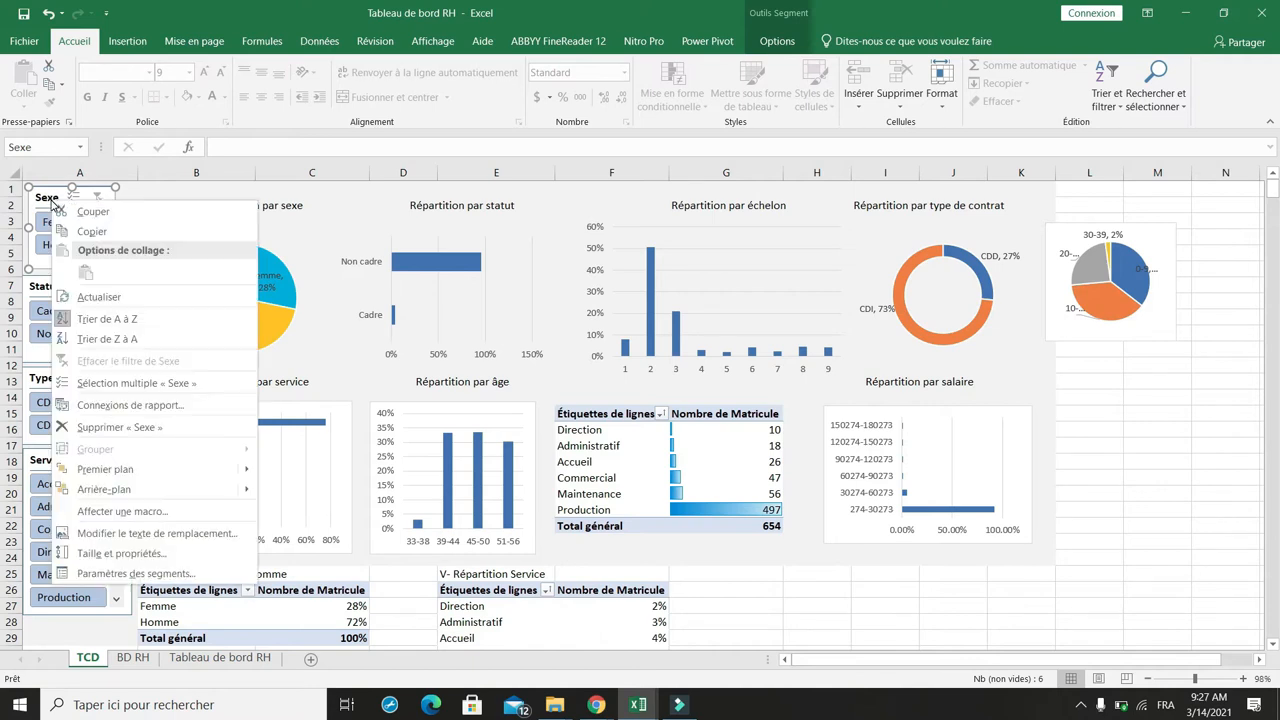
left_click(118, 404)
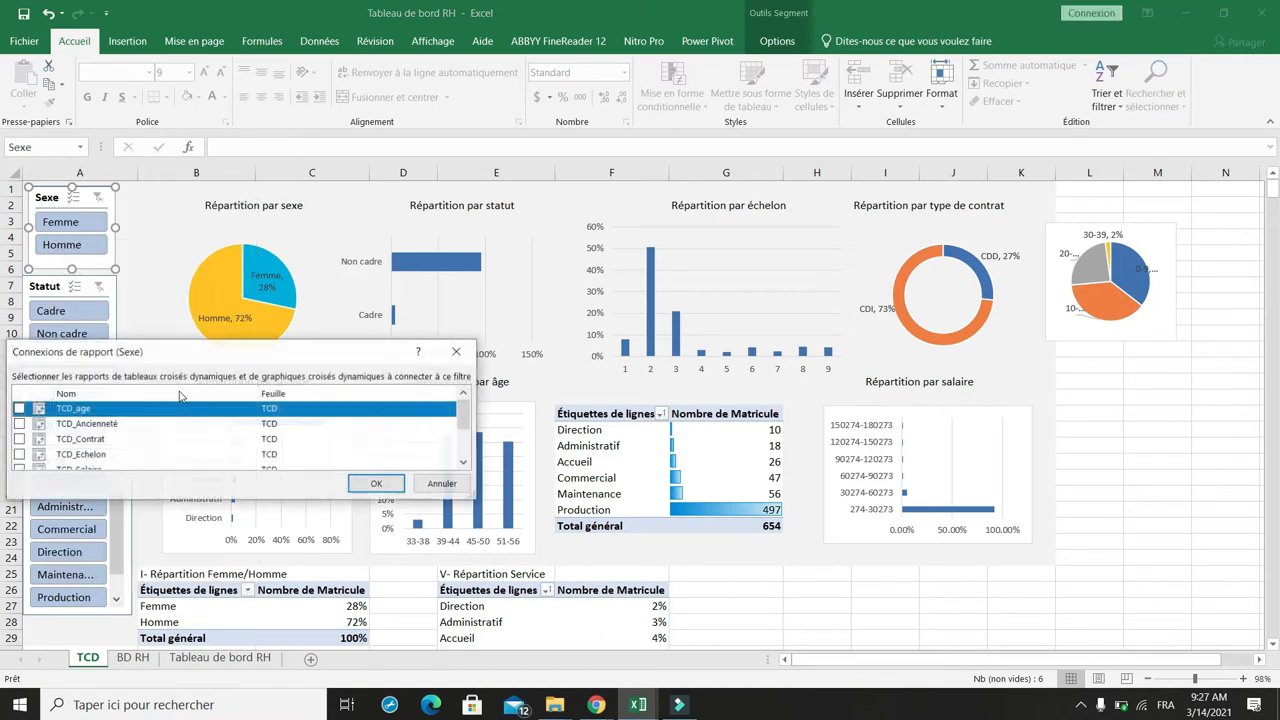
left_click_drag(280, 360, 632, 224)
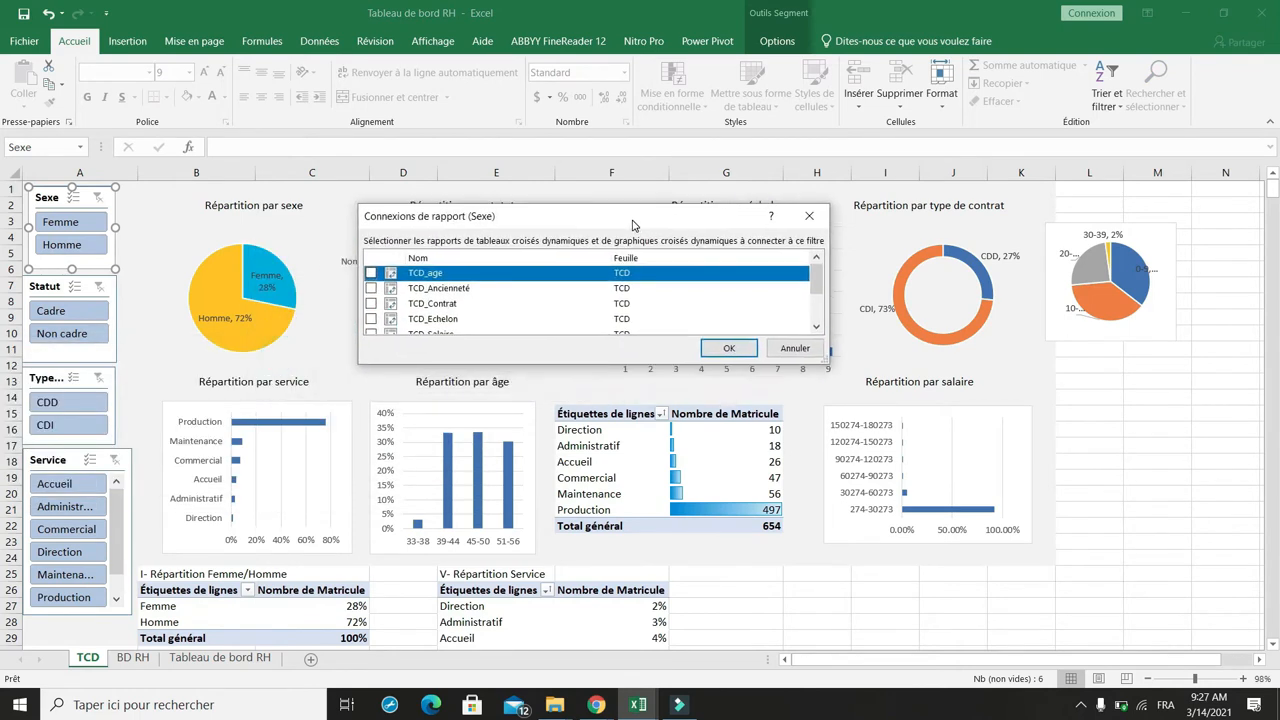
left_click_drag(599, 369, 594, 553)
left_click(371, 273)
left_click(371, 288)
left_click(371, 303)
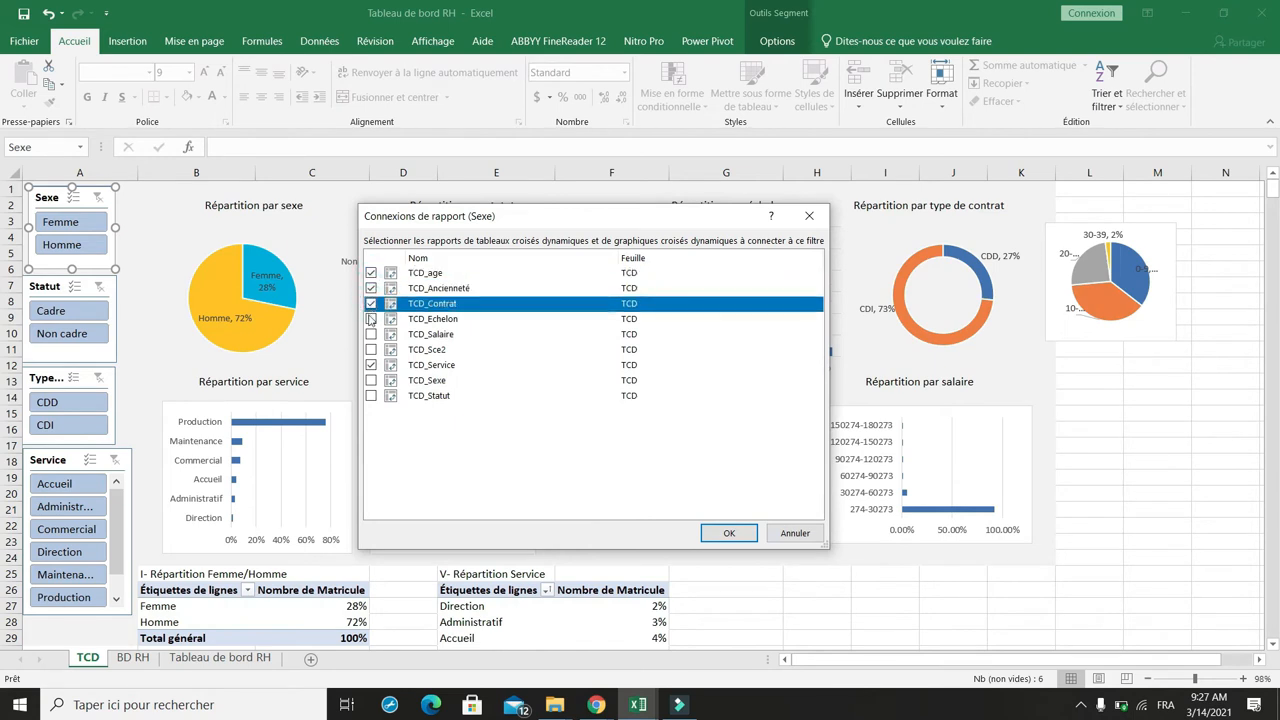
left_click(371, 318)
left_click(371, 334)
left_click(371, 349)
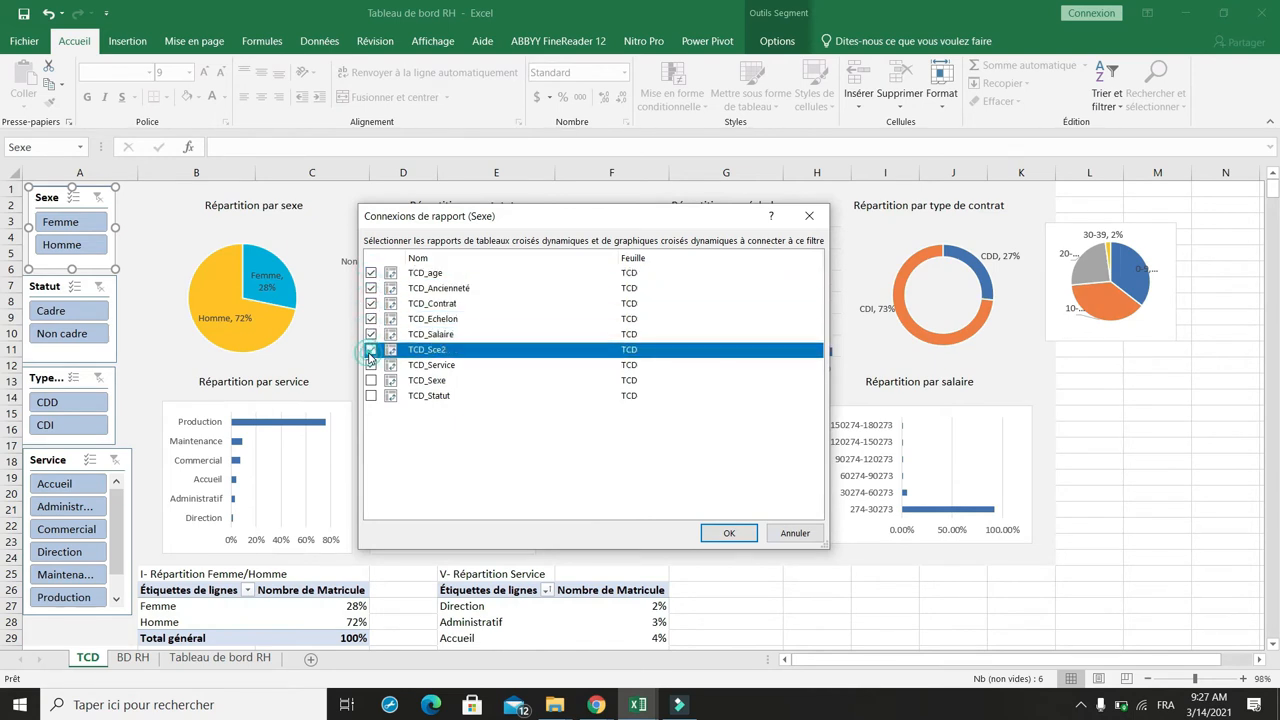
left_click(371, 380)
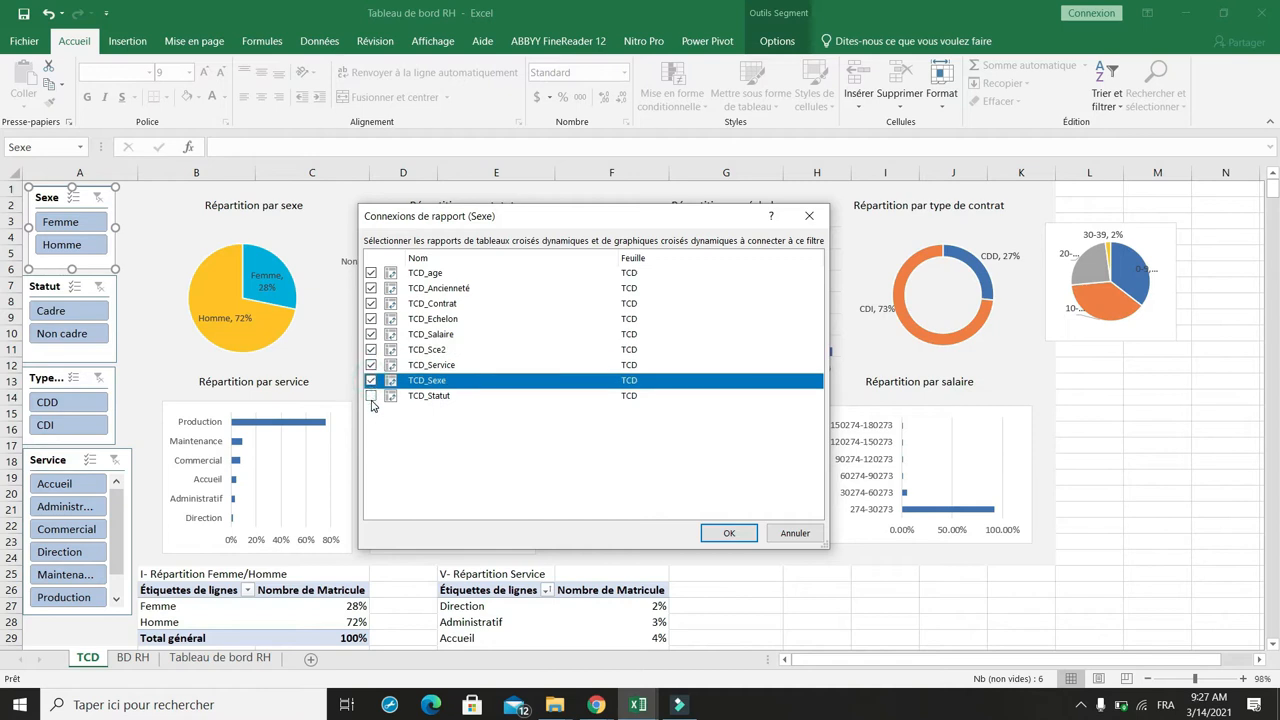
left_click(371, 396)
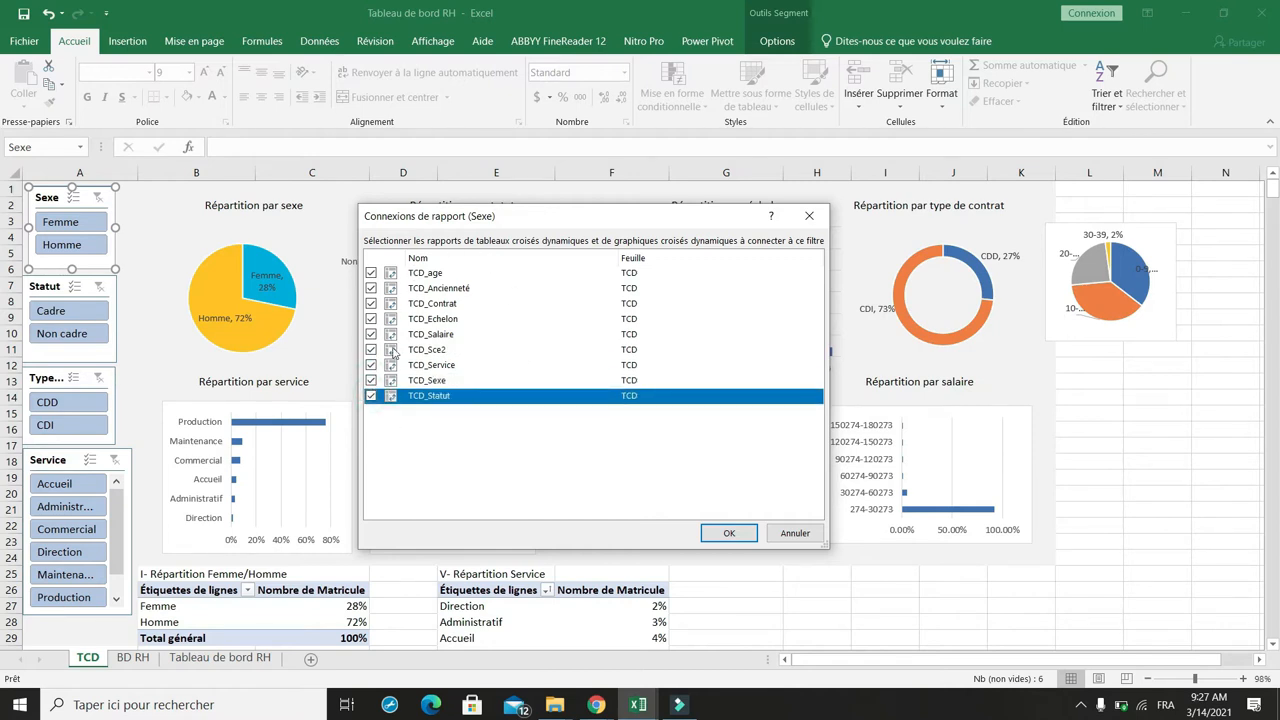
left_click(729, 533)
Step: Connect the Statut slicer to all the pivot tables in its report connections
left_click(44, 286)
right_click(43, 284)
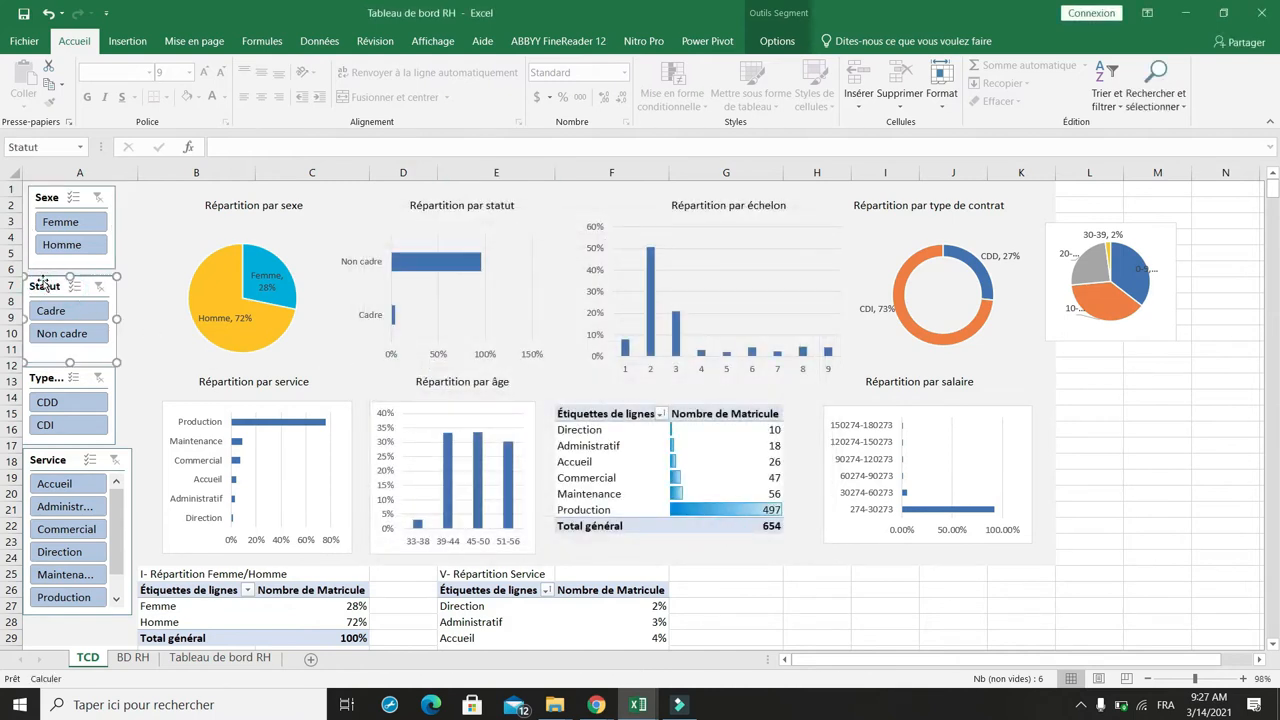
left_click(36, 287)
right_click(35, 283)
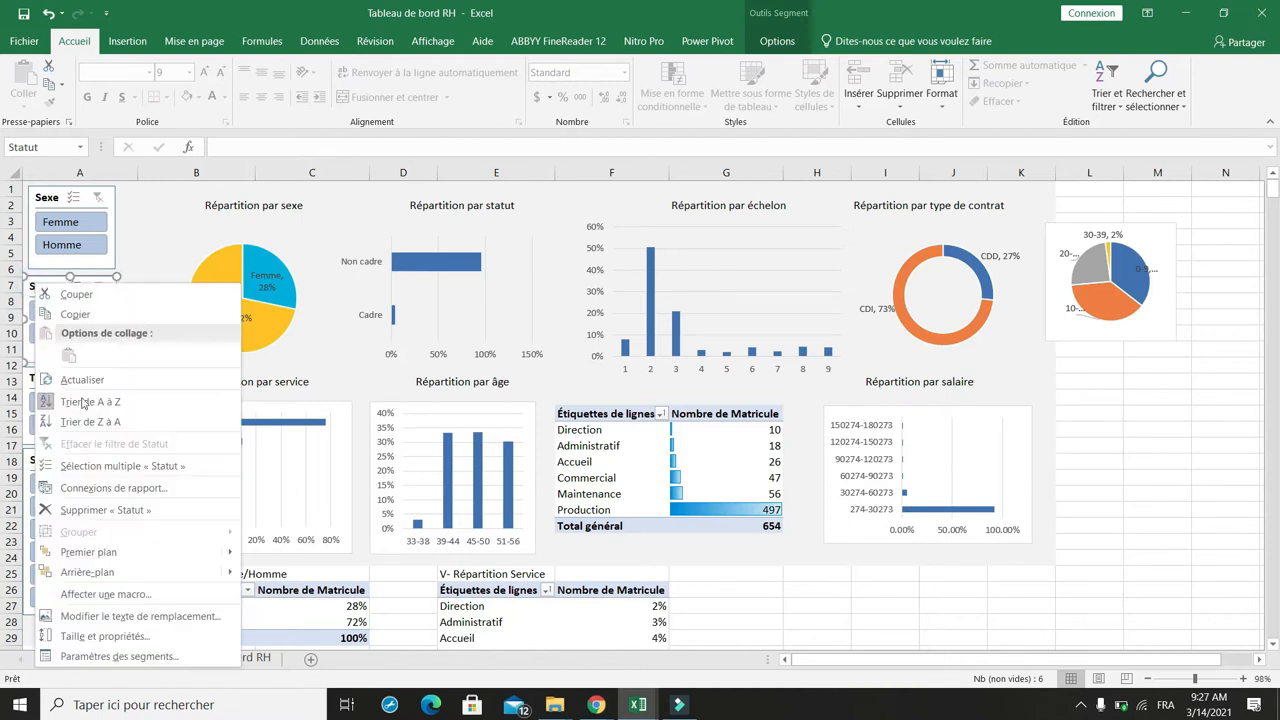
left_click(97, 488)
left_click_drag(277, 433, 644, 198)
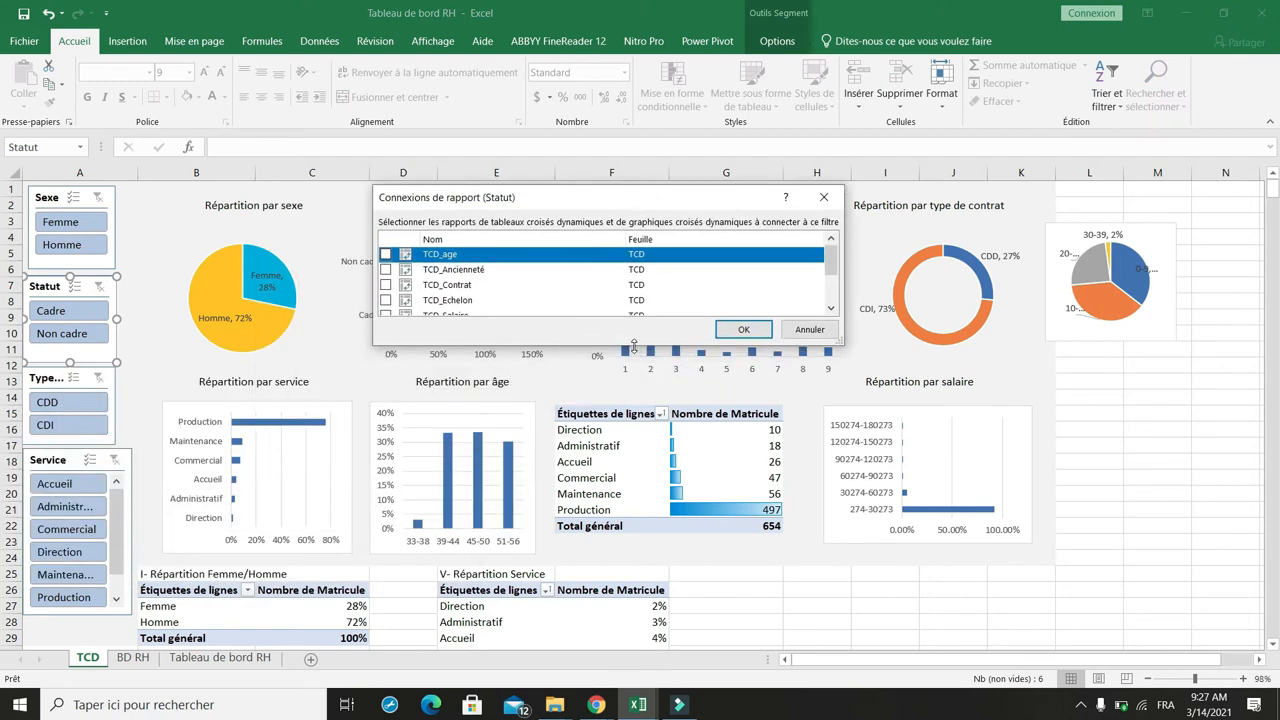
left_click_drag(633, 345, 626, 507)
left_click(385, 254)
left_click(385, 269)
left_click(385, 285)
left_click(385, 300)
left_click(385, 315)
left_click(385, 330)
left_click(385, 377)
left_click(385, 361)
left_click(745, 491)
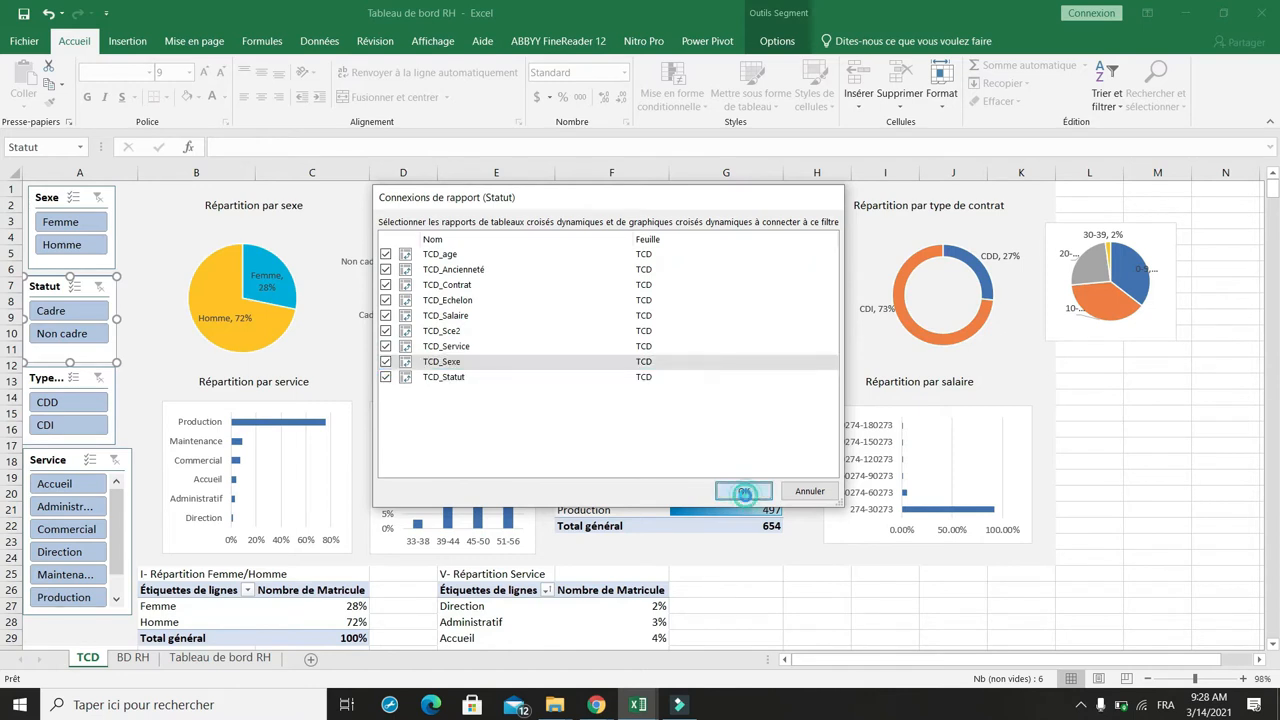
Step: Connect the Type de contrat slicer to all the pivot tables in its report connections
left_click(49, 375)
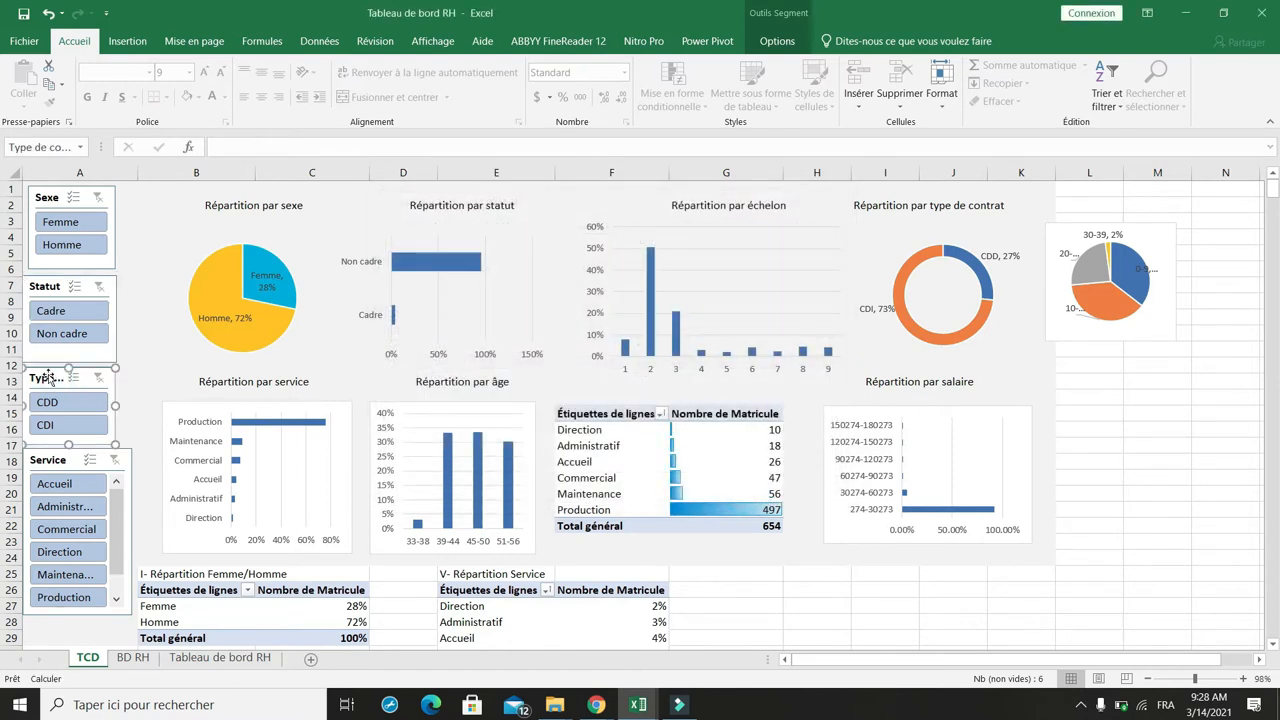
right_click(49, 375)
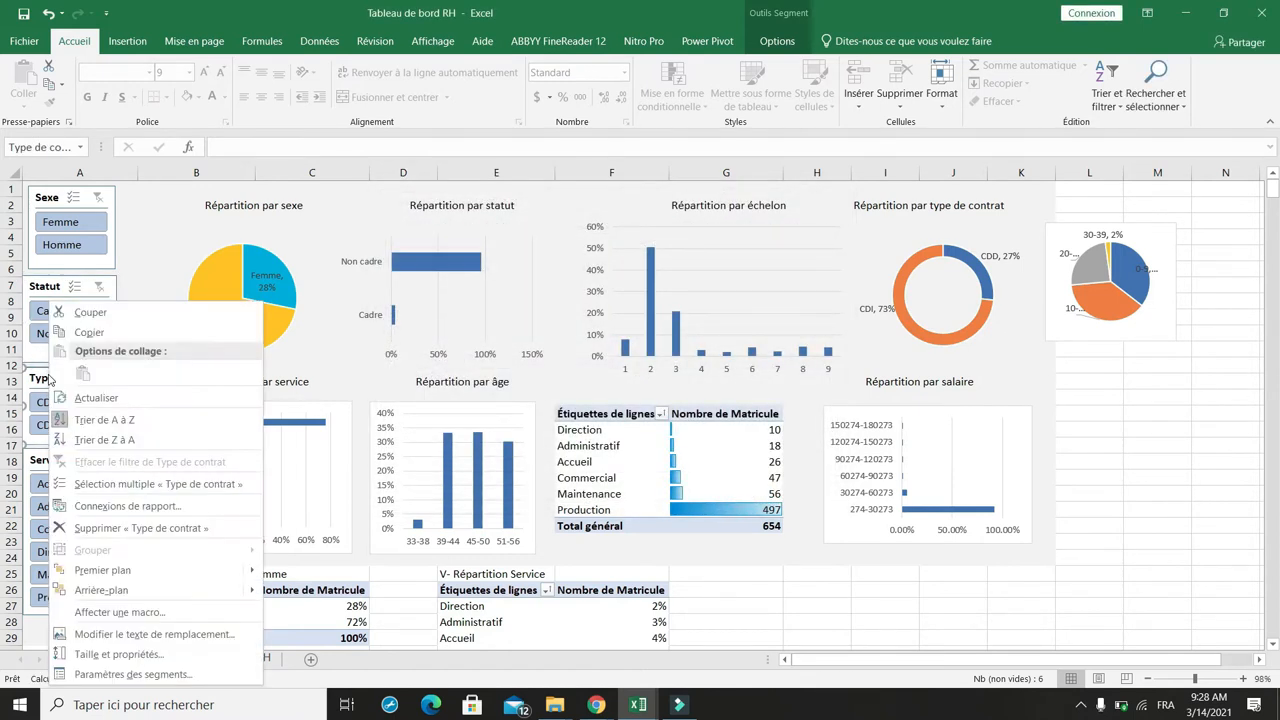
left_click(110, 508)
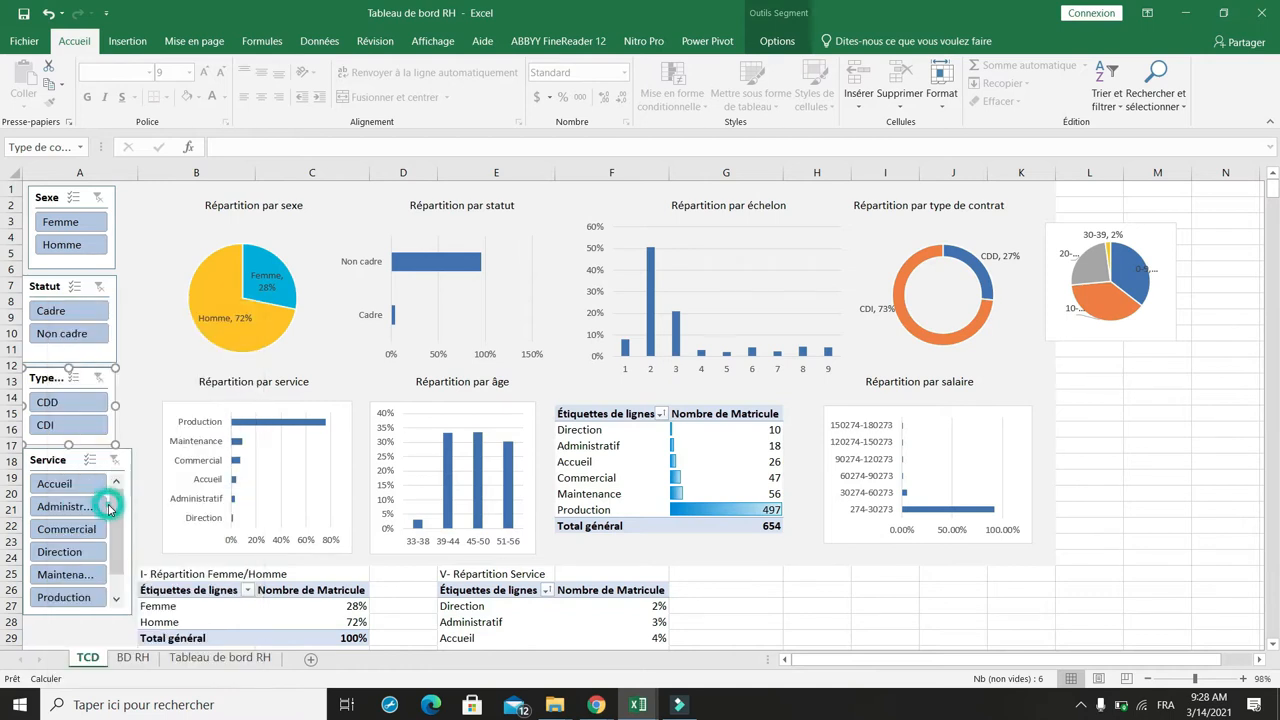
left_click_drag(339, 453, 605, 186)
left_click_drag(567, 334, 566, 492)
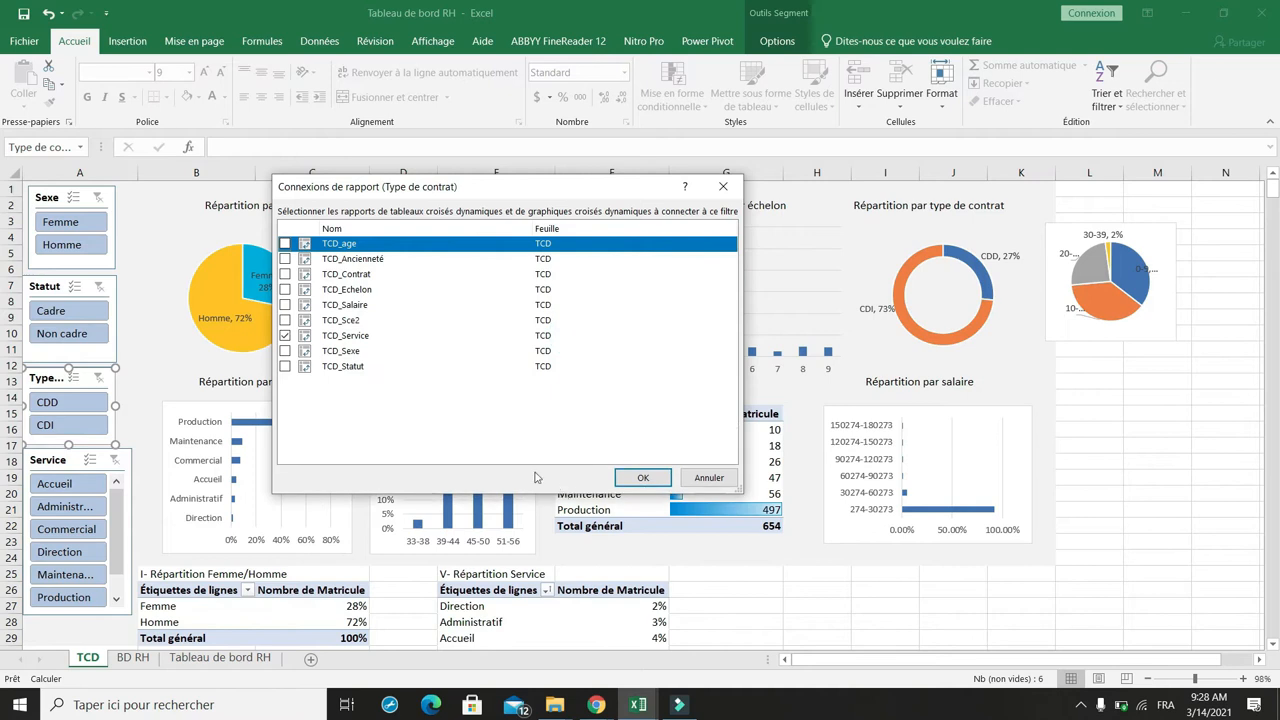
left_click(285, 244)
left_click(285, 259)
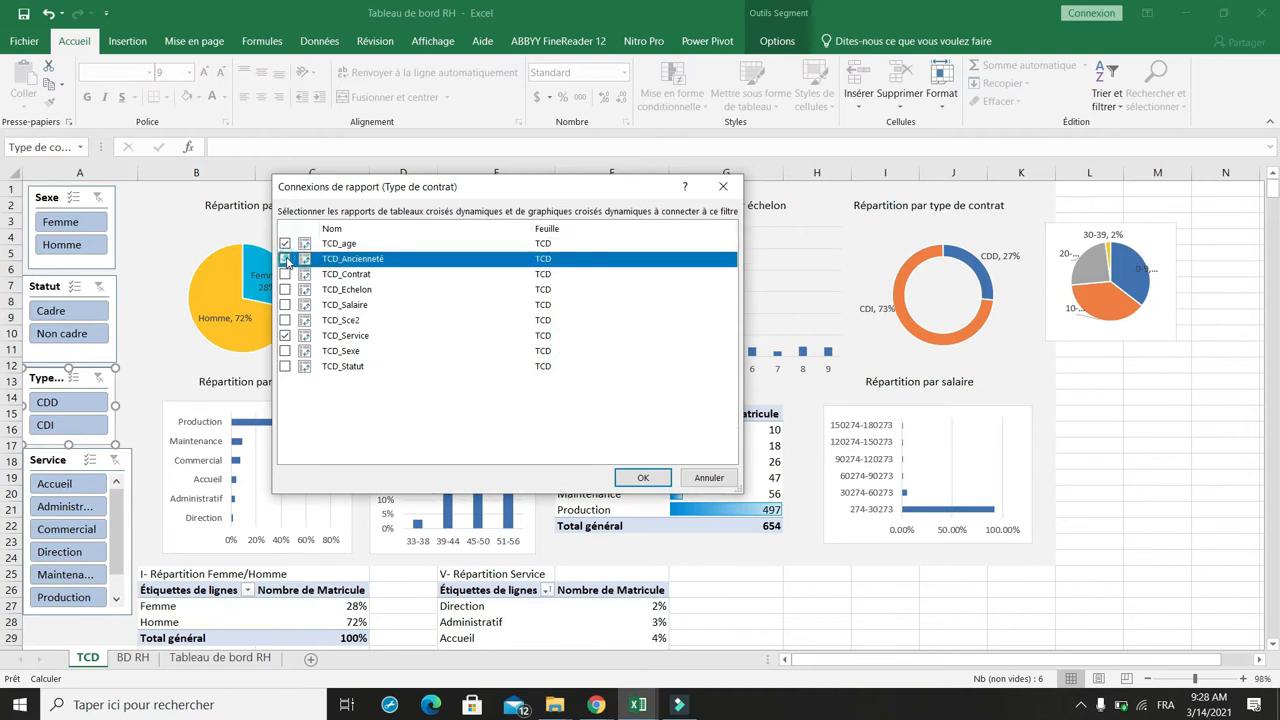
left_click(285, 274)
left_click(285, 289)
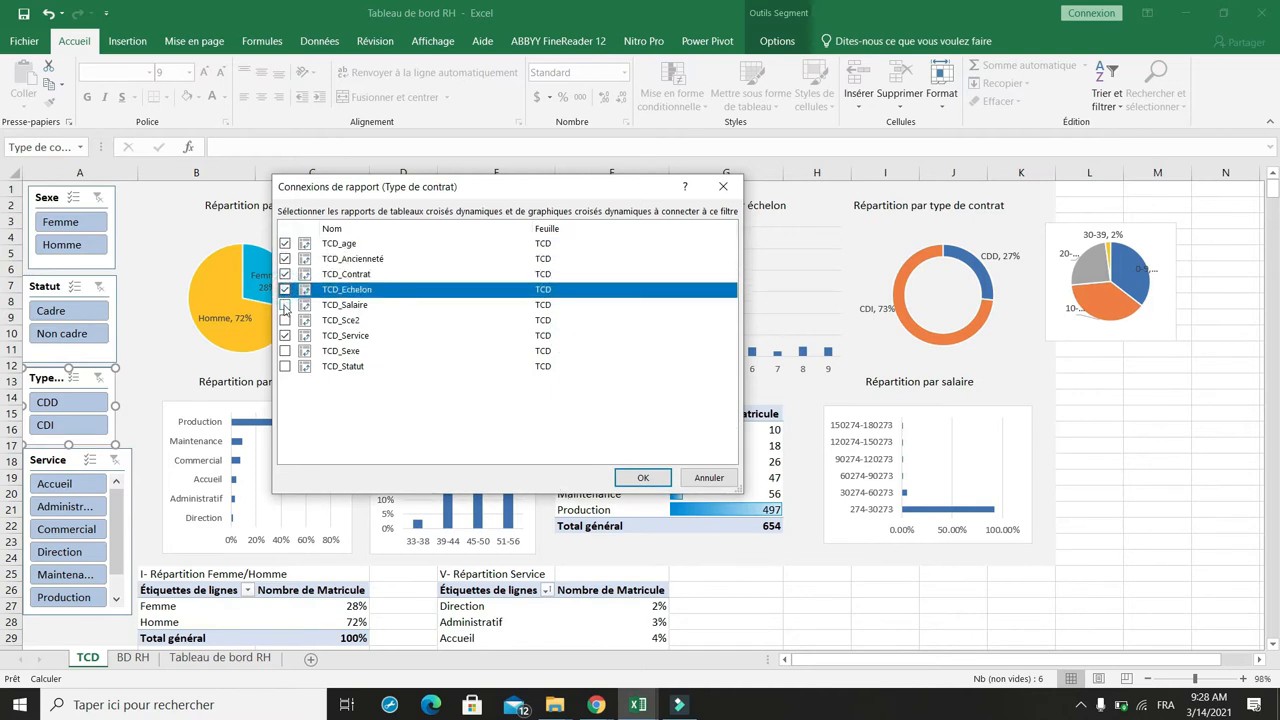
left_click(285, 305)
left_click(285, 320)
left_click(285, 336)
left_click(285, 351)
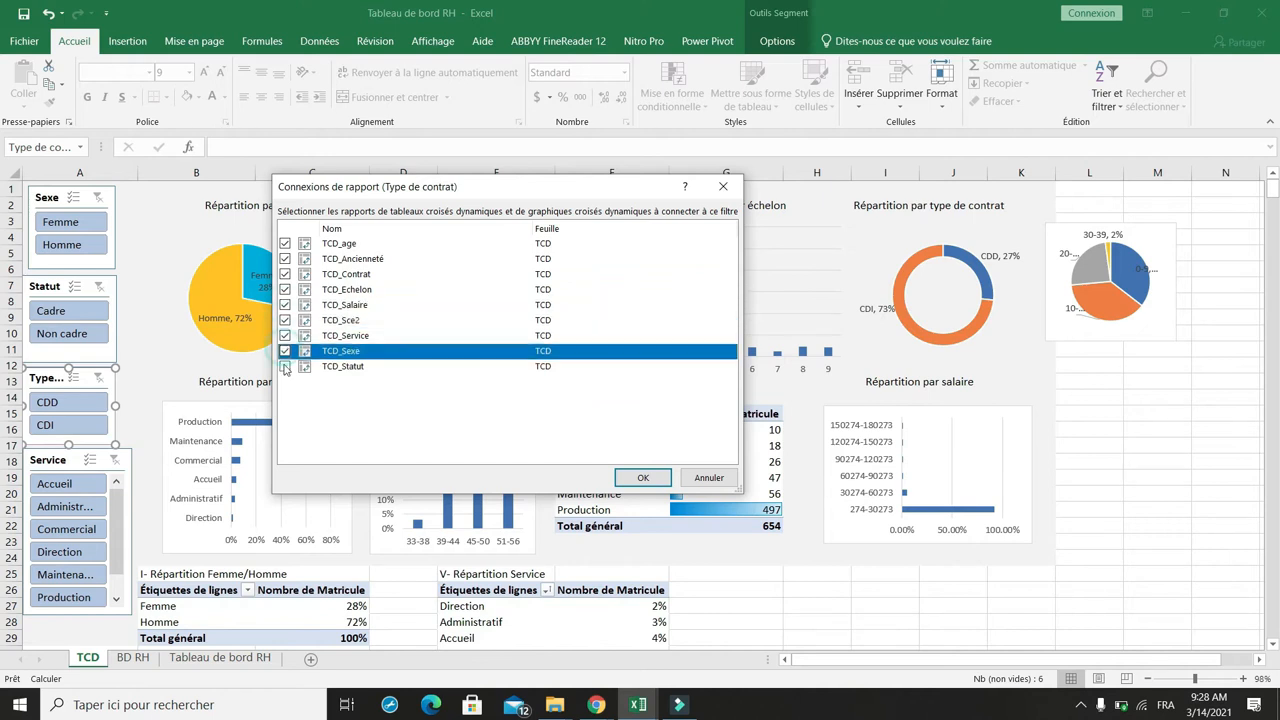
left_click(285, 366)
left_click(643, 479)
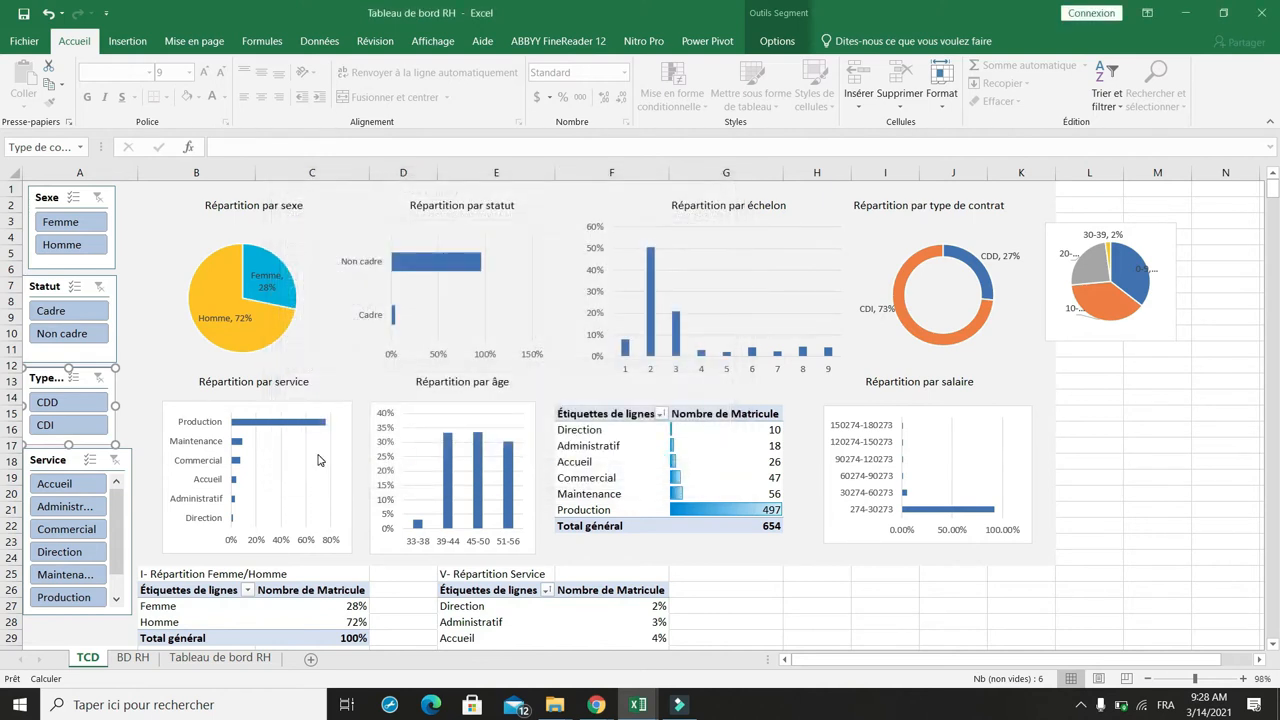
Step: Connect the Service slicer to all the pivot tables, from TCD_age through TCD_Statut, in its report connections
left_click(73, 461)
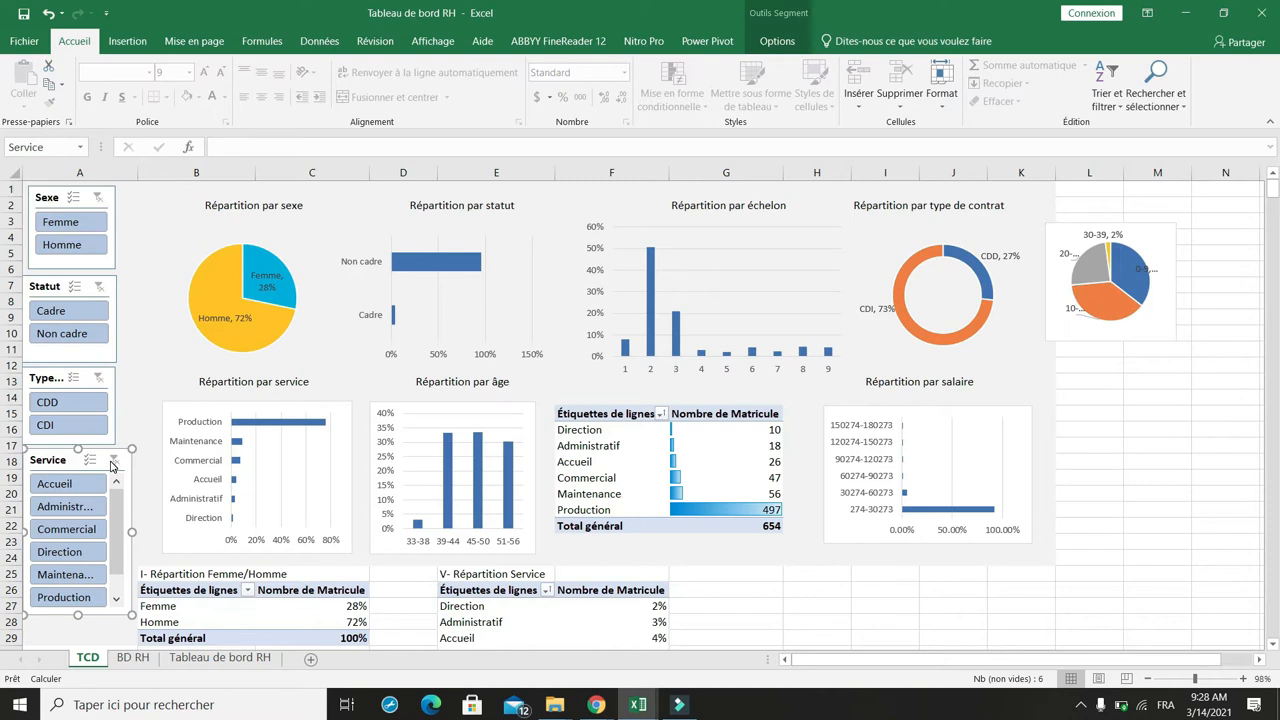
right_click(111, 460)
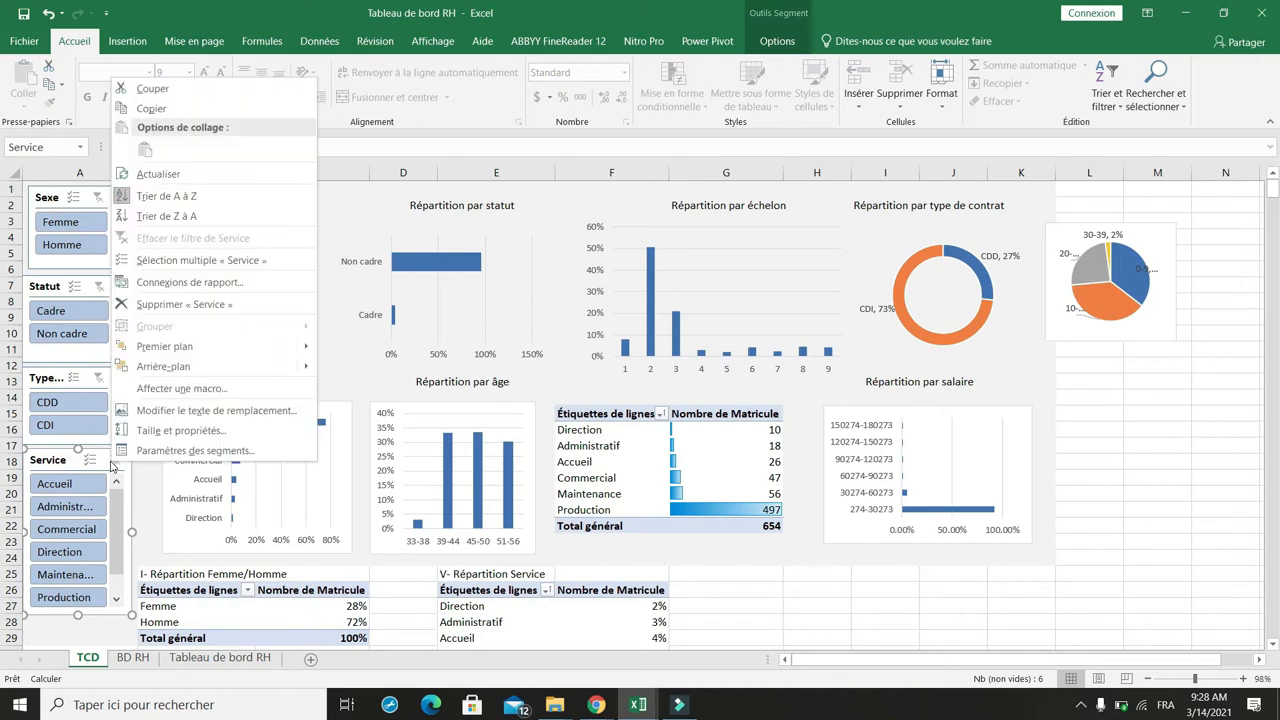
left_click(181, 281)
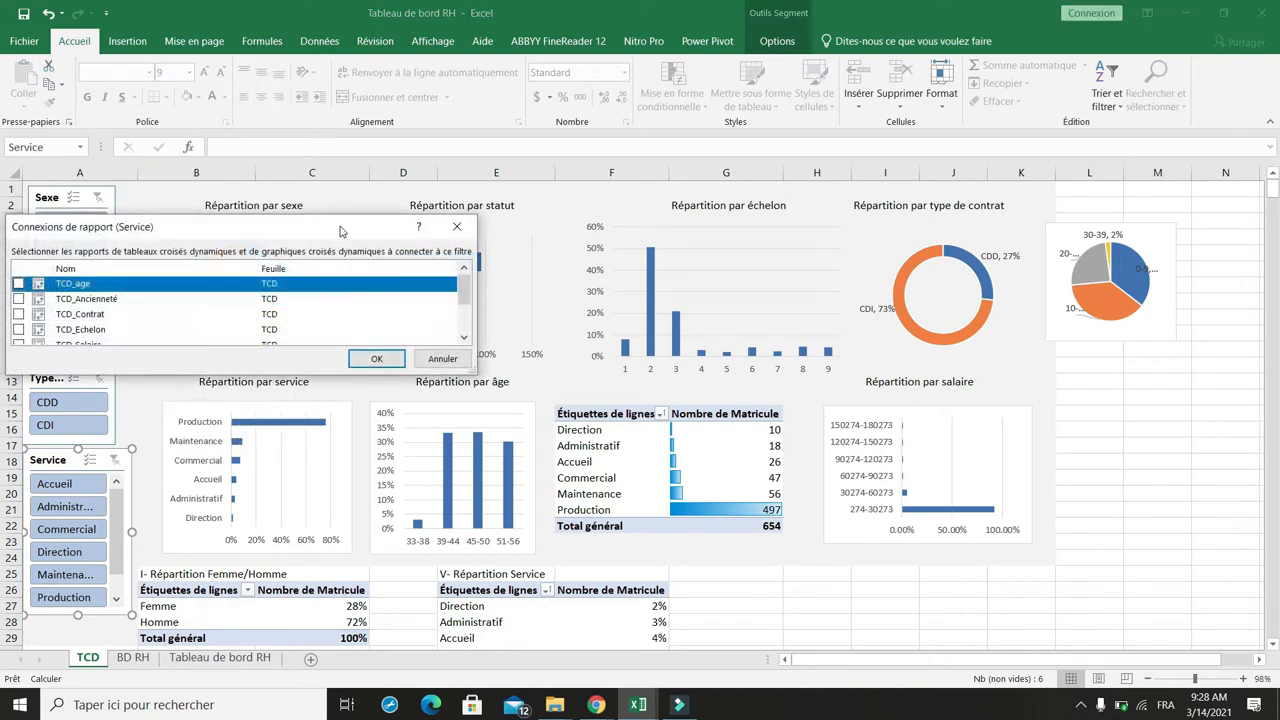
left_click_drag(340, 232, 591, 205)
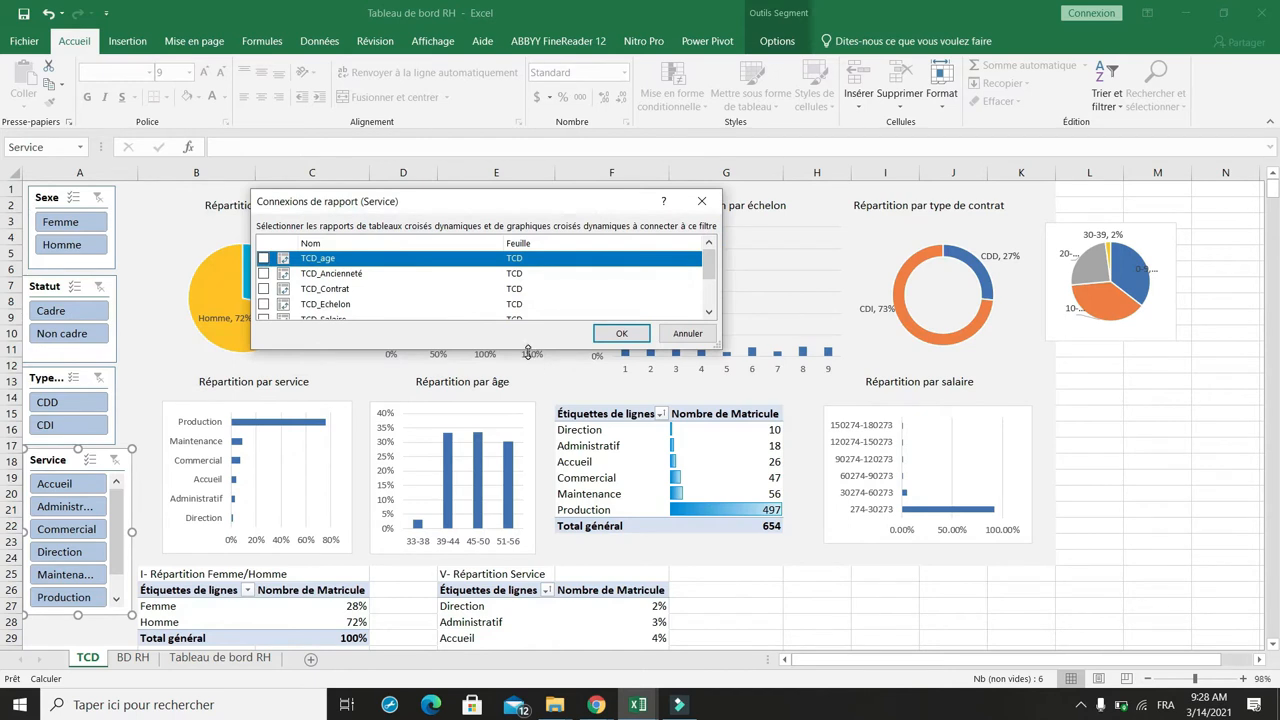
left_click_drag(528, 352, 528, 497)
left_click(264, 260)
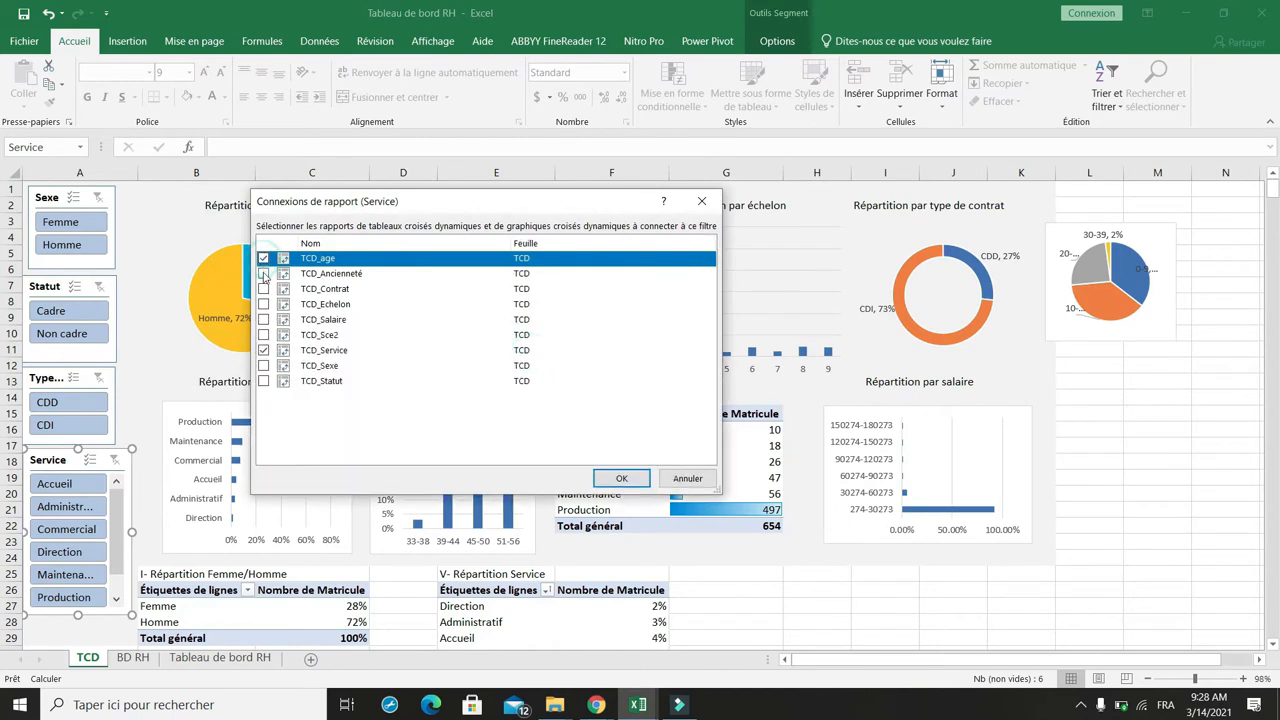
left_click(264, 274)
left_click(264, 289)
left_click(264, 304)
left_click(264, 320)
left_click(264, 335)
left_click(264, 366)
left_click(264, 381)
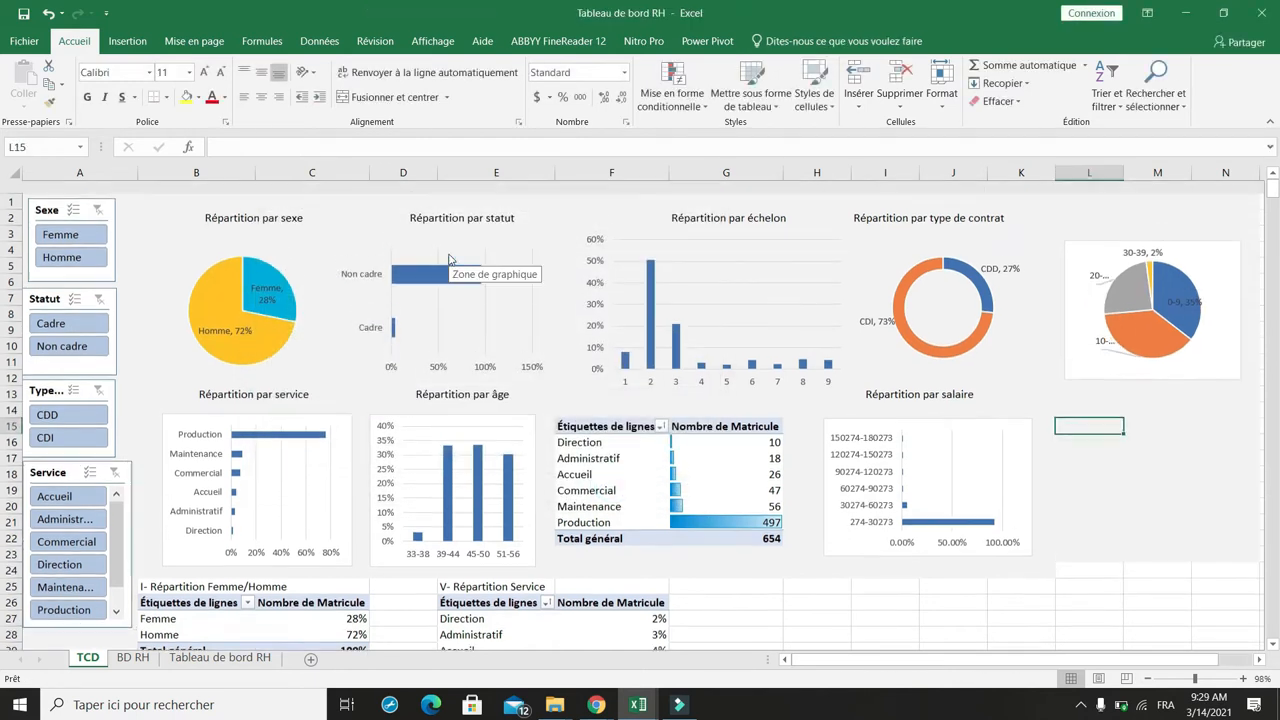
scroll(449, 259, "down", 1)
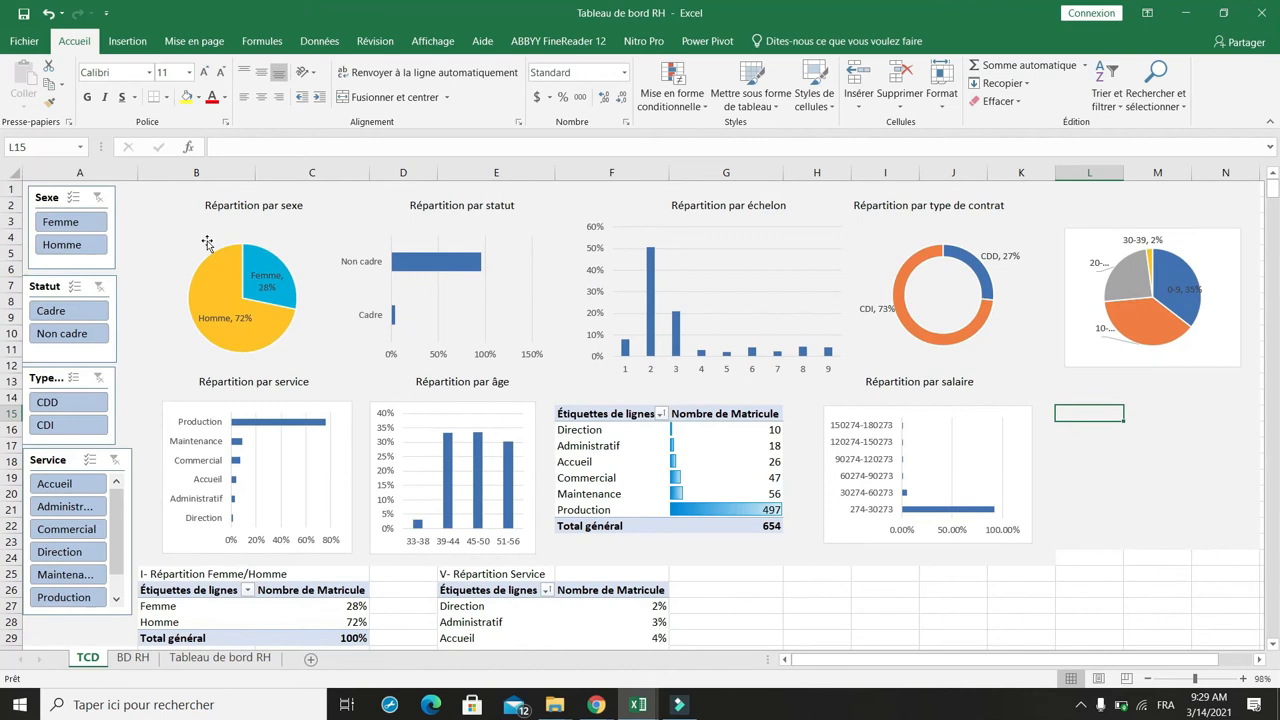
Step: Filter the slicers to Femme and add data labels to the Répartition par statut bar chart
left_click(63, 219)
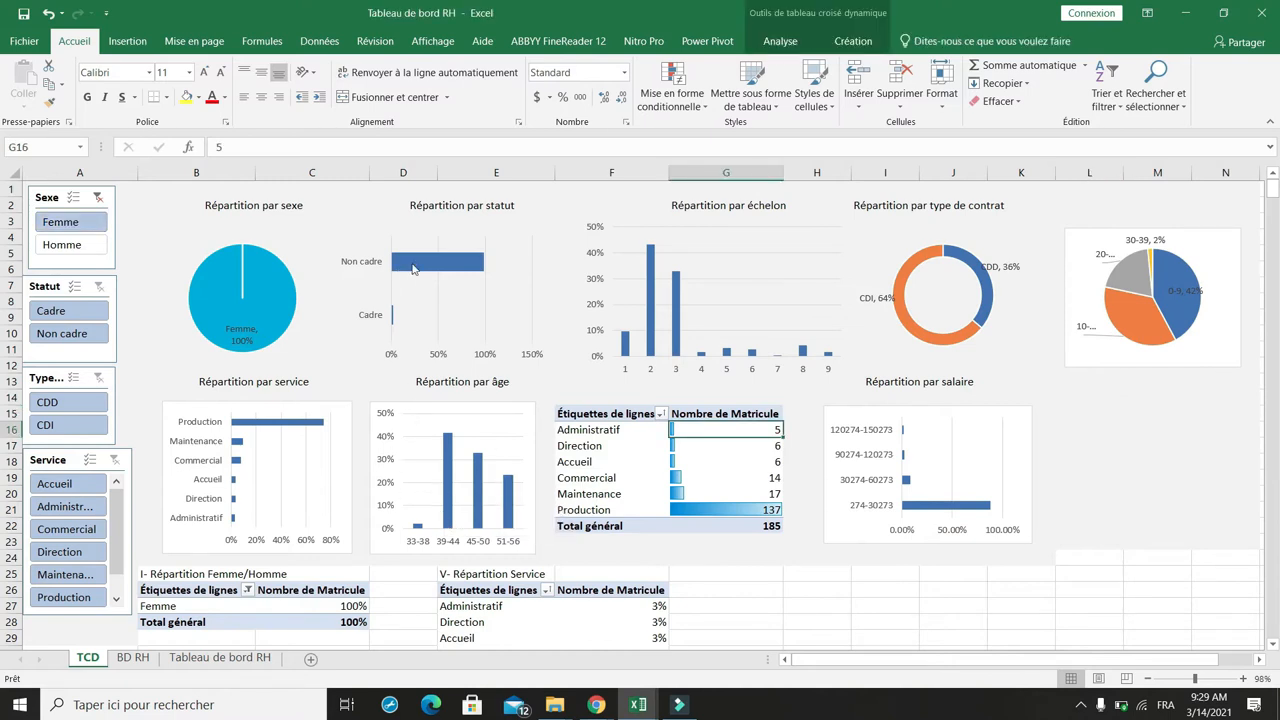
mouse_move(464, 276)
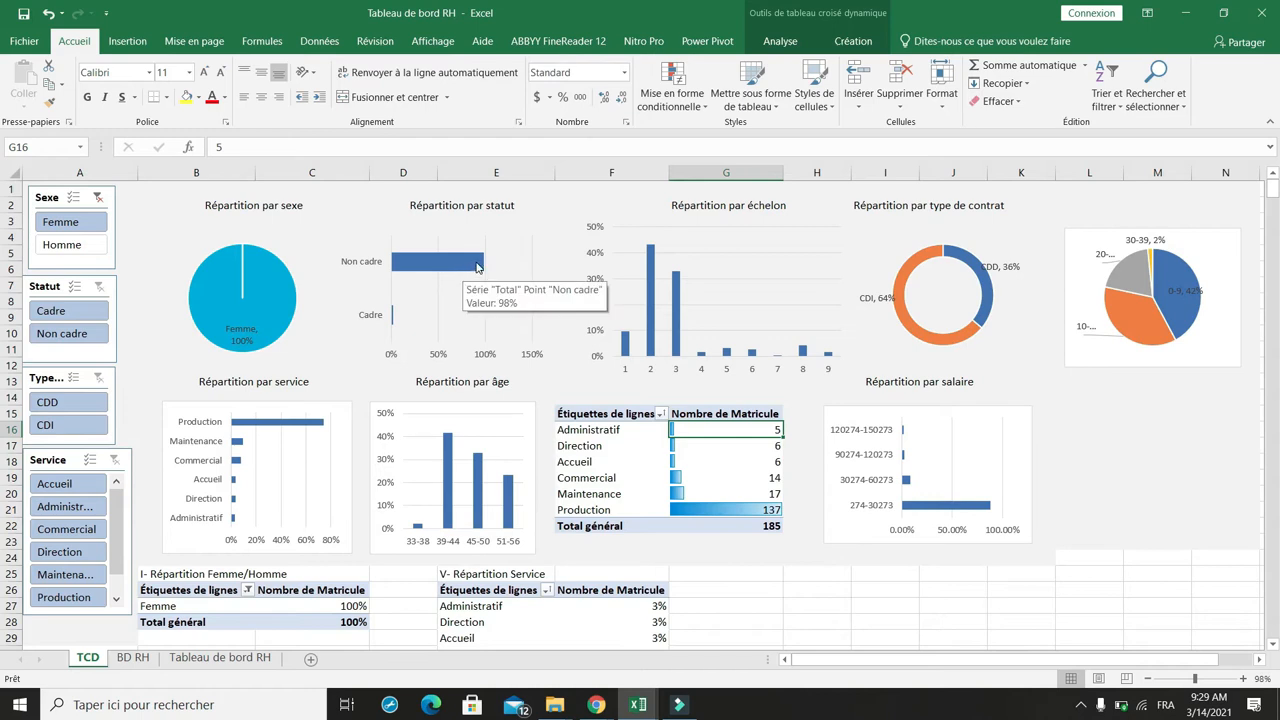
left_click(477, 266)
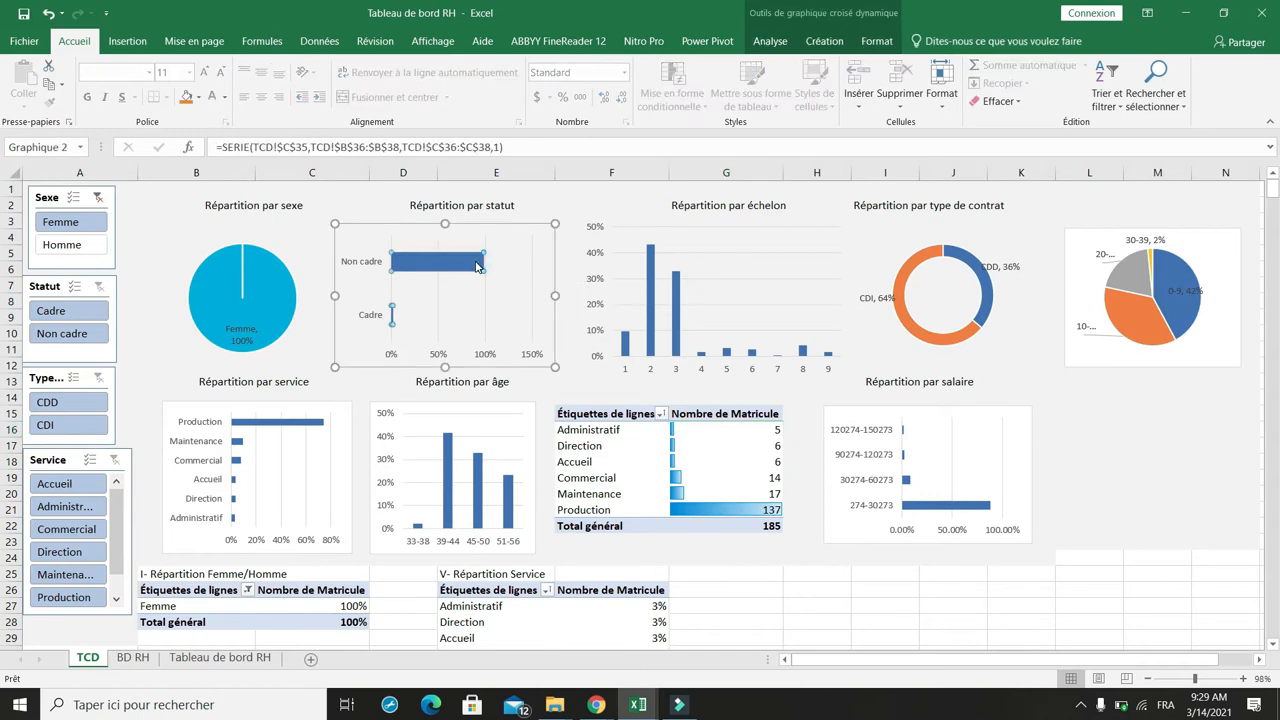
right_click(477, 266)
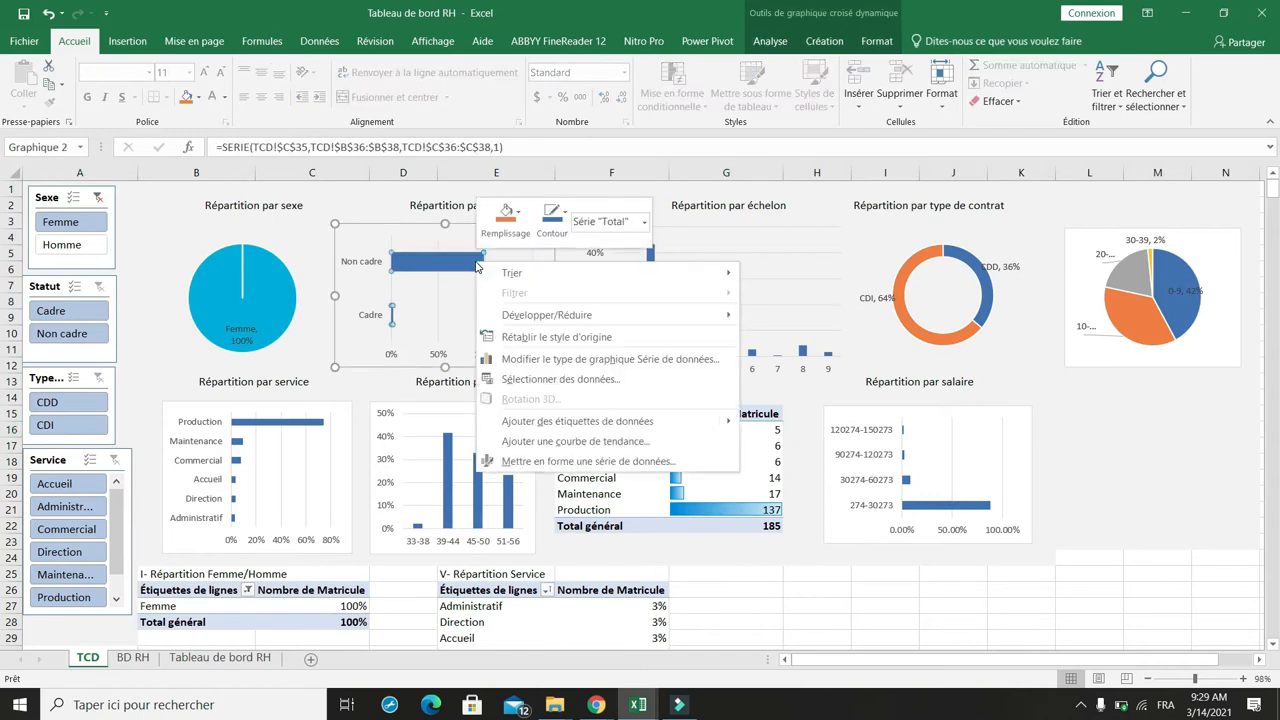
left_click(577, 421)
left_click(610, 428)
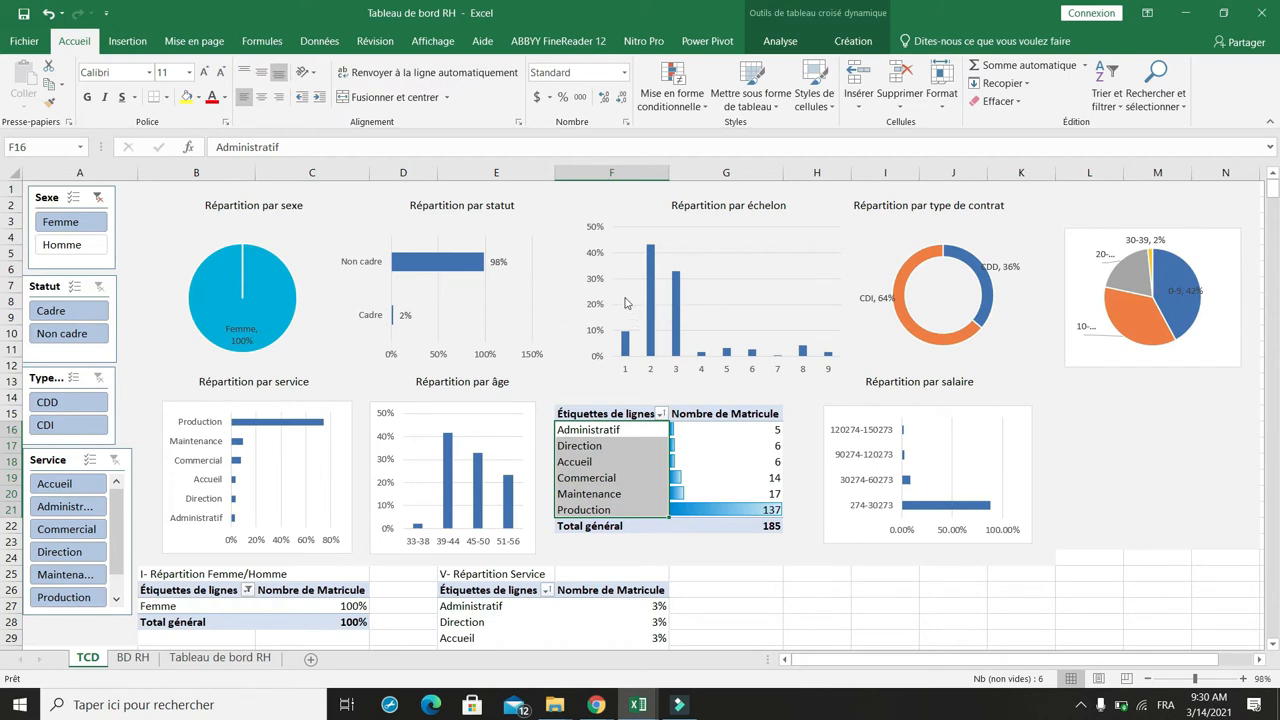
Step: Add data labels to the Répartition par échelon column chart
left_click(650, 276)
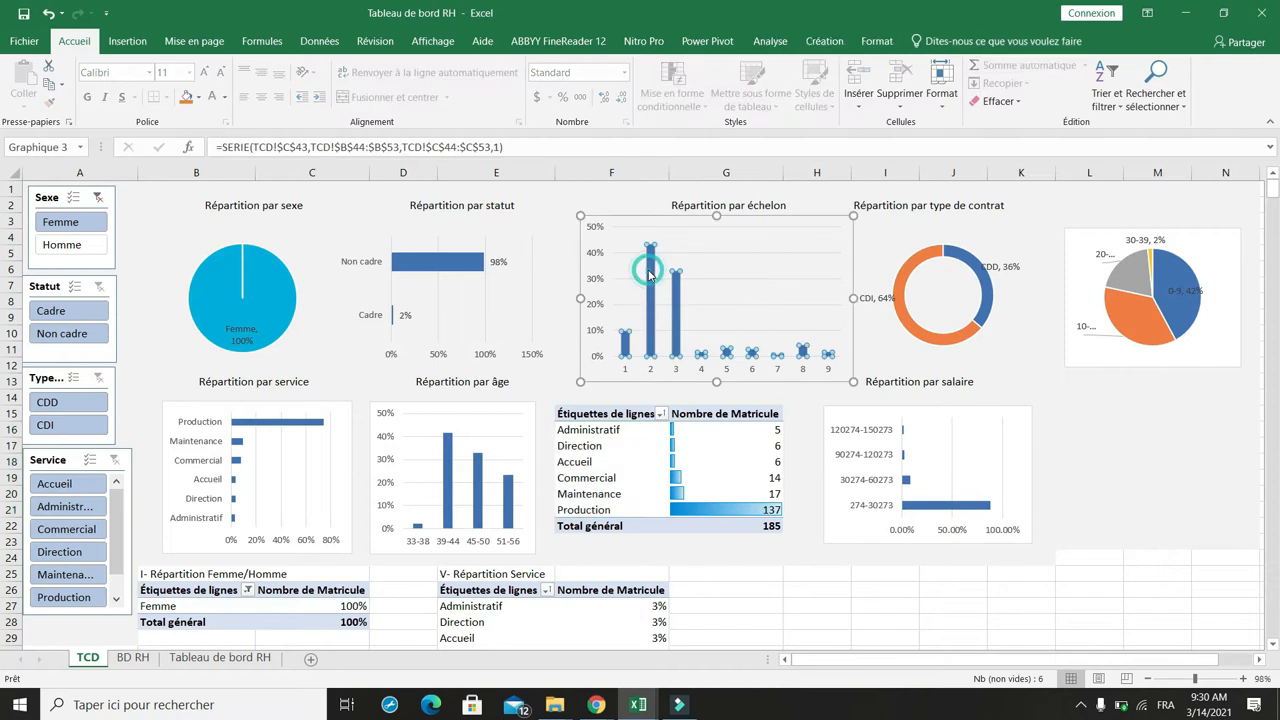
right_click(650, 276)
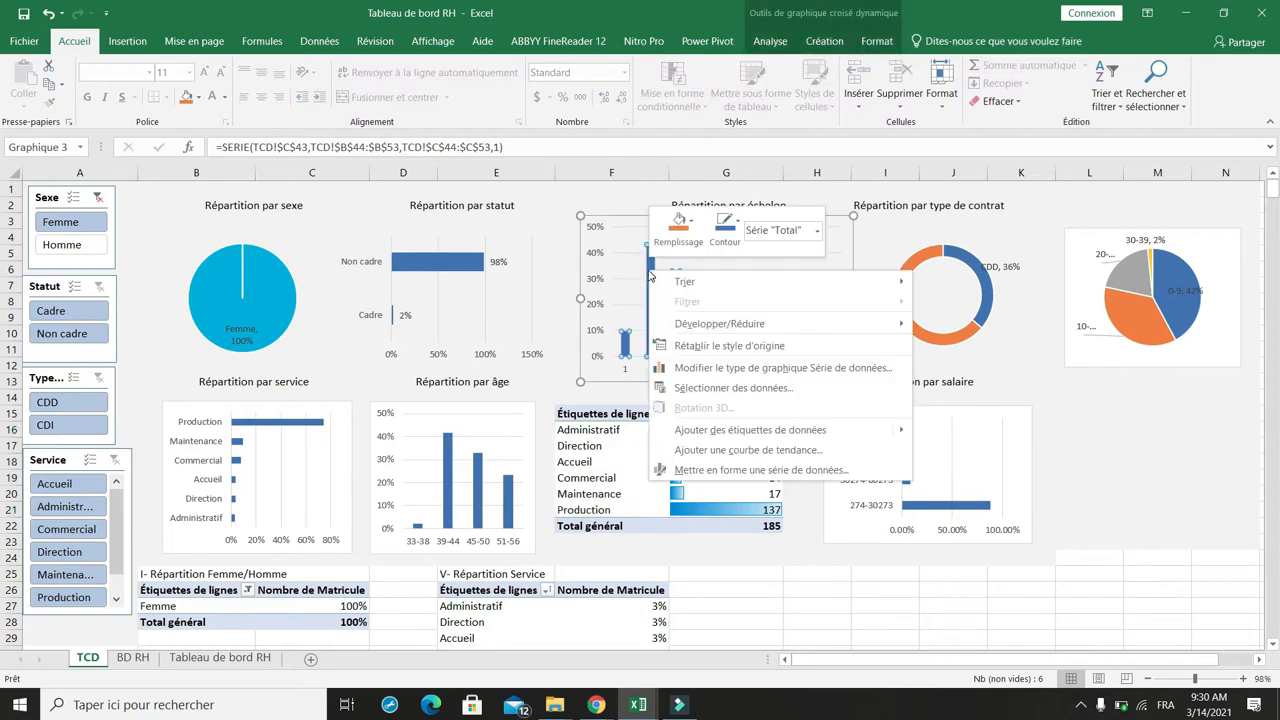
left_click(749, 433)
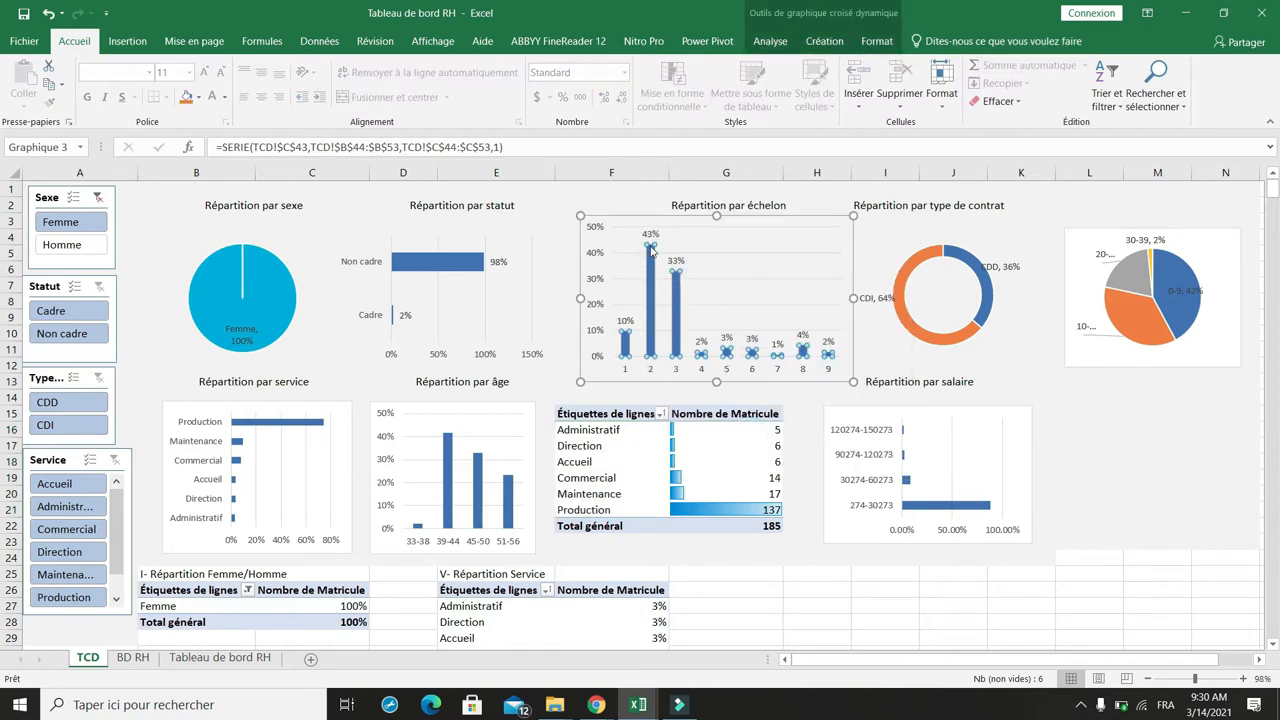
left_click(630, 189)
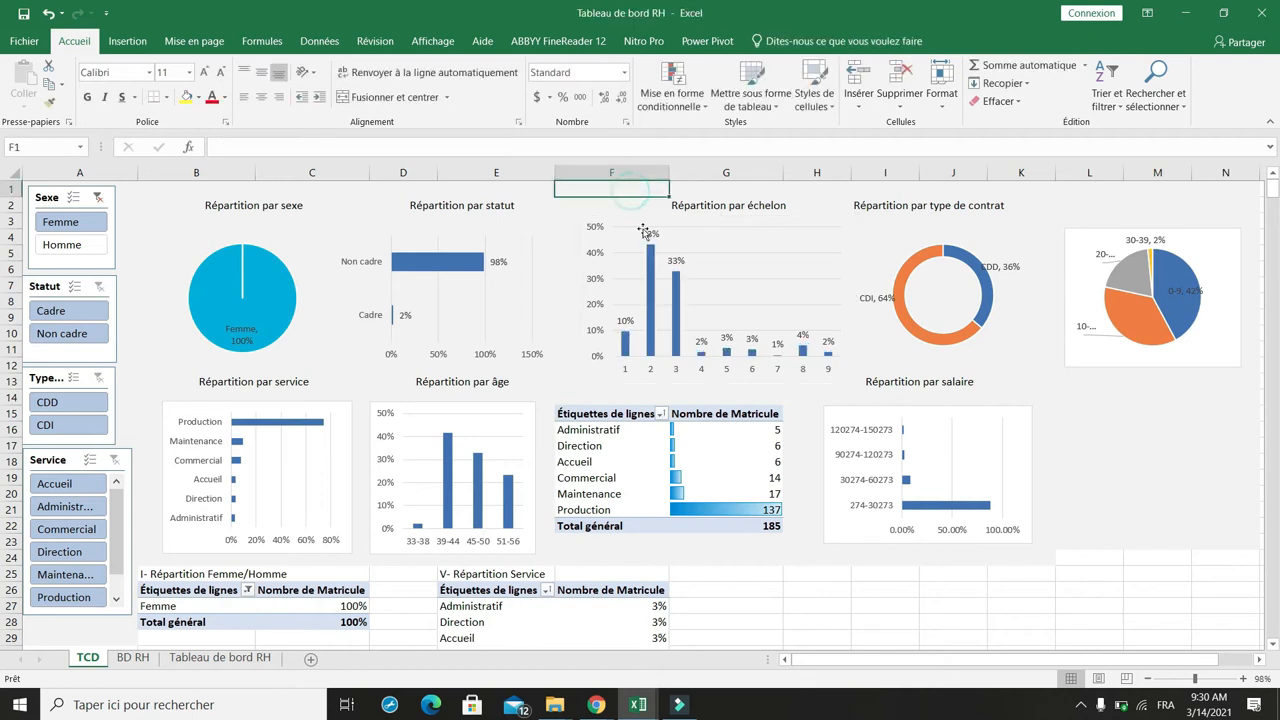
Step: Clear the Sexe slicer filter and filter the Statut slicer on Cadre
left_click(97, 199)
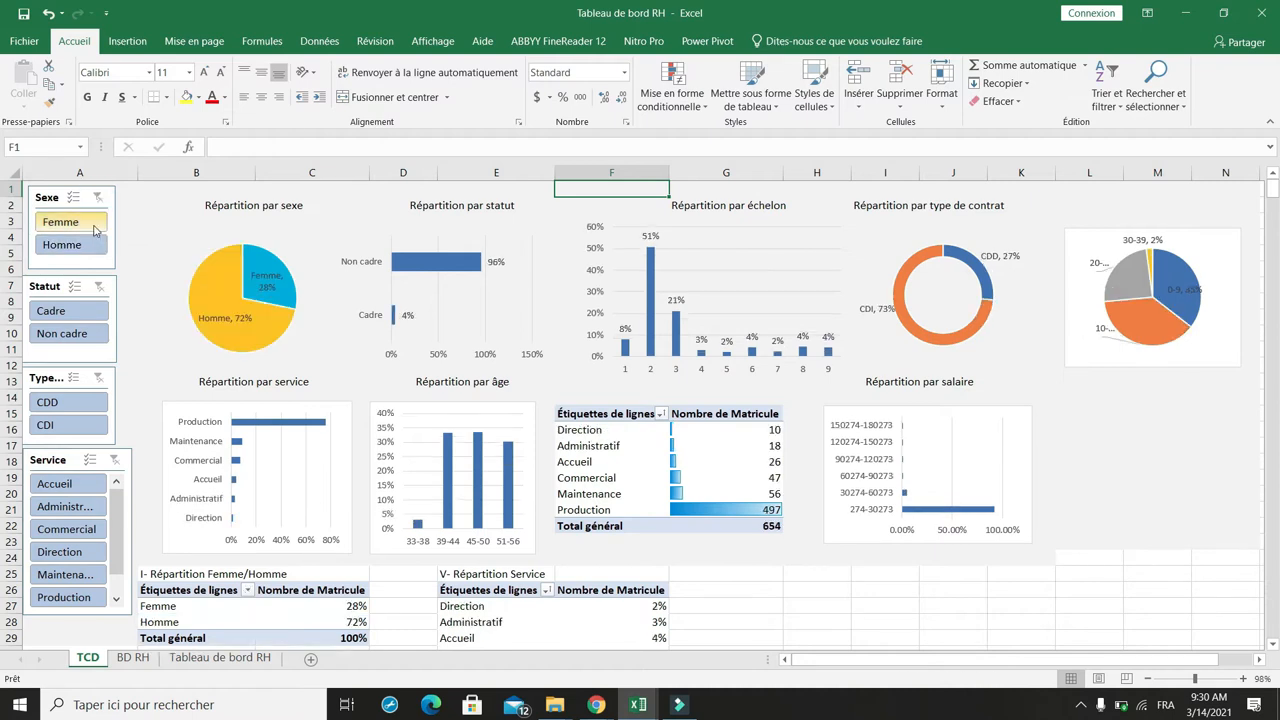
left_click(61, 312)
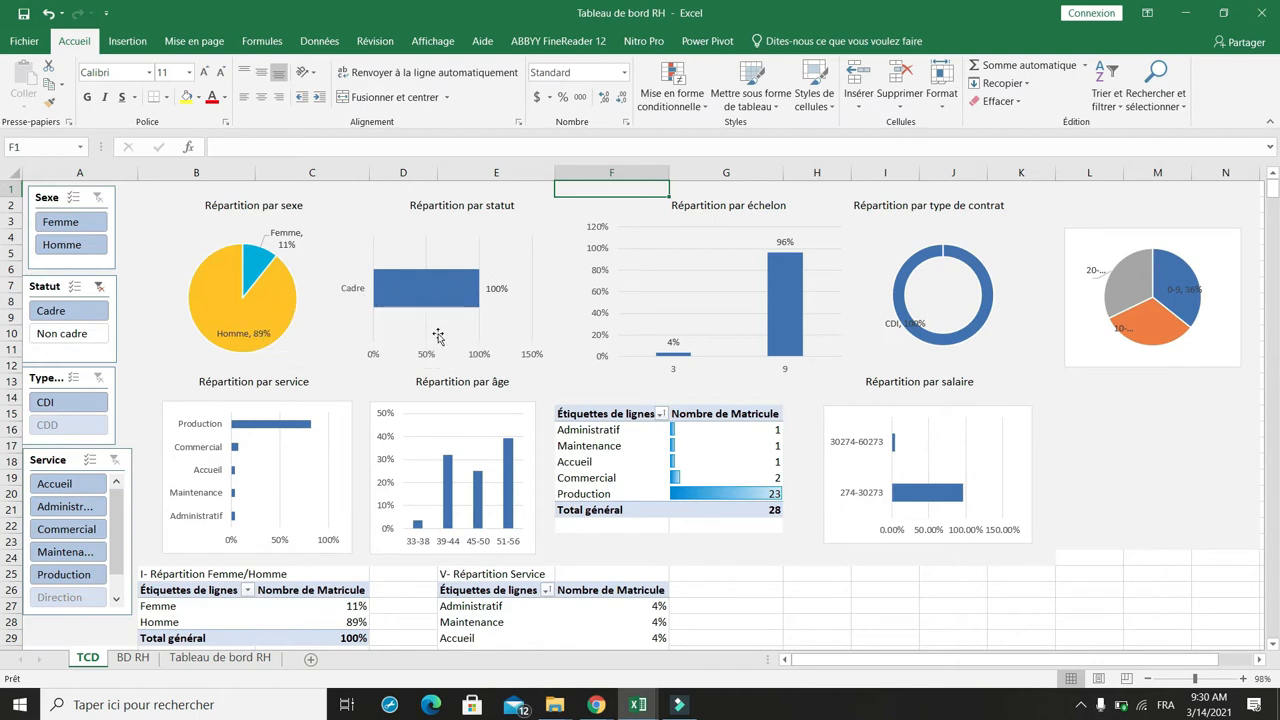
mouse_move(450, 284)
left_click(722, 490)
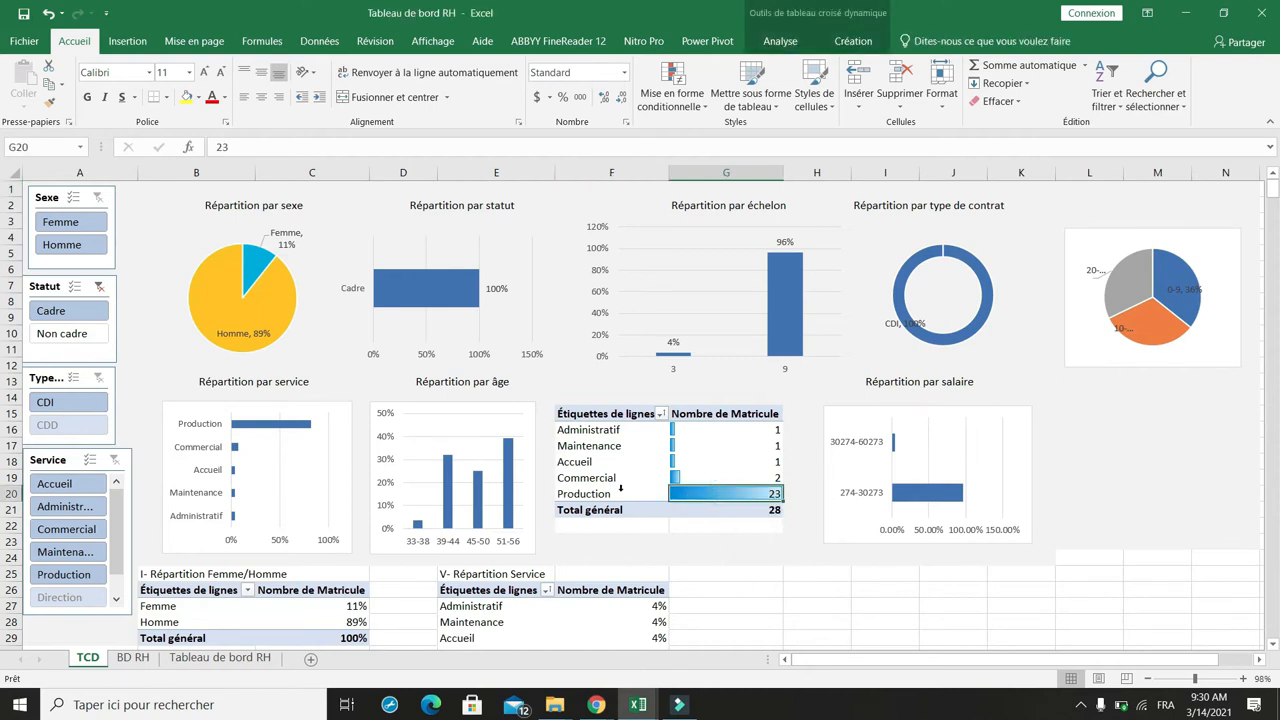
Step: Add data labels to the Répartition par service bar chart
left_click(288, 428)
right_click(288, 428)
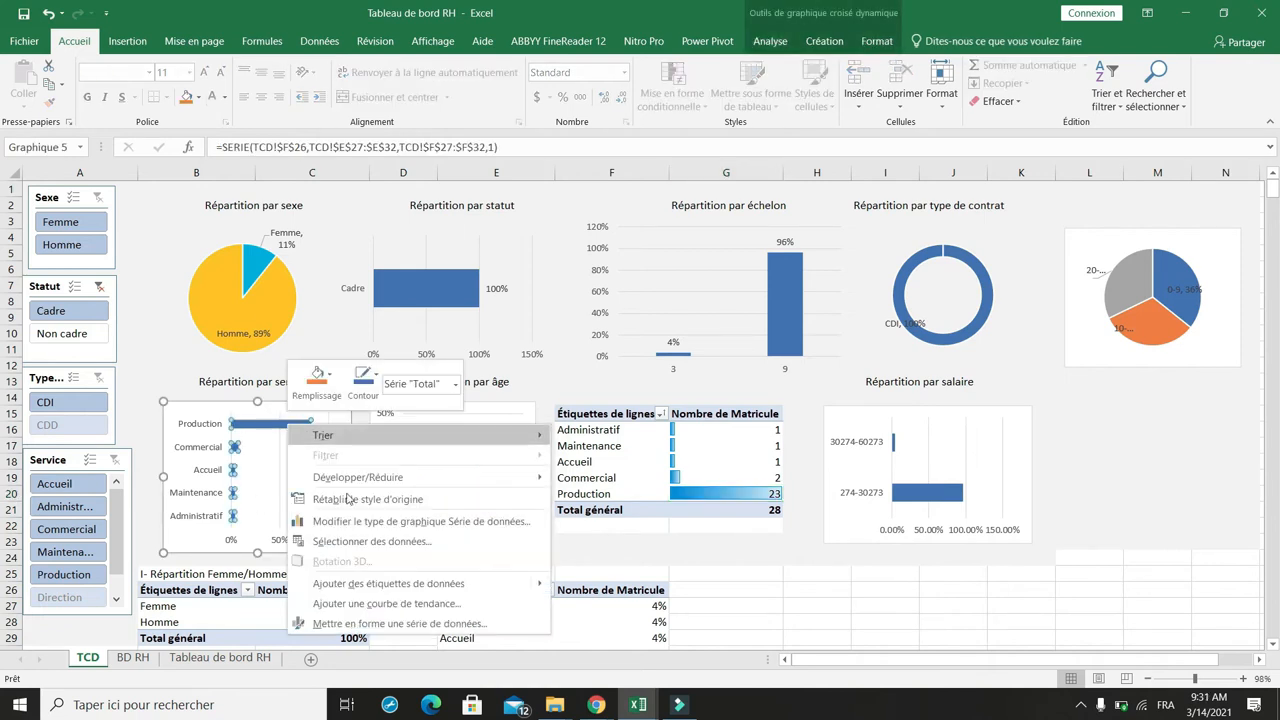
left_click(382, 584)
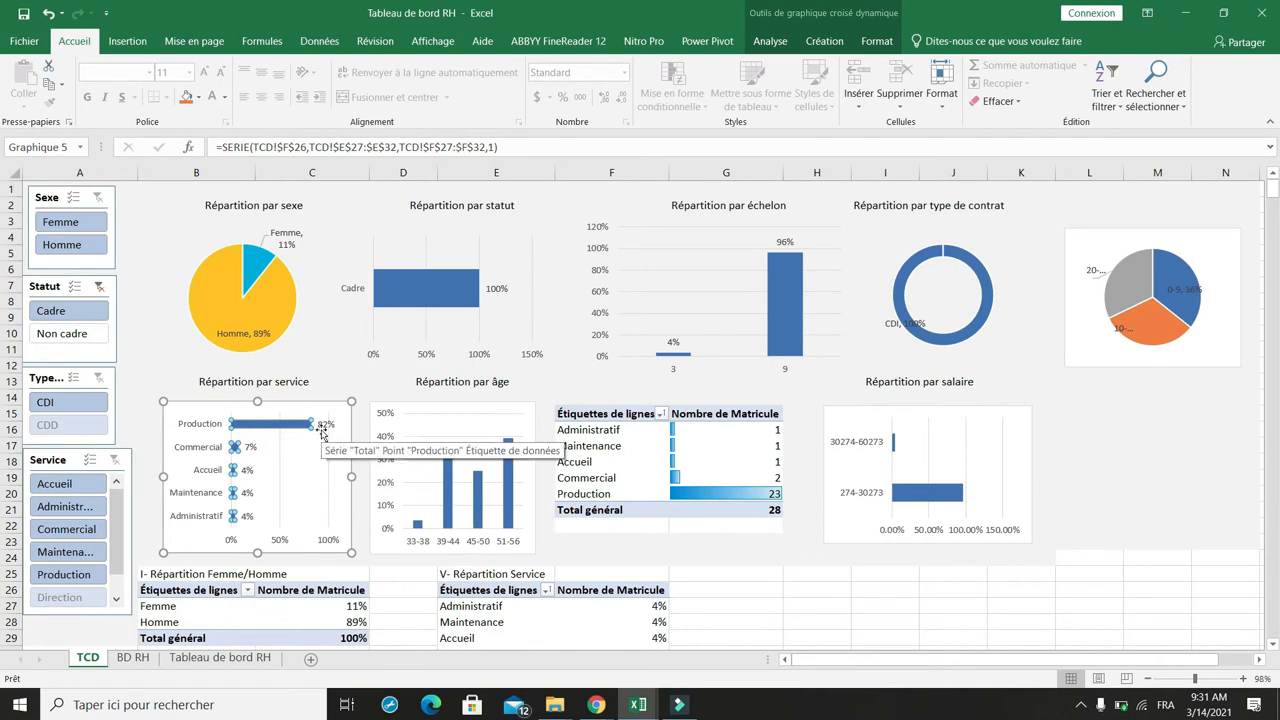
left_click(215, 393)
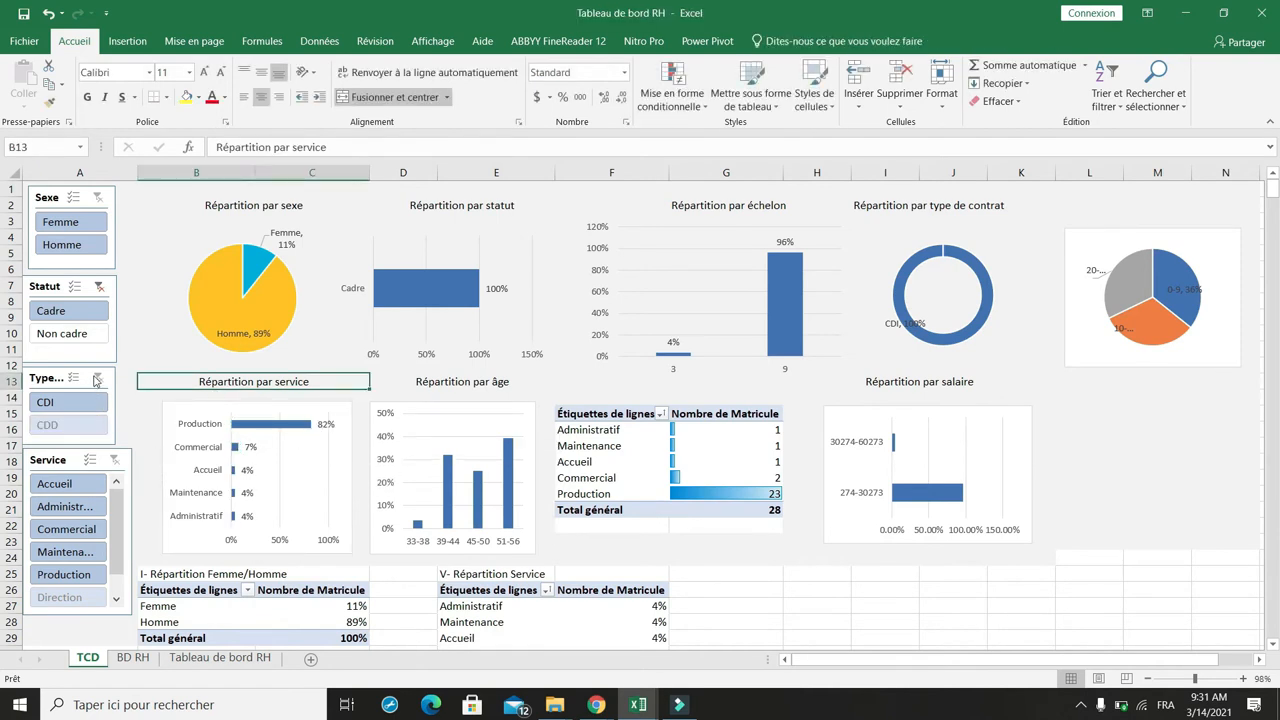
Step: Test the slicers by clearing the Statut filter, filtering on CDD contracts, and clearing the contract filter
left_click(99, 286)
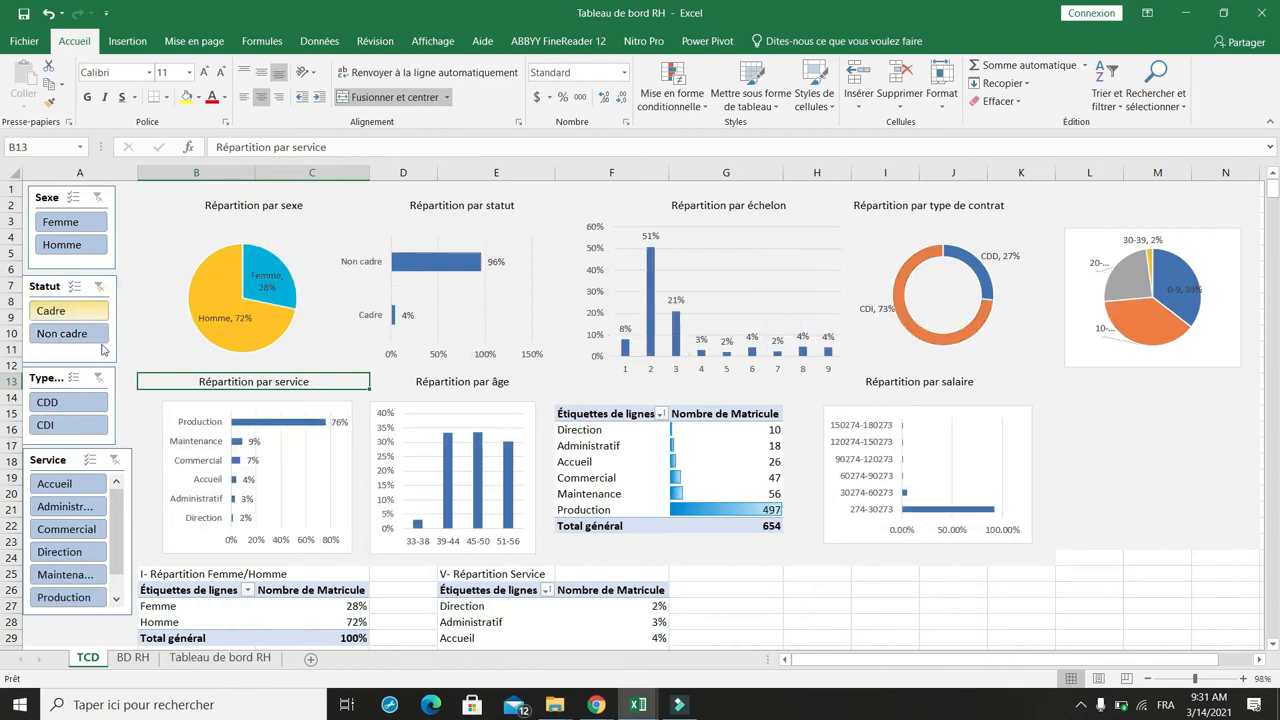
scroll(100, 325, "down", 2)
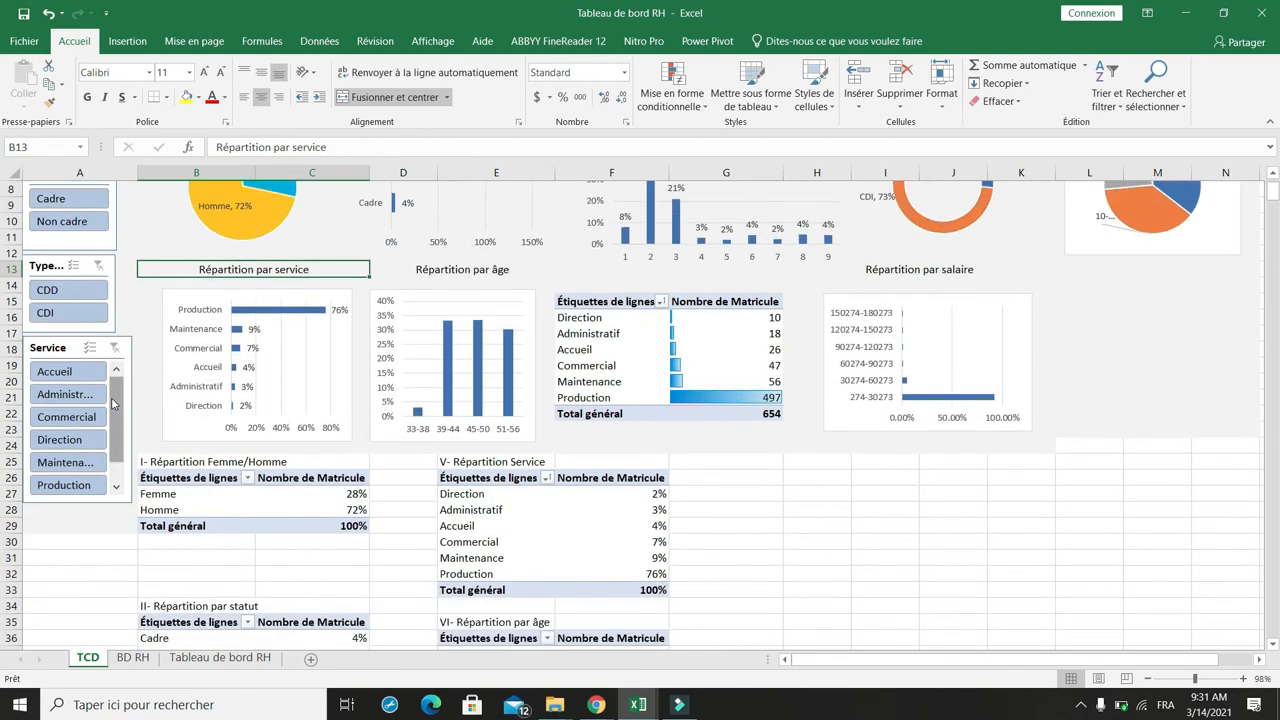
left_click(83, 290)
scroll(90, 295, "up", 3)
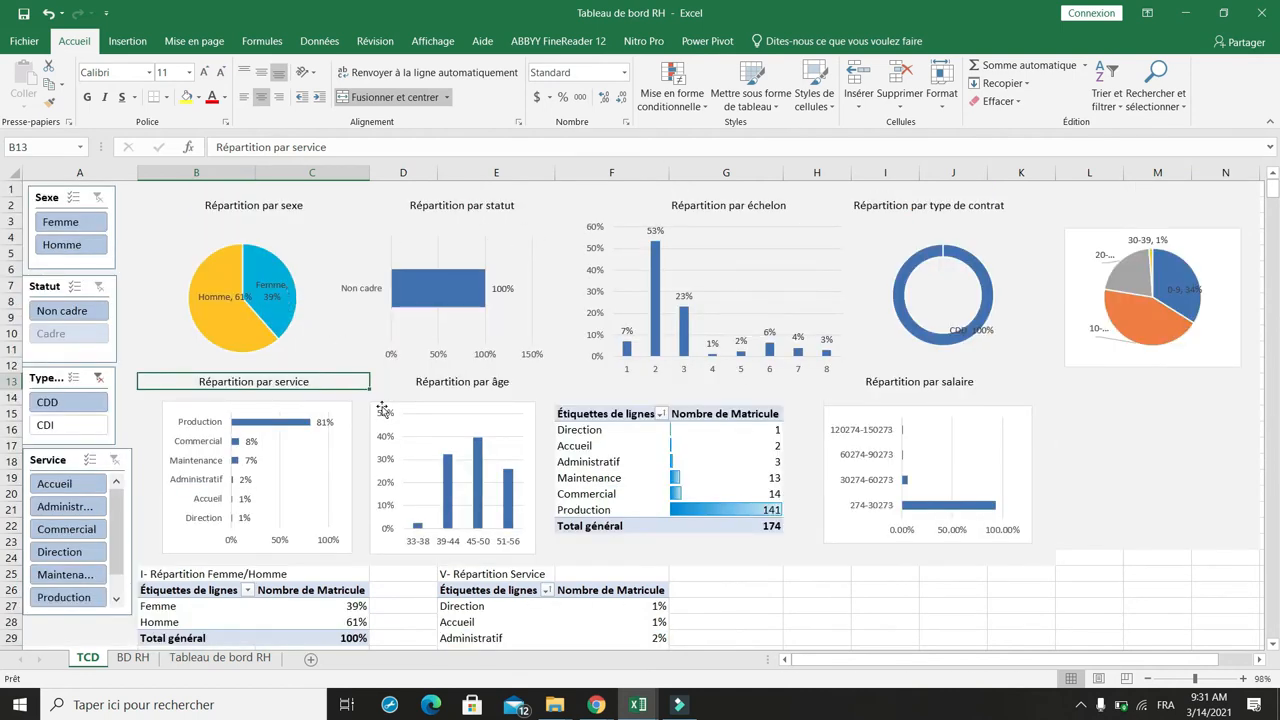
left_click(730, 512)
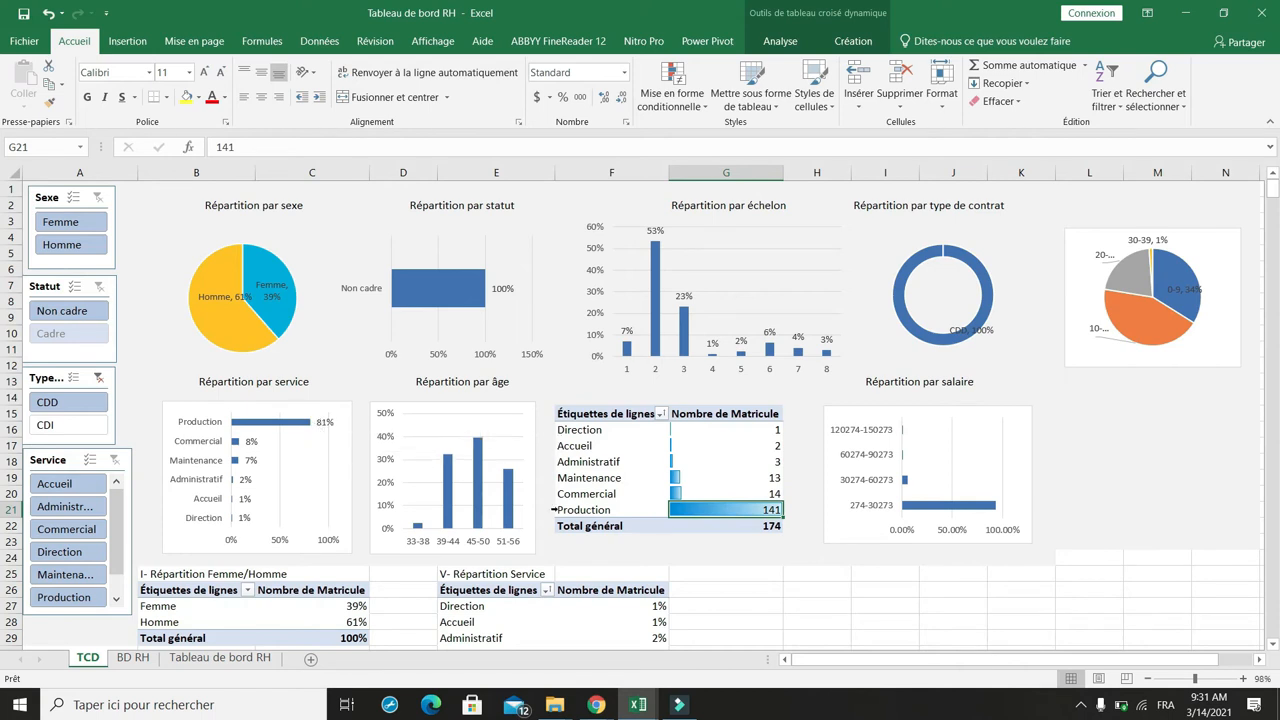
left_click(99, 378)
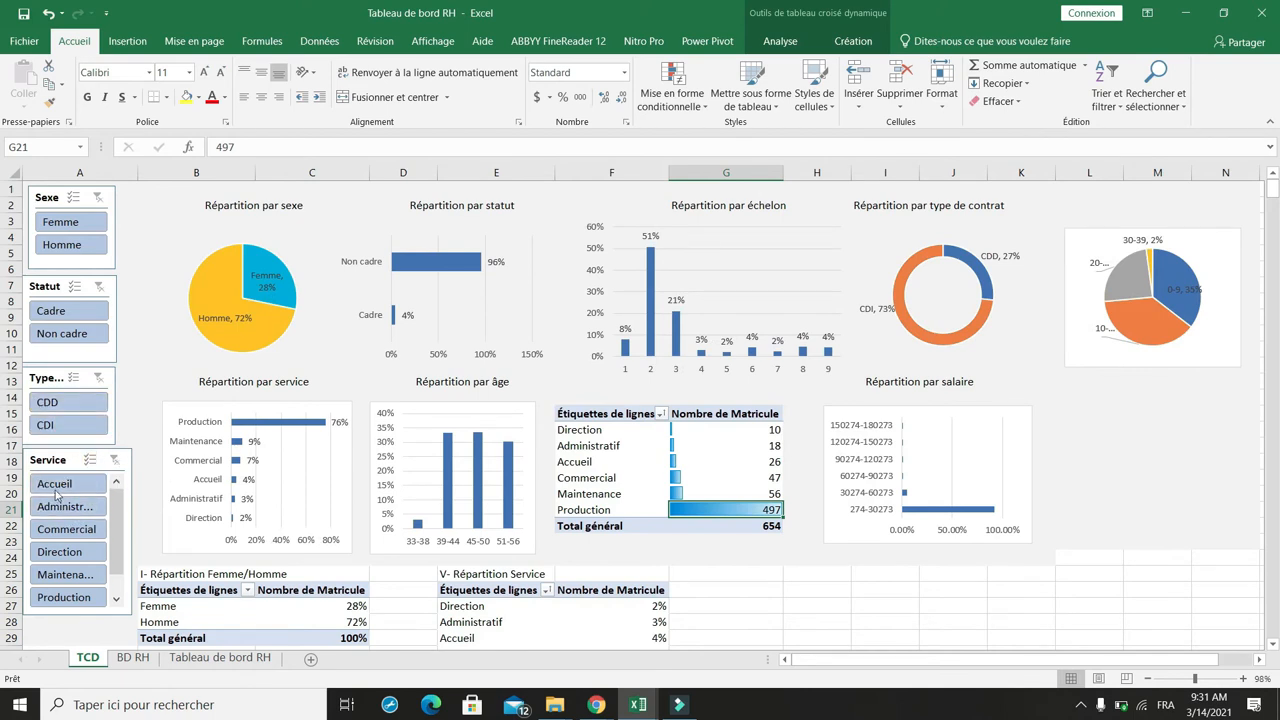
Step: Try the Direction service filter, clear it, then filter the dashboard on Cadre status and CDI contracts
left_click(62, 556)
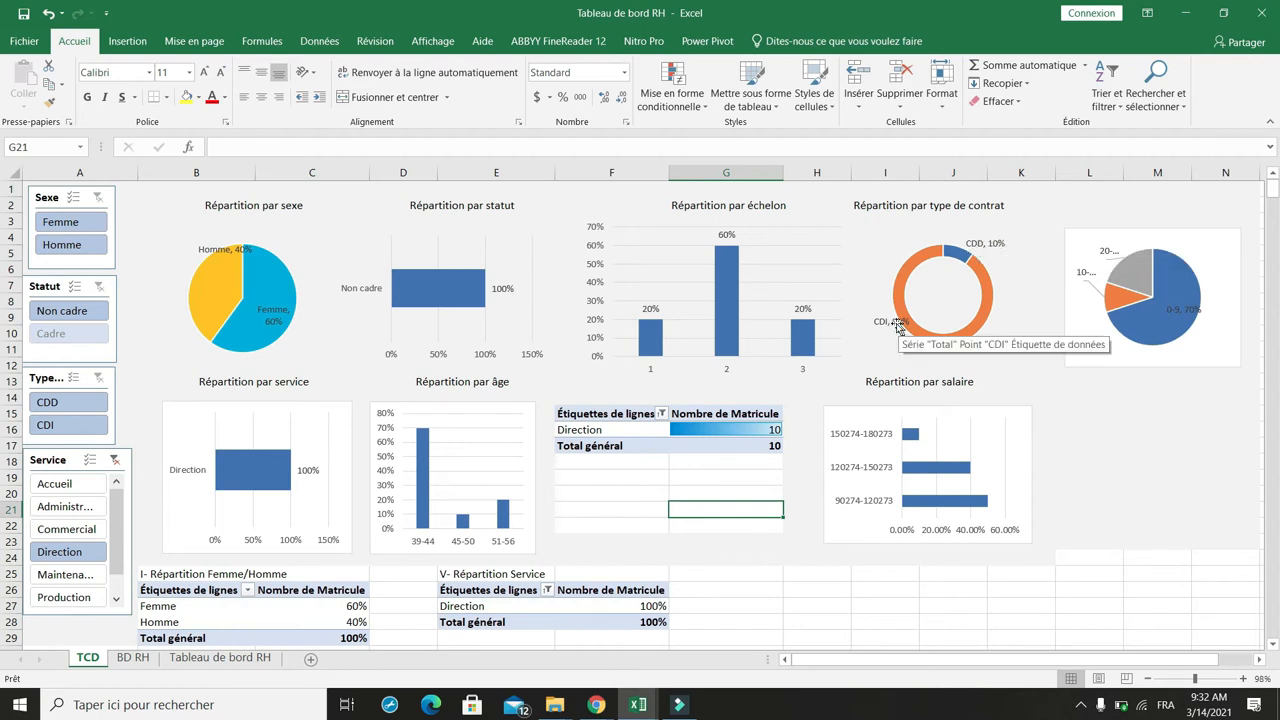
scroll(695, 349, "down", 3)
scroll(695, 349, "up", 3)
left_click(116, 460)
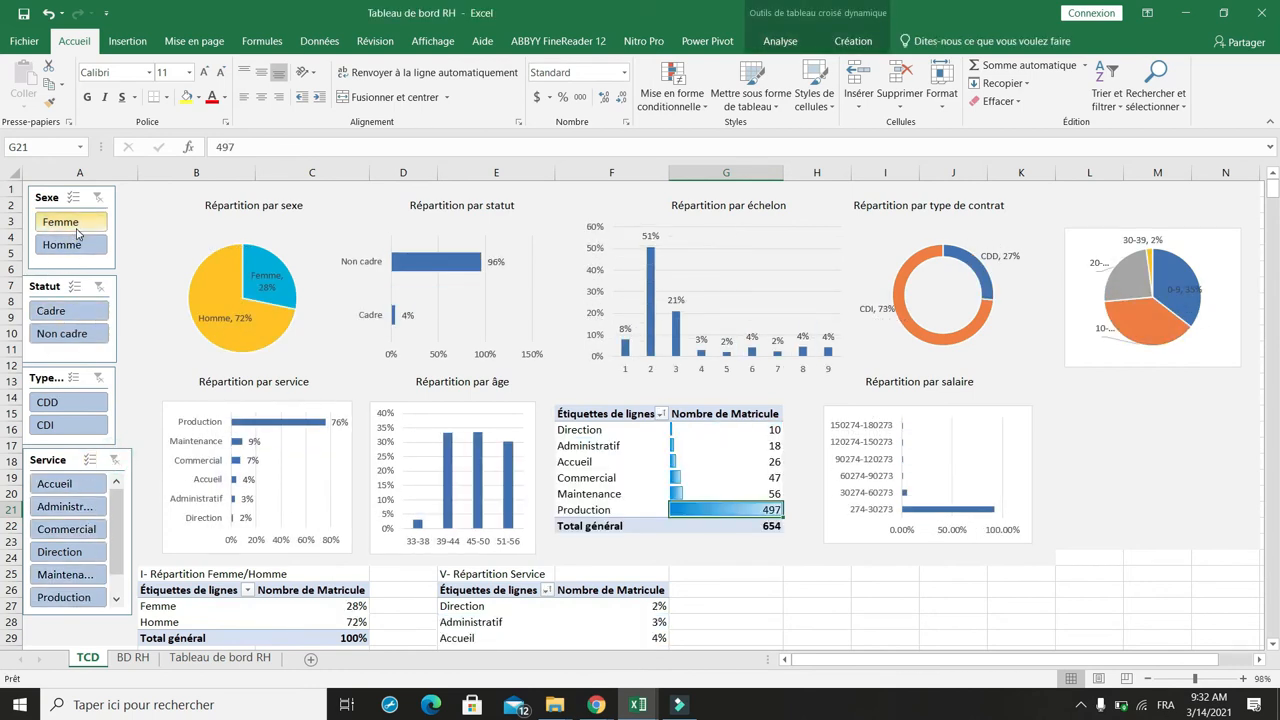
left_click(61, 315)
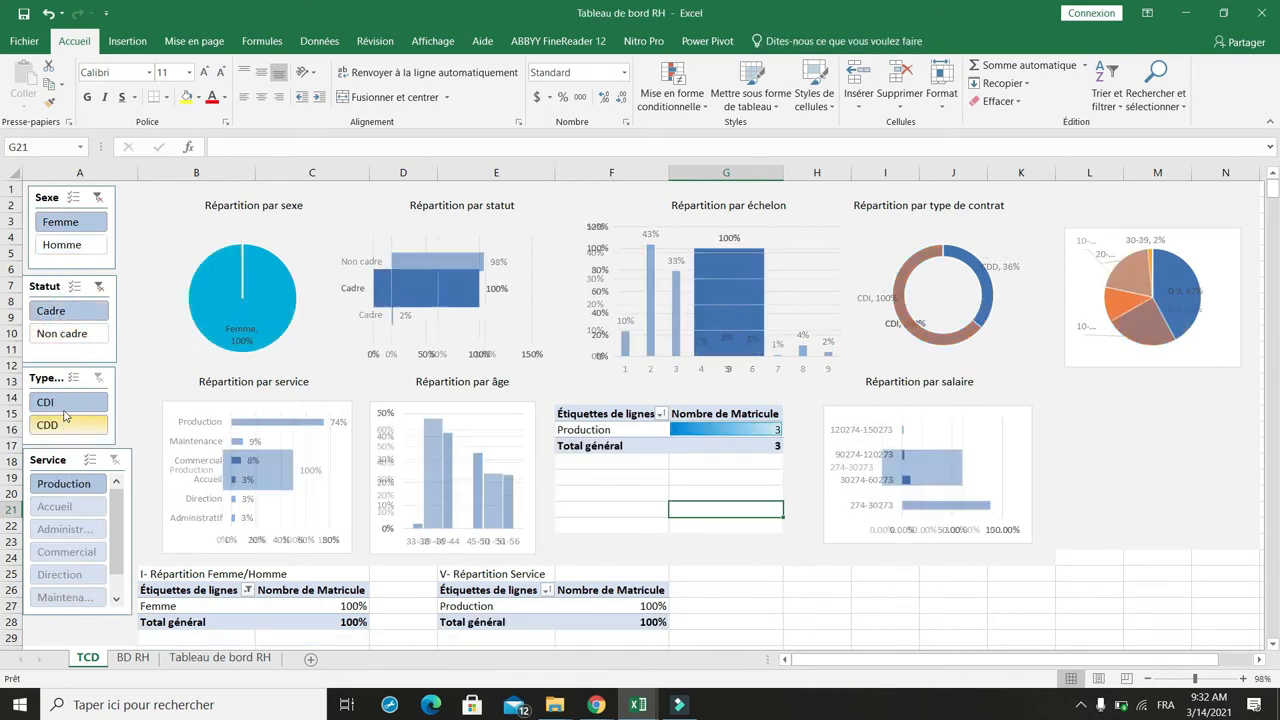
left_click(65, 405)
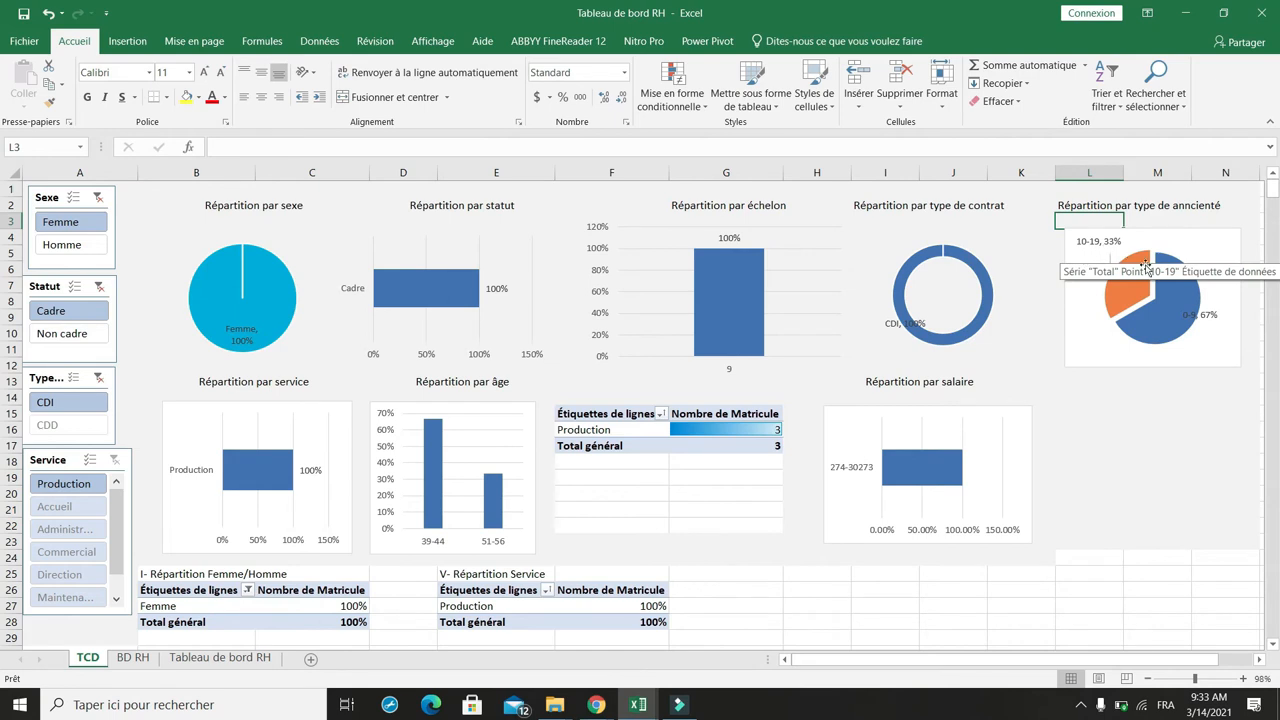
left_click(1207, 318)
left_click(1089, 446)
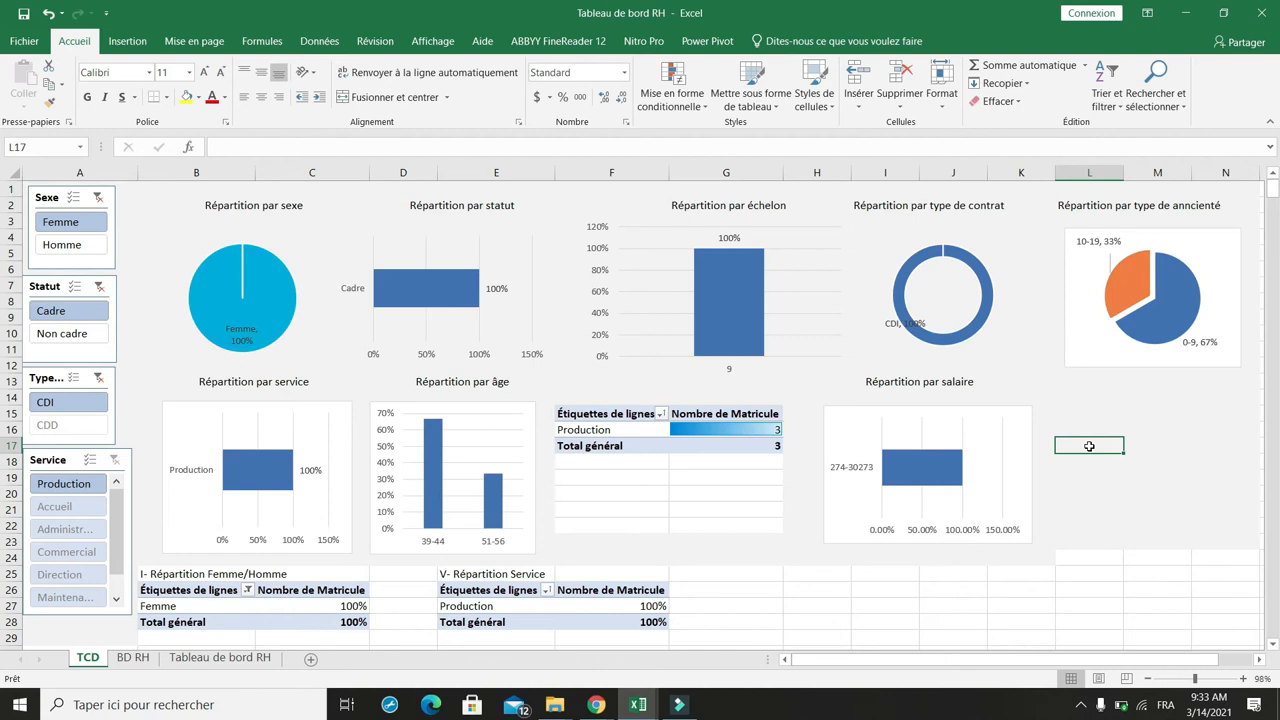
mouse_move(439, 290)
left_click(231, 199)
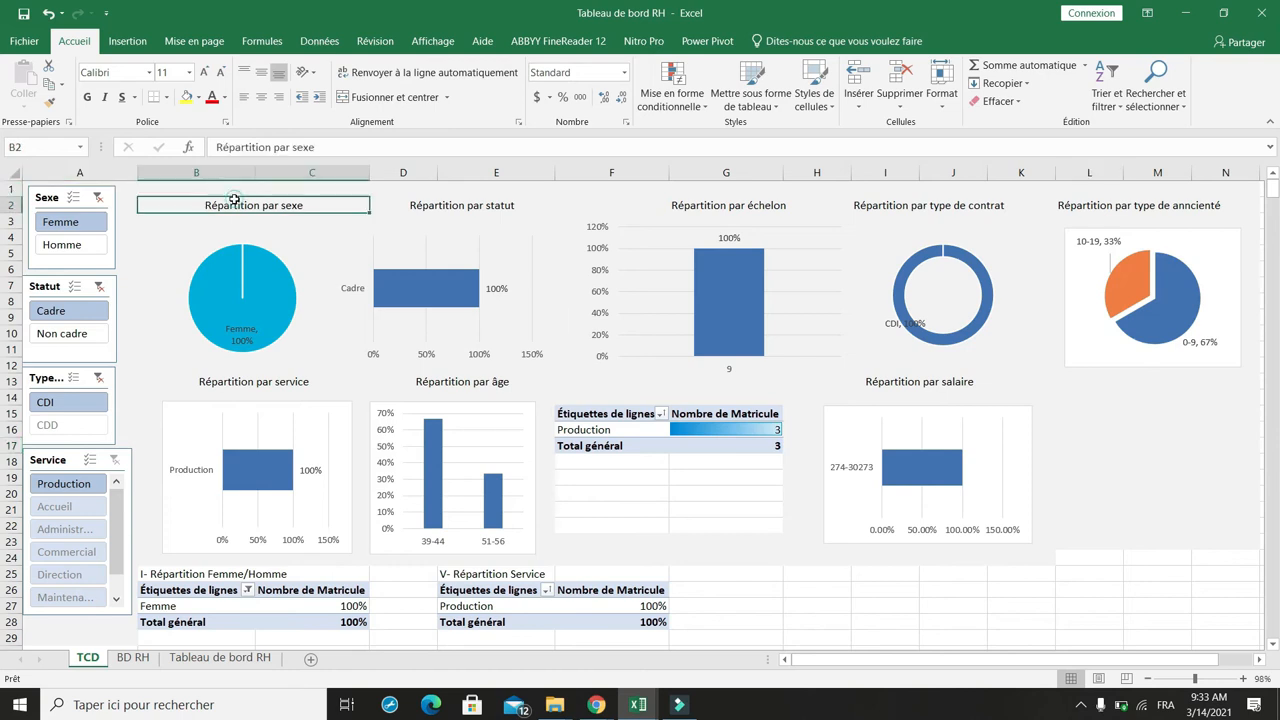
Step: Insert a new row above the dashboard and enter the heading Nombre de salariés in cell B1
left_click(10, 188)
right_click(10, 188)
left_click(50, 253)
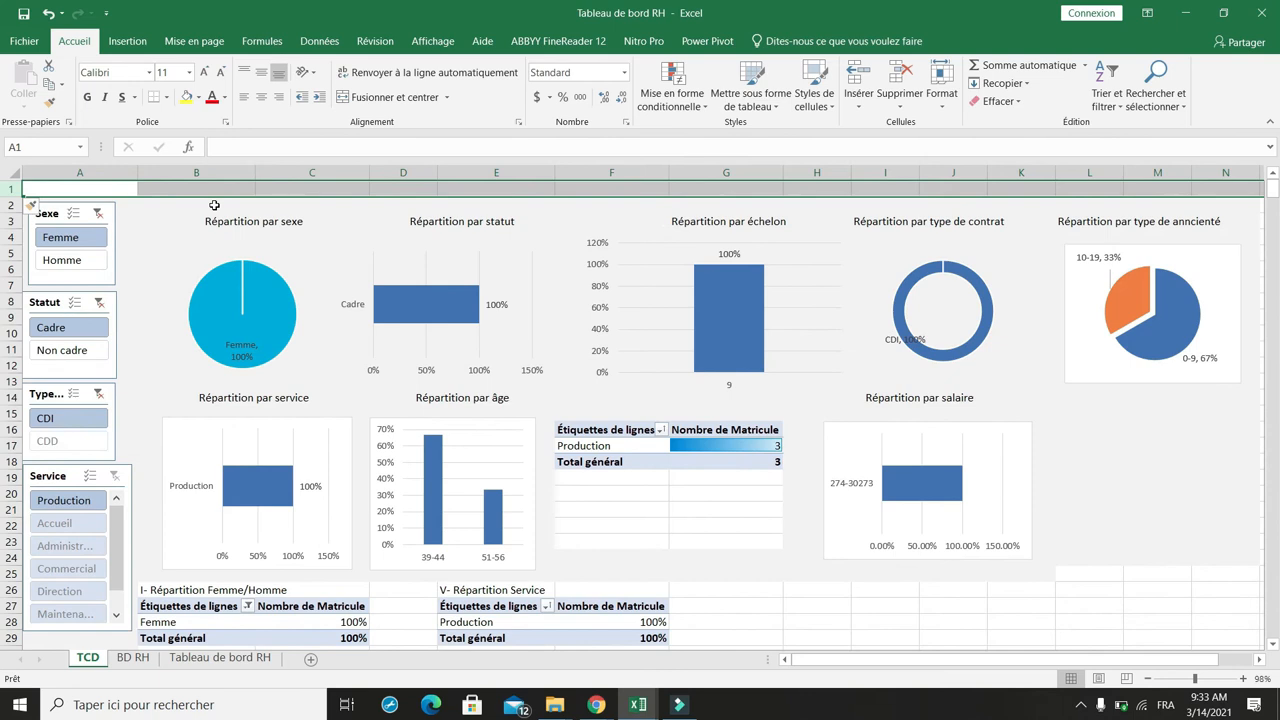
left_click(214, 205)
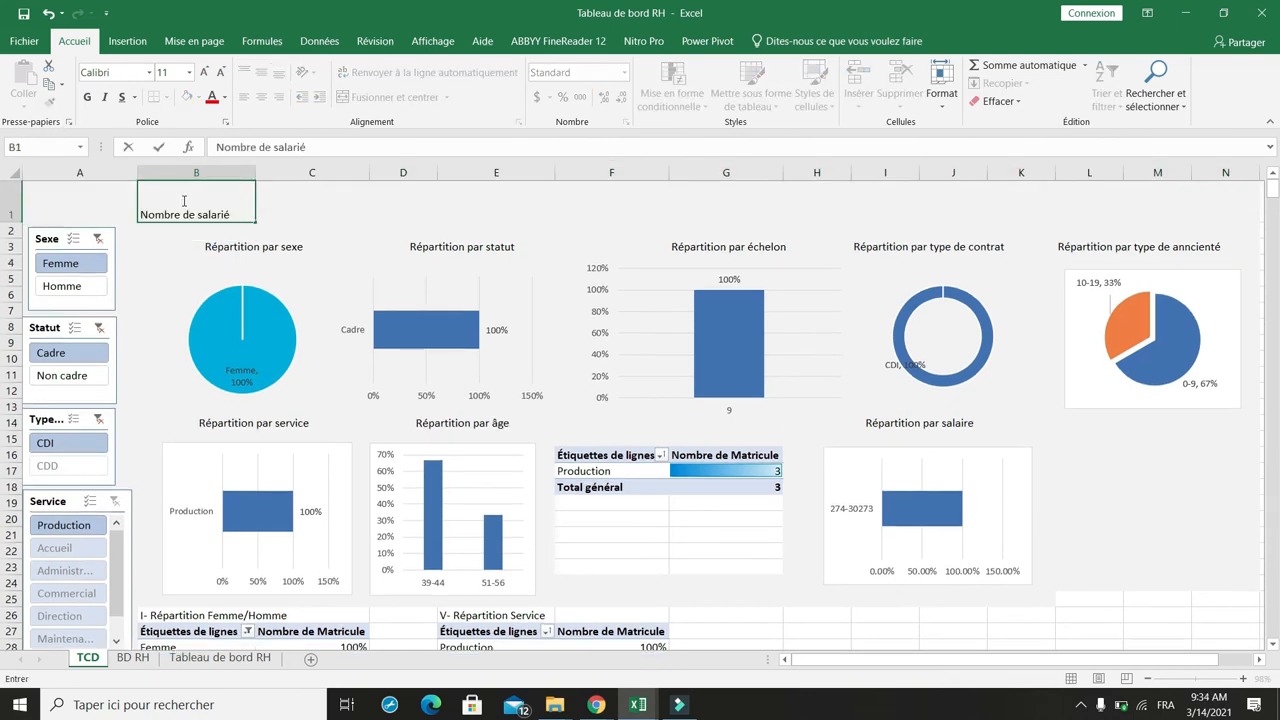
key("Return")
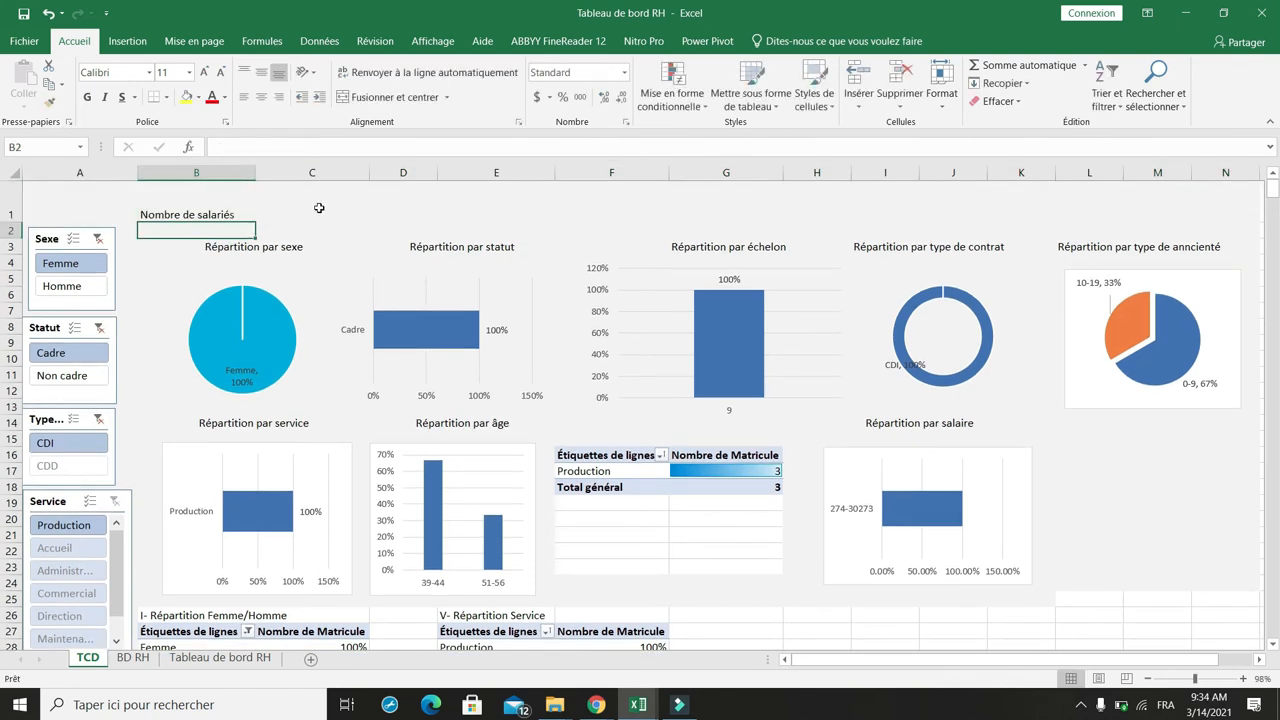
Step: Clear the filters on the Sexe, Statut and contract-type slicers
left_click(280, 206)
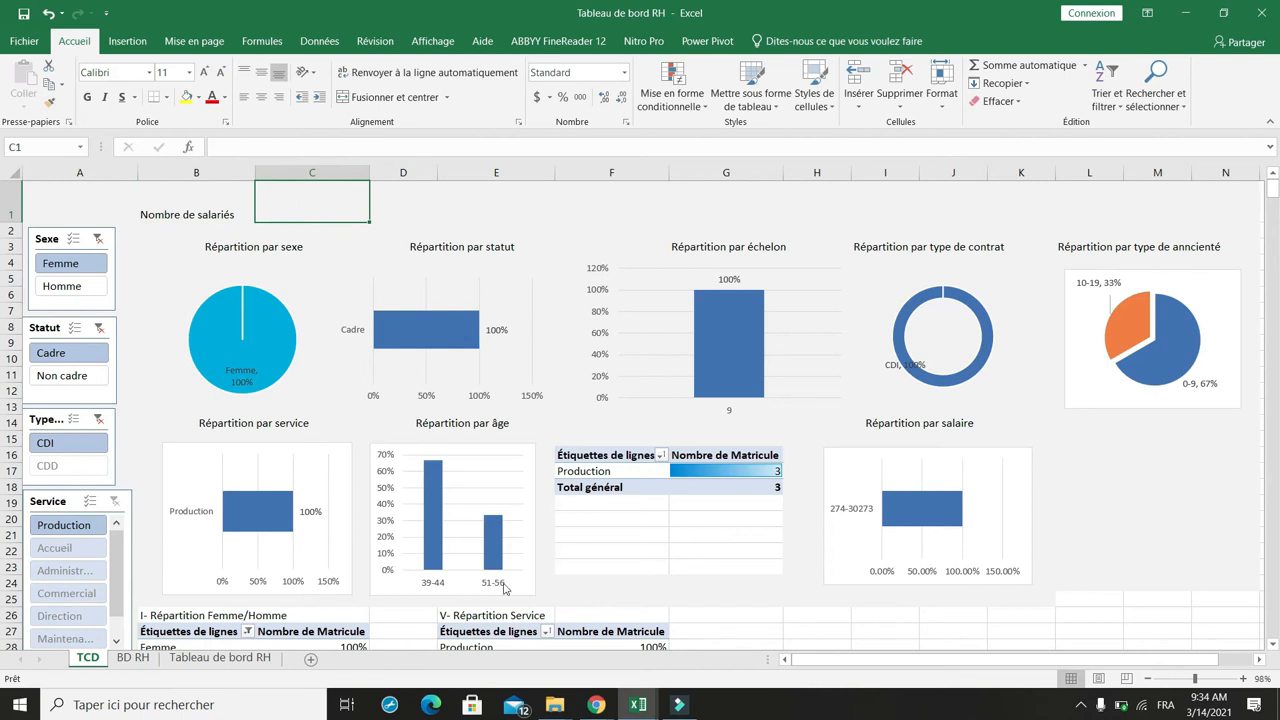
left_click(98, 238)
left_click(98, 327)
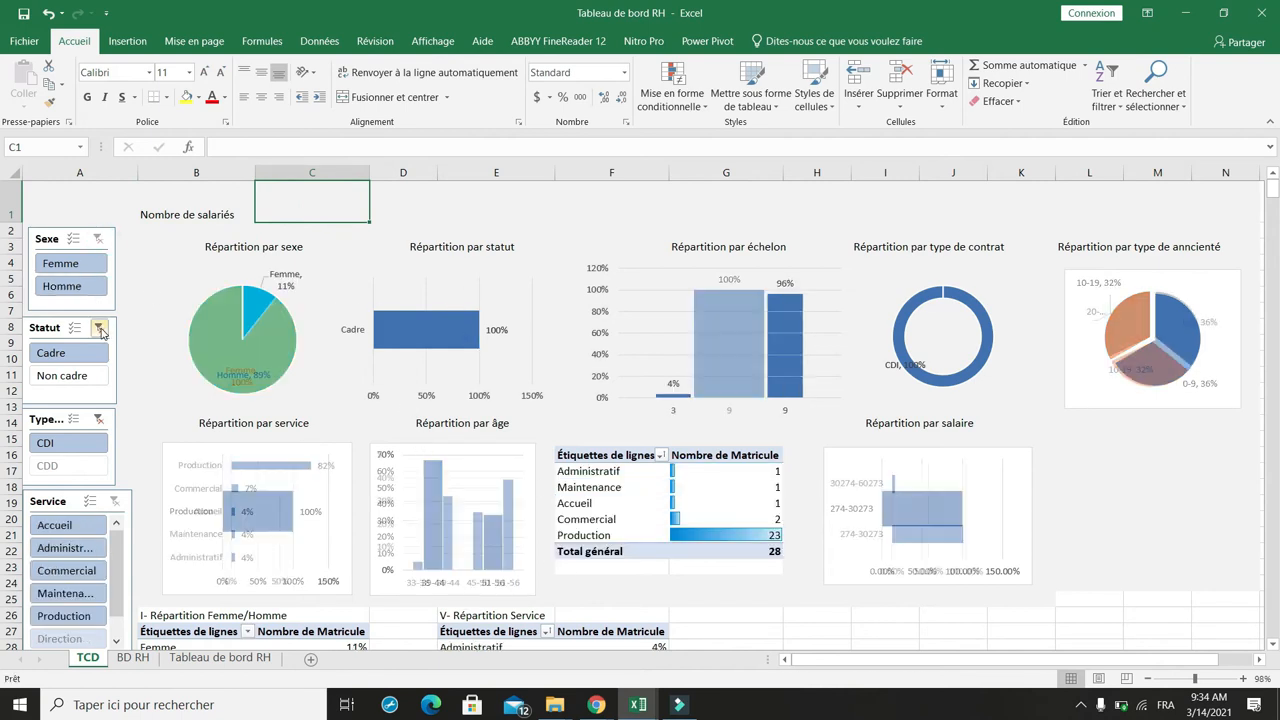
left_click(98, 418)
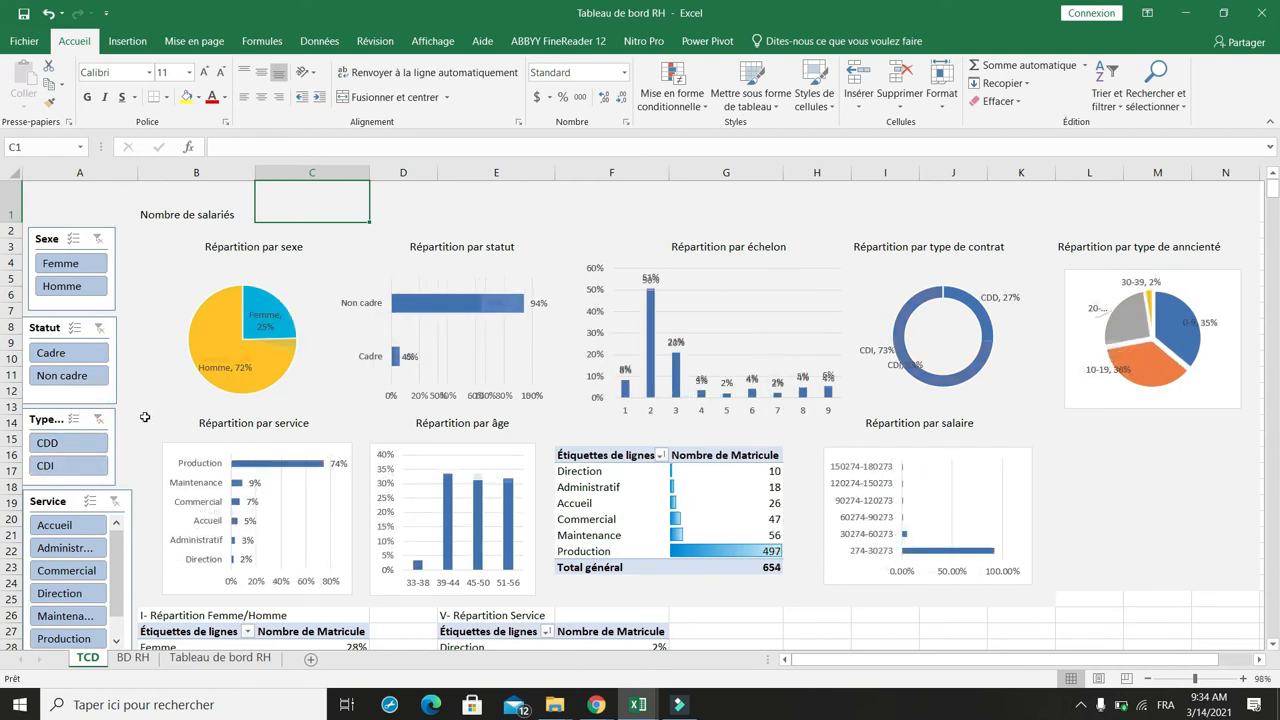
scroll(677, 399, "down", 3)
scroll(677, 399, "up", 1)
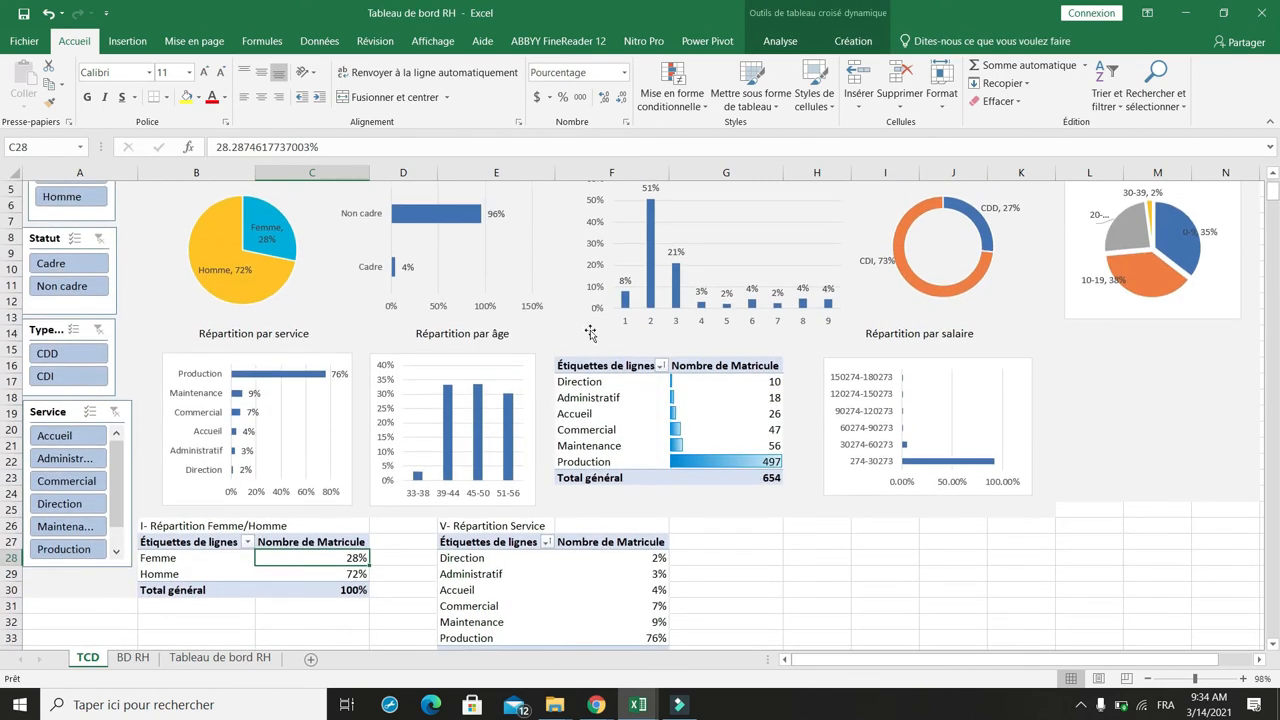
scroll(580, 330, "up", 1)
Step: Enter the employee count 654 in cell C1 next to the Nombre de salariés heading
left_click(271, 209)
key("Delete")
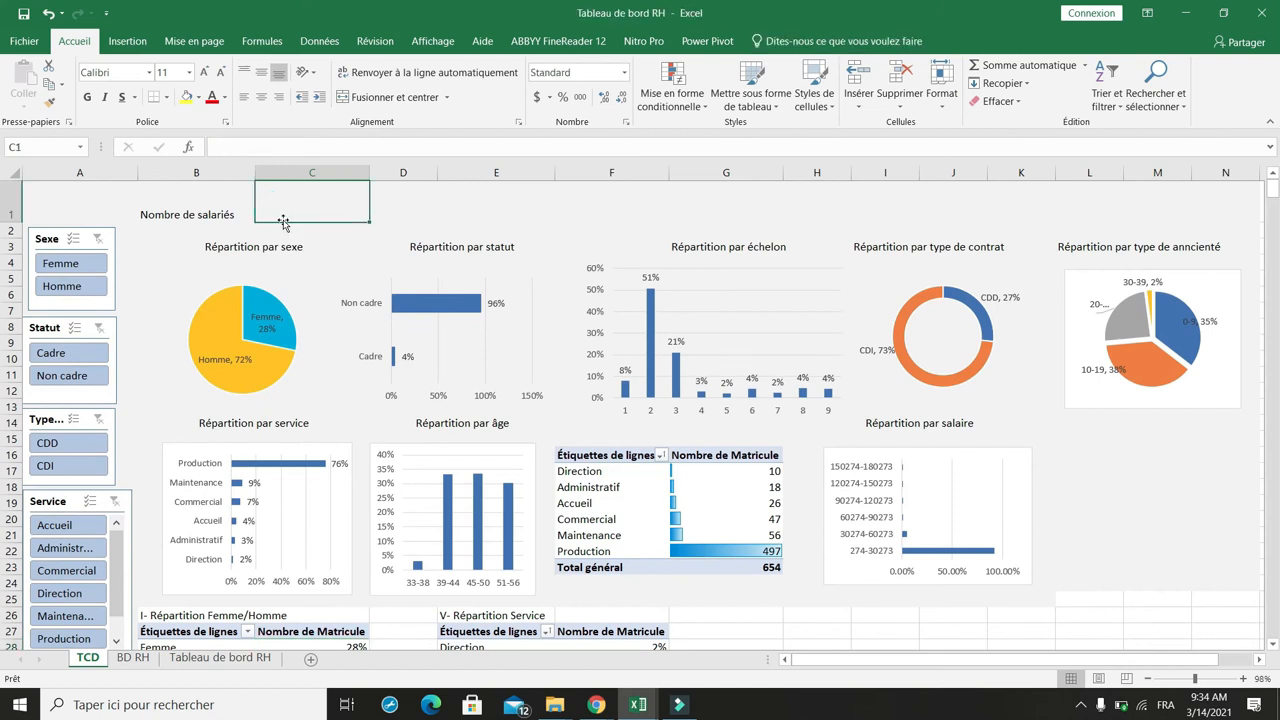
type("654")
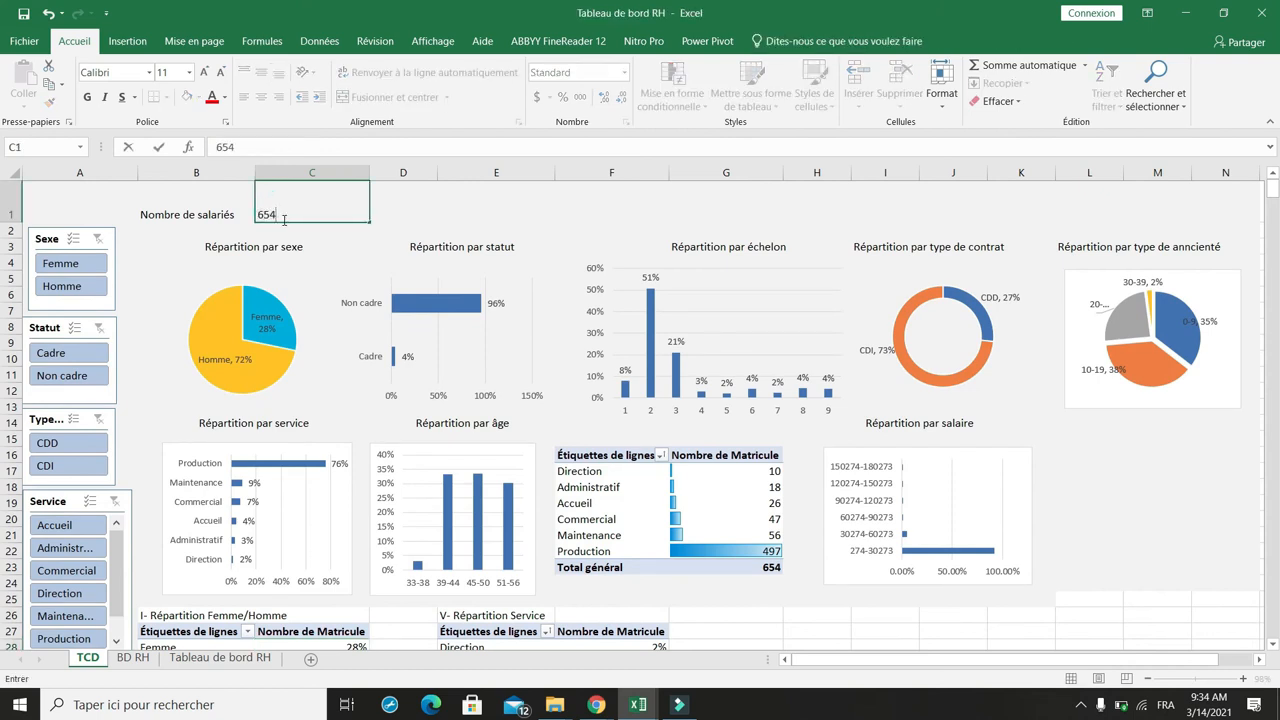
Step: Format the Nombre de salariés heading and its value in B1:C1 as bold with a grey fill
left_click(394, 210)
left_click_drag(230, 212, 347, 218)
left_click(87, 97)
left_click(260, 97)
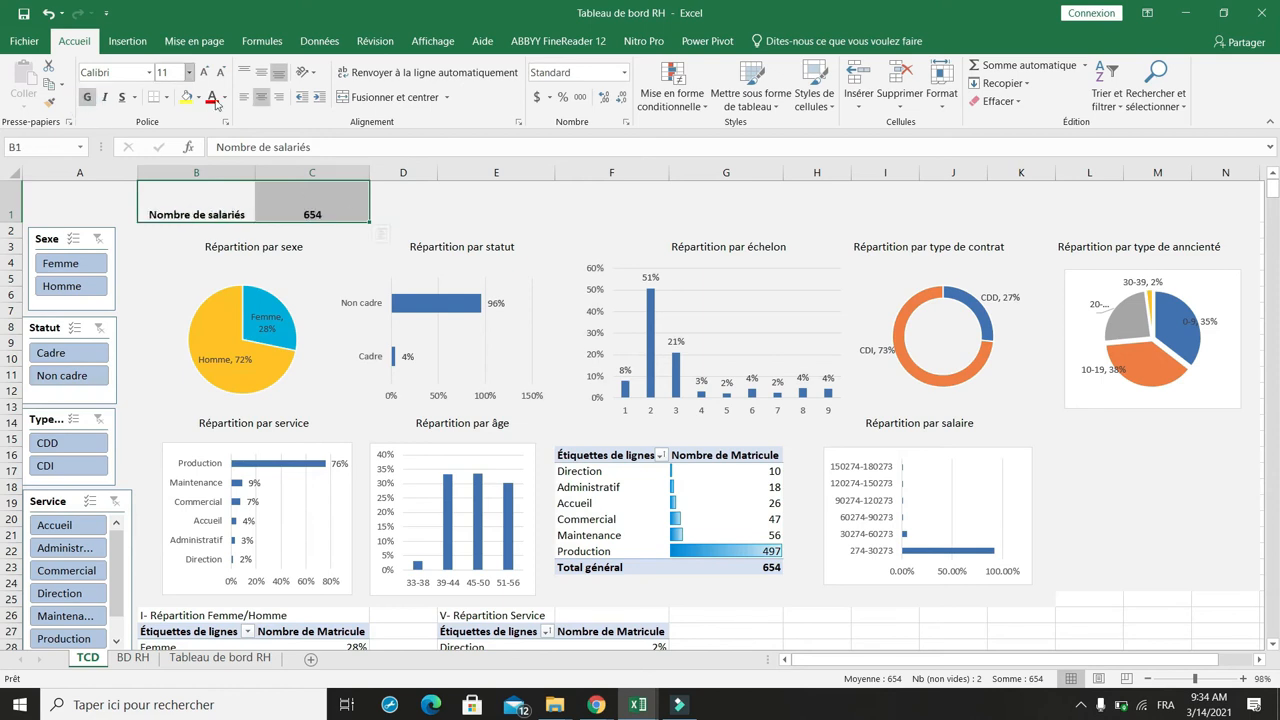
Step: Enter the heading Salaire moyen in cell E1
left_click(419, 213)
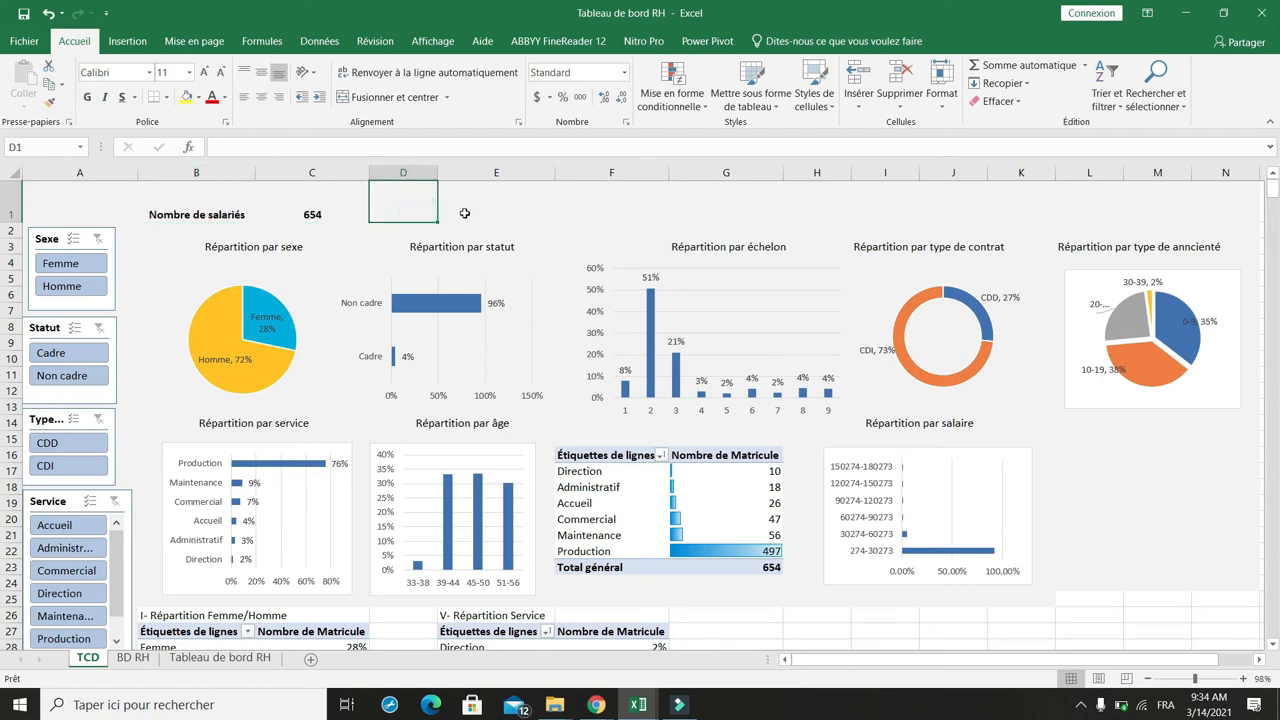
left_click(464, 213)
type("Salaire moyen")
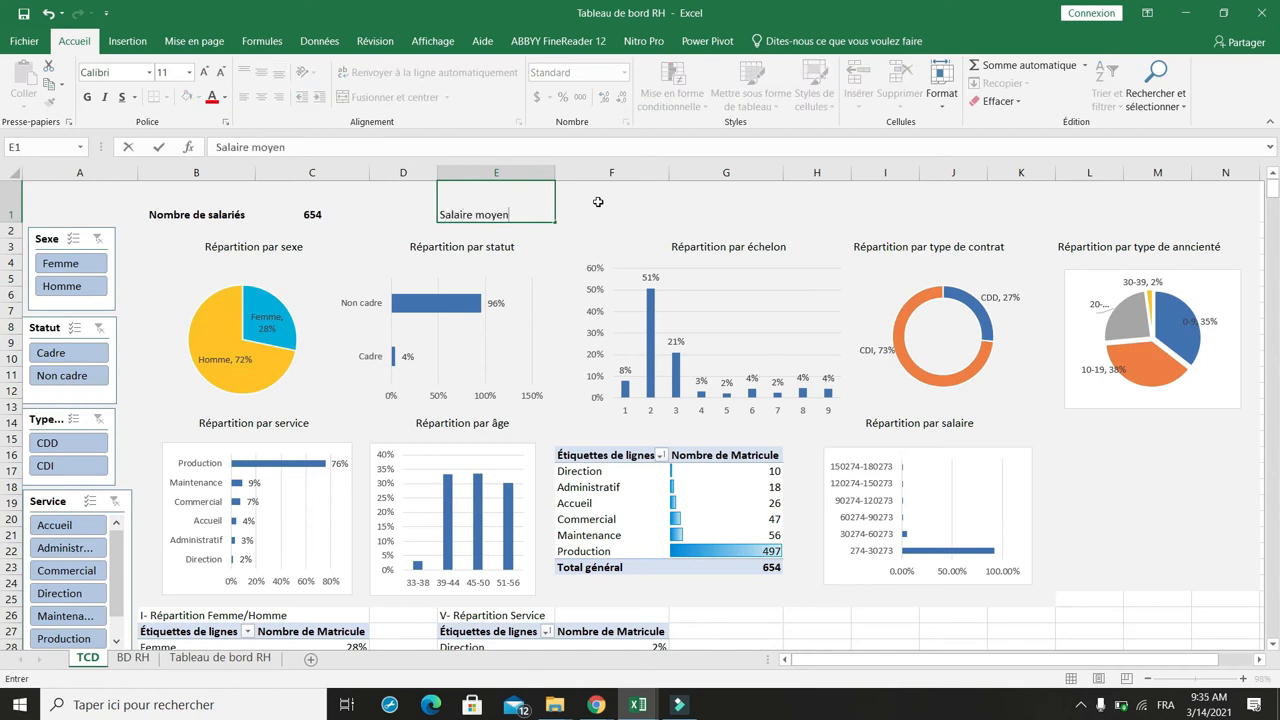
Step: Copy the Répartition par type de contrat pivot table and paste it below the salary pivot table at E67
left_click(597, 202)
scroll(577, 445, "down", 12)
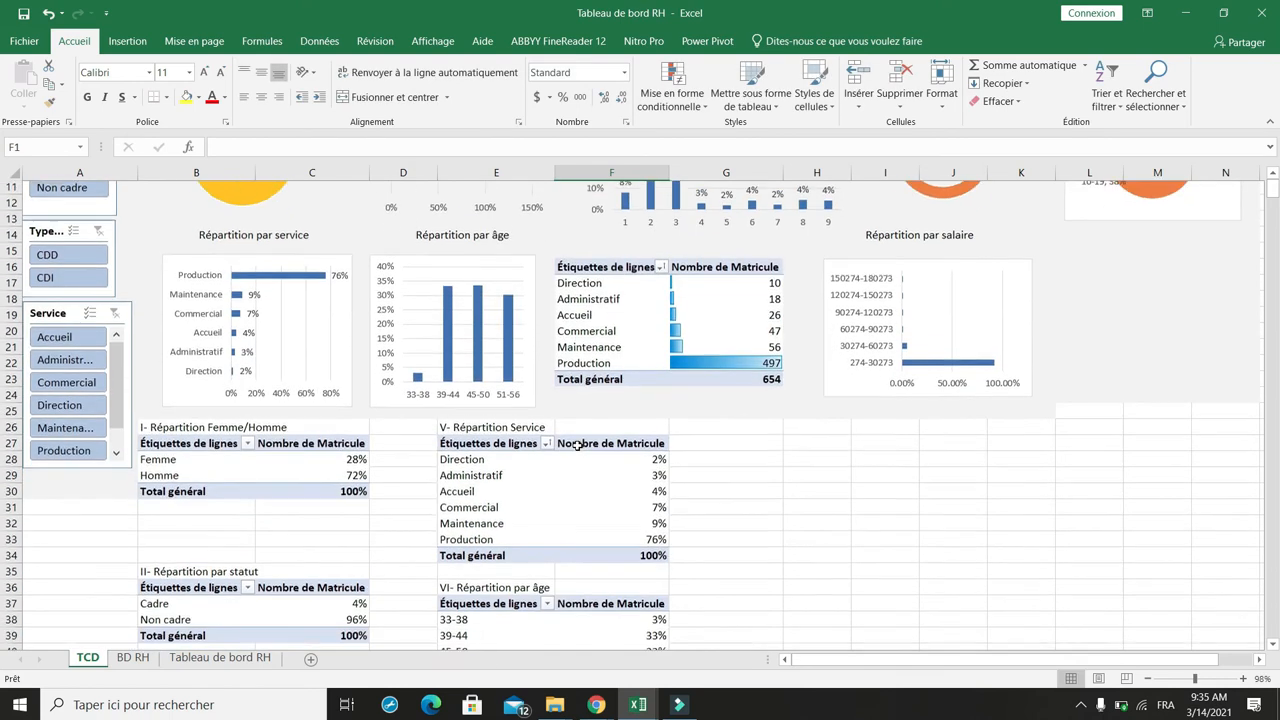
scroll(577, 445, "down", 6)
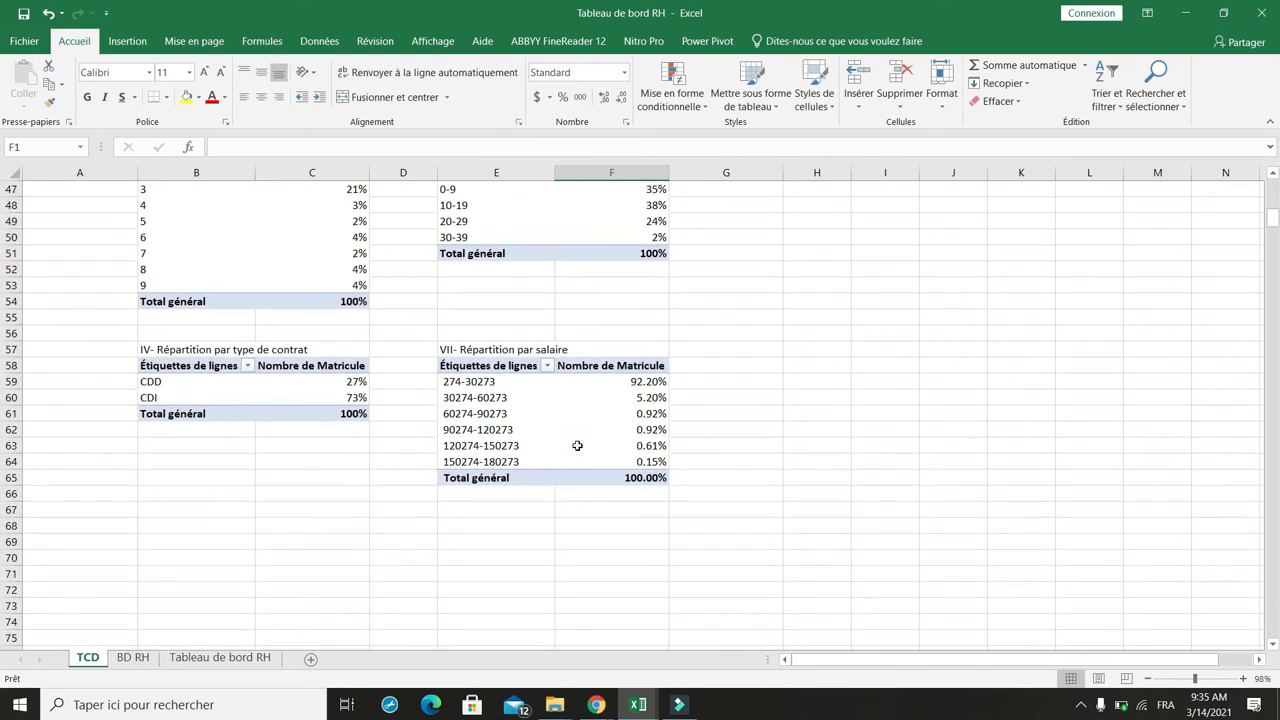
left_click(490, 396)
left_click_drag(160, 221, 296, 282)
key("ctrl+c")
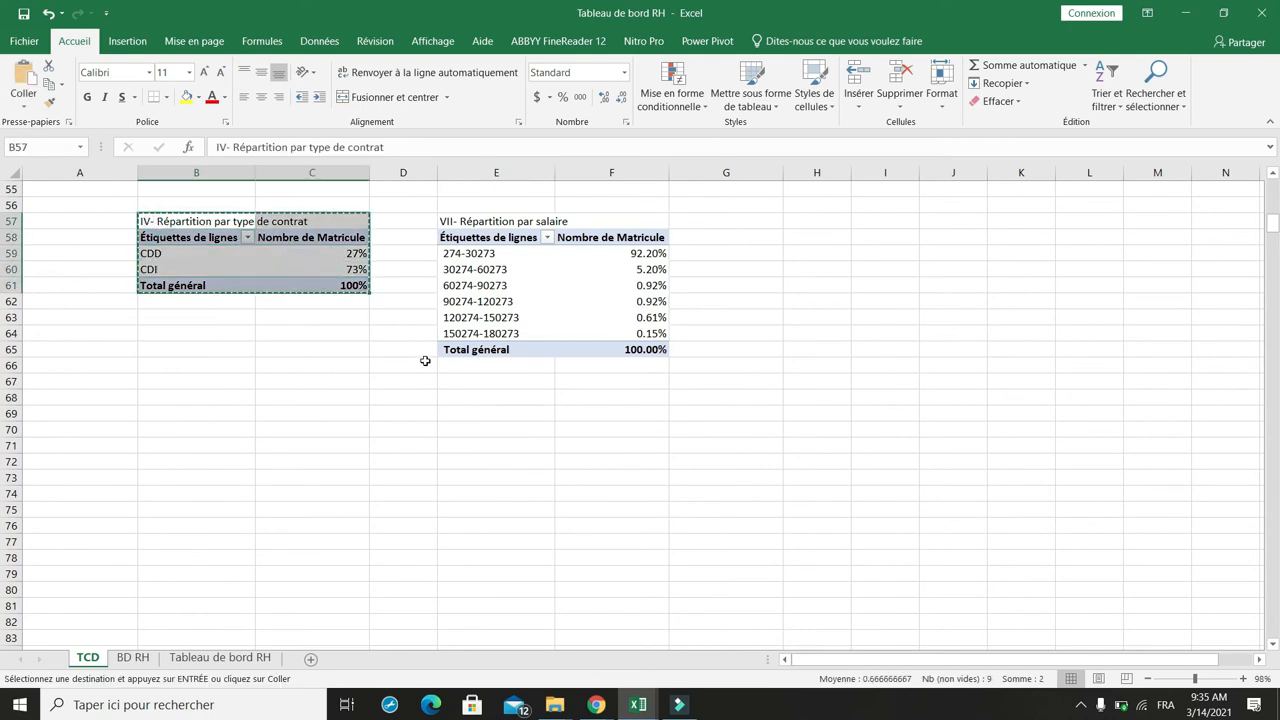
left_click(466, 381)
key("ctrl+v")
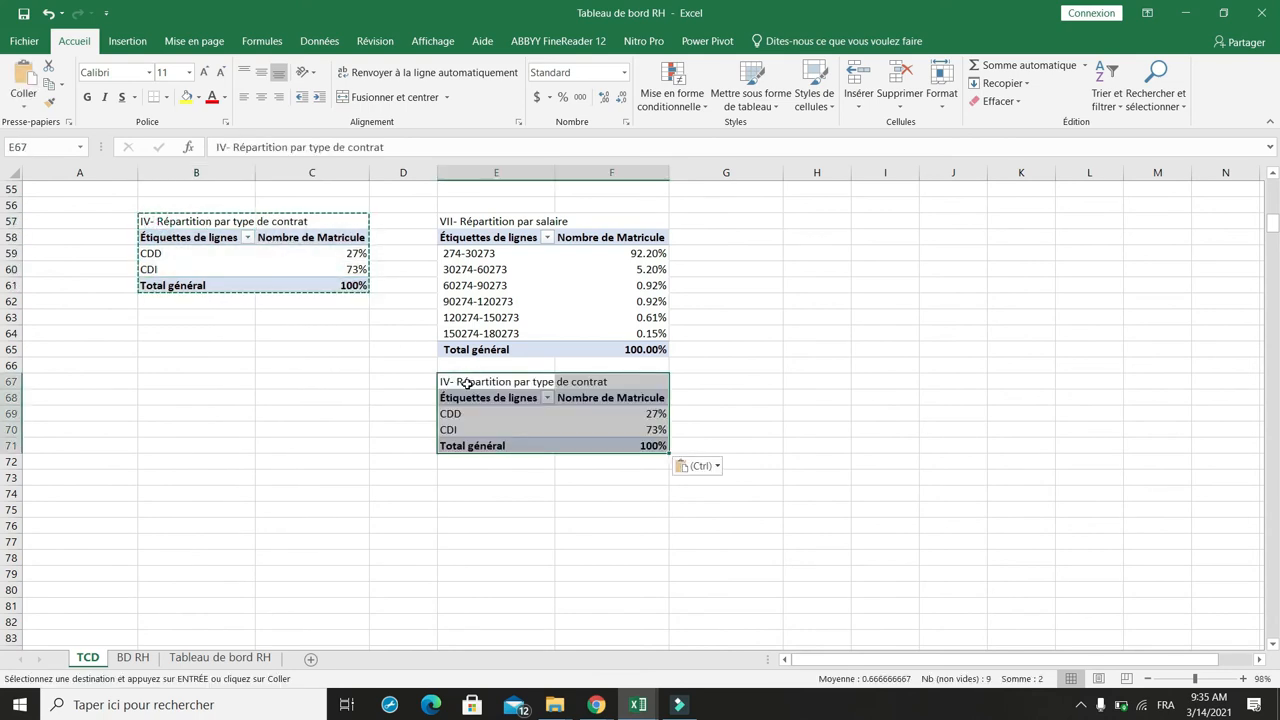
key("Escape")
Step: In the copied pivot table, remove Type de contrat and Nombre de Matricule and add Salaire to the values
left_click(475, 421)
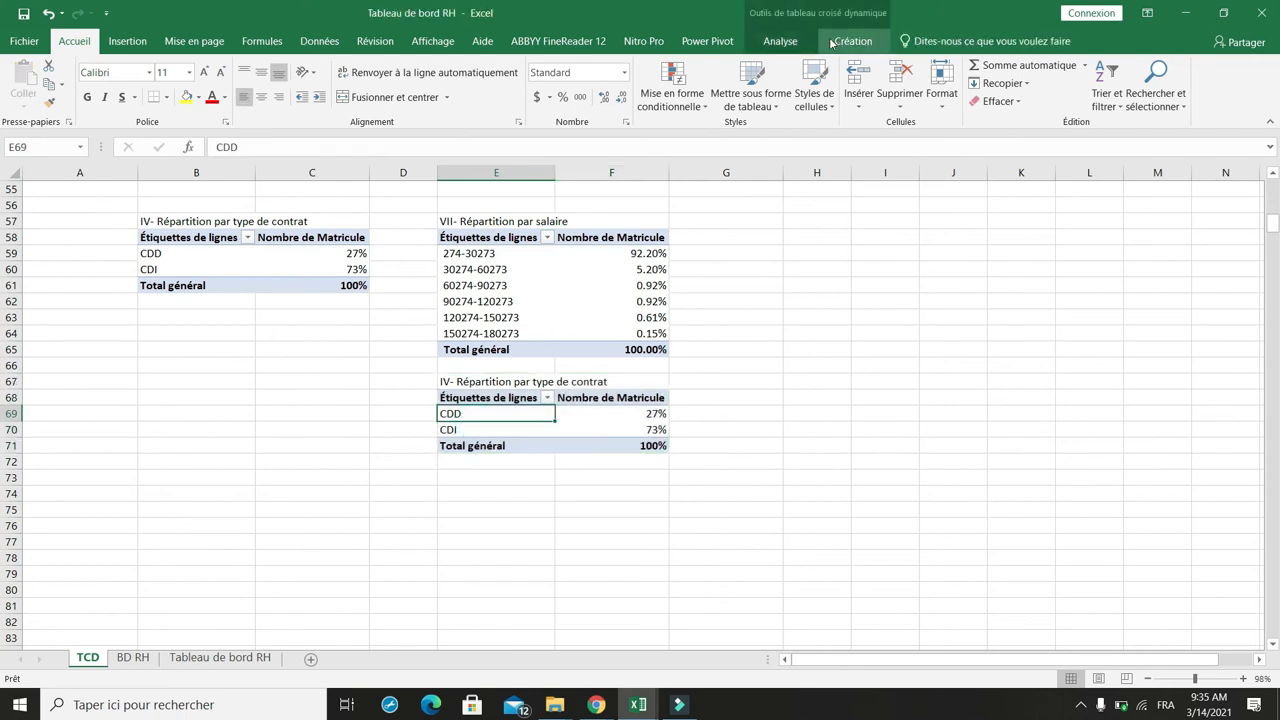
left_click(780, 41)
left_click(1175, 66)
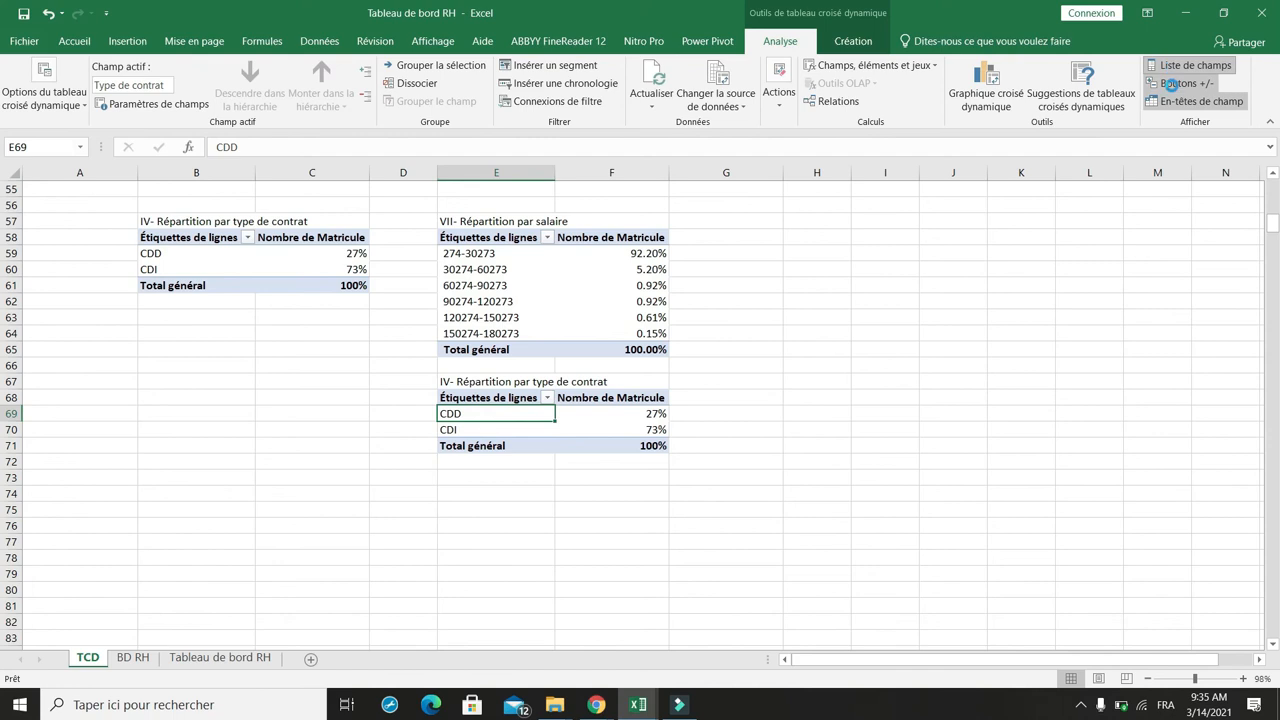
left_click(1021, 367)
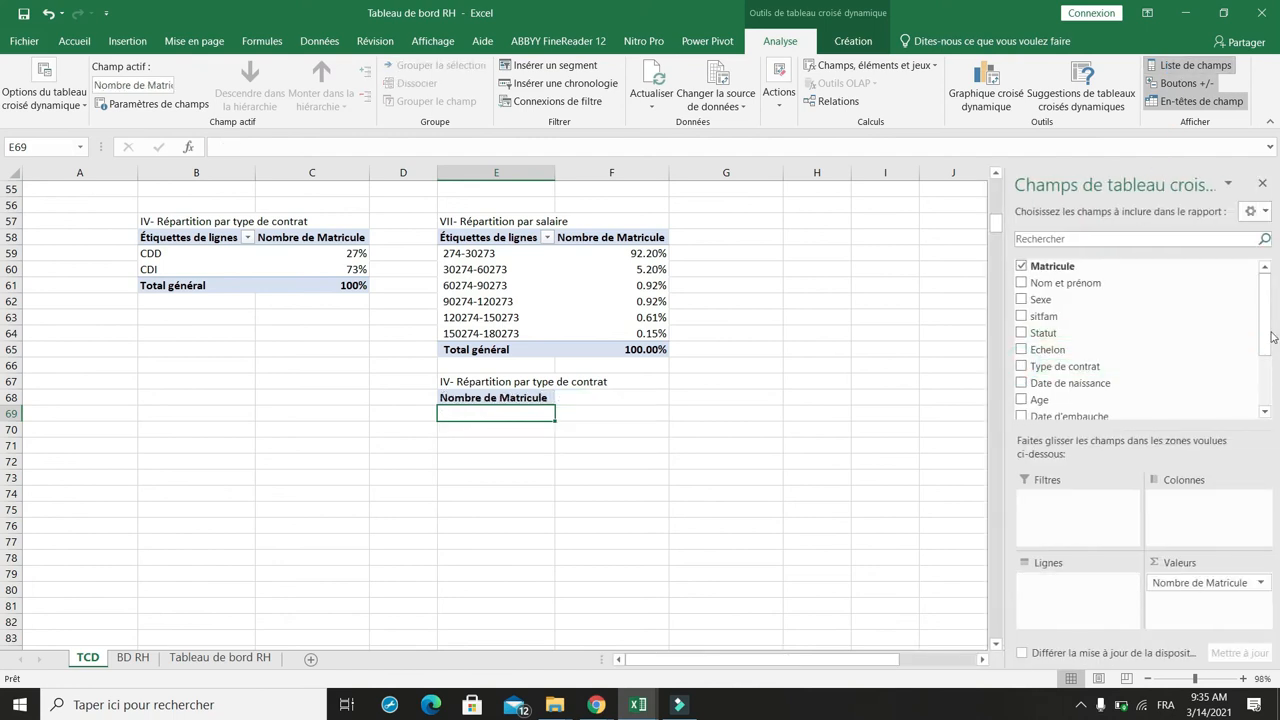
scroll(1040, 385, "down", 2)
left_click_drag(1050, 400, 1204, 608)
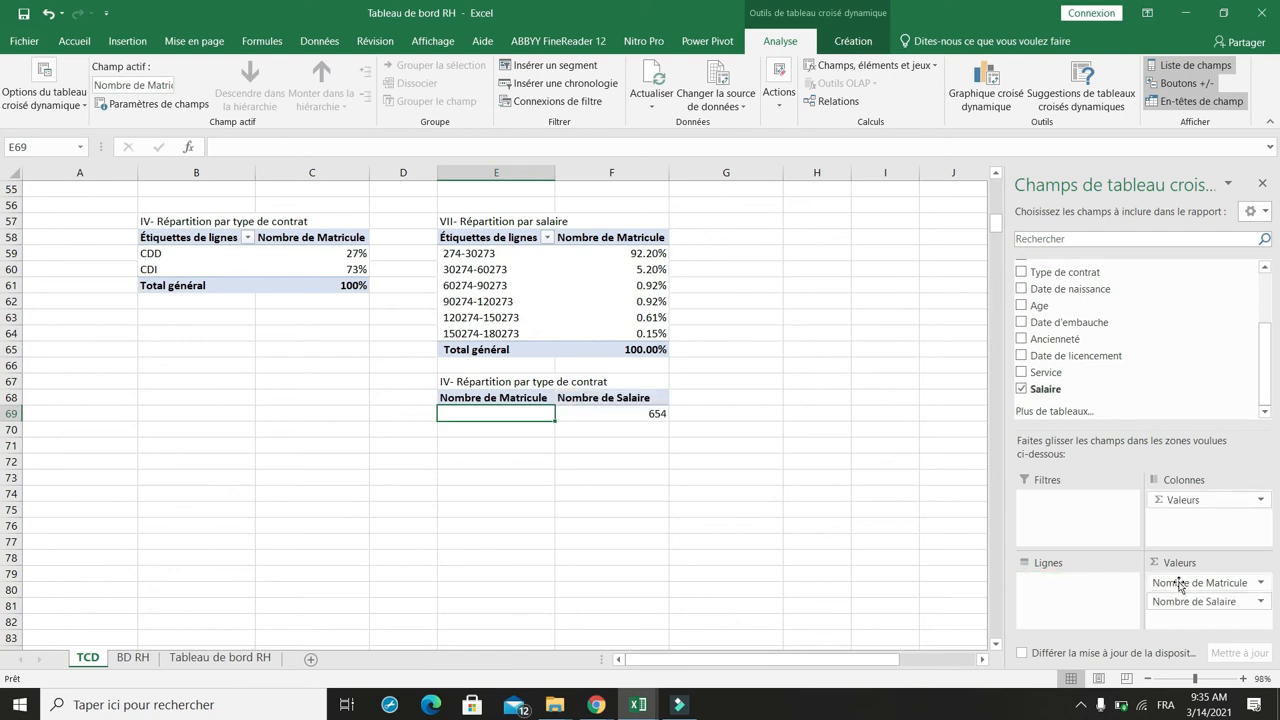
left_click(1180, 585)
left_click(1095, 543)
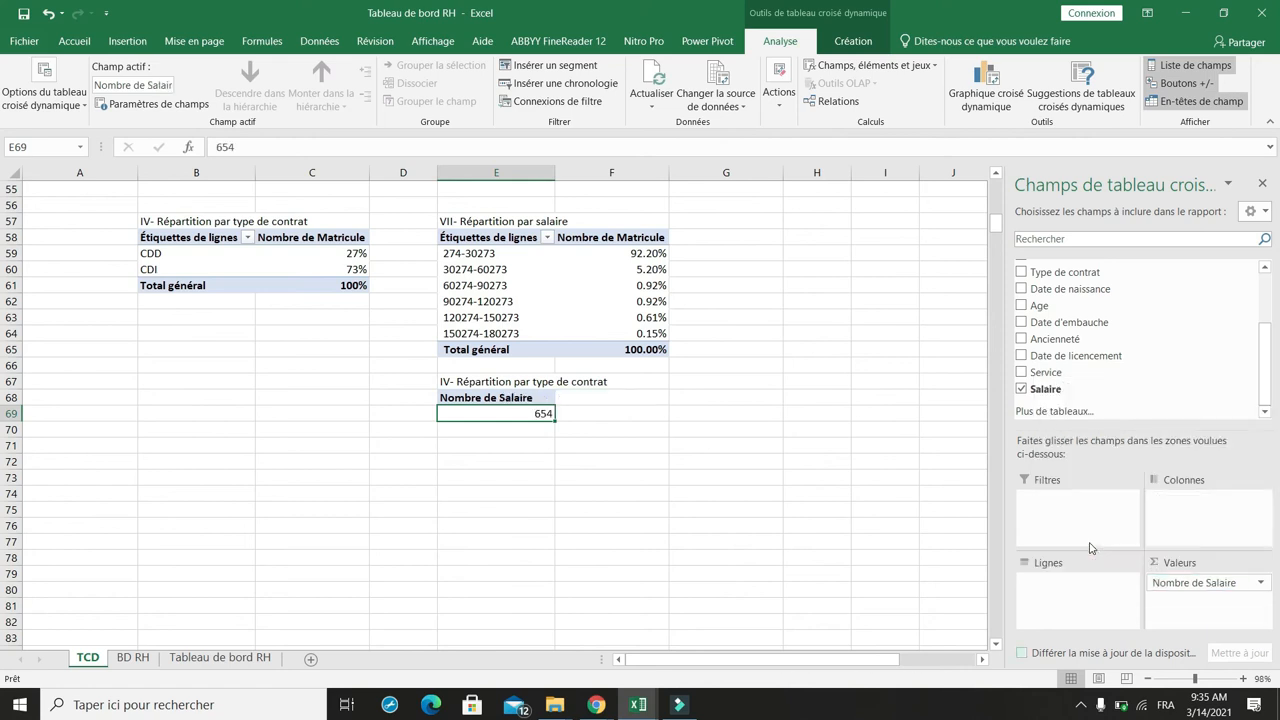
Step: Change the Salaire value field to summarise by Moyenne
left_click(1168, 582)
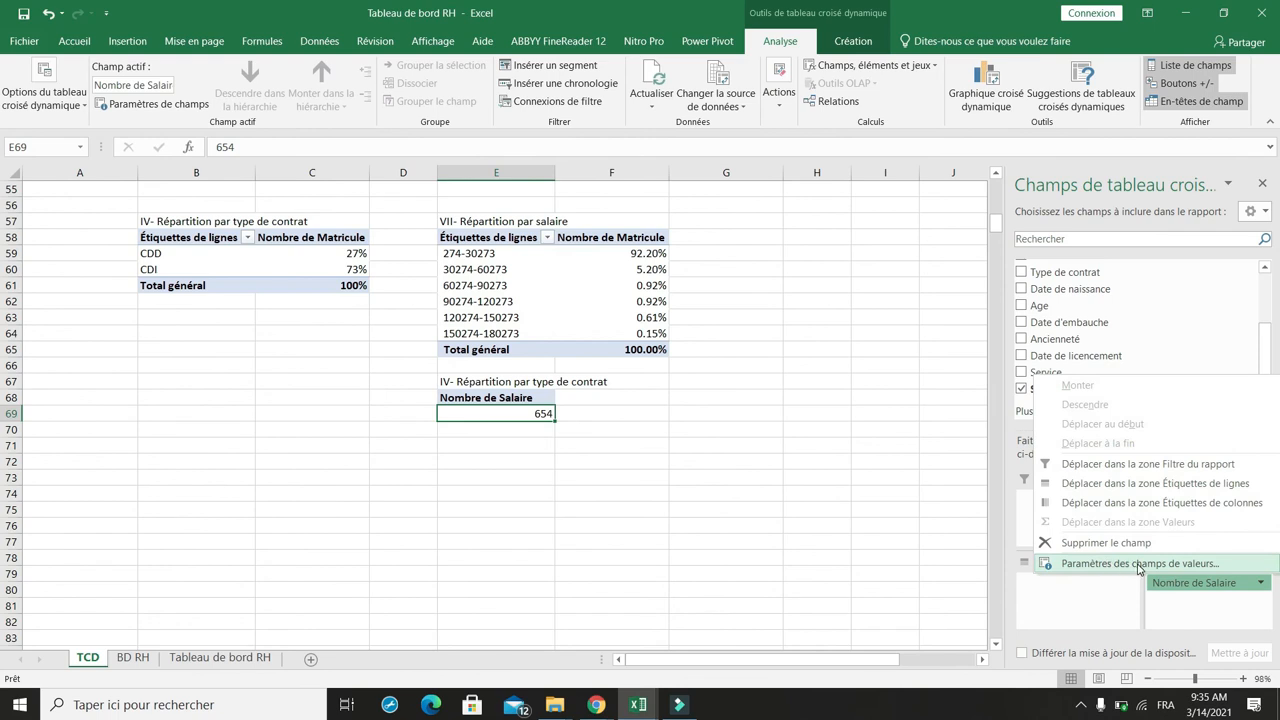
left_click(1163, 566)
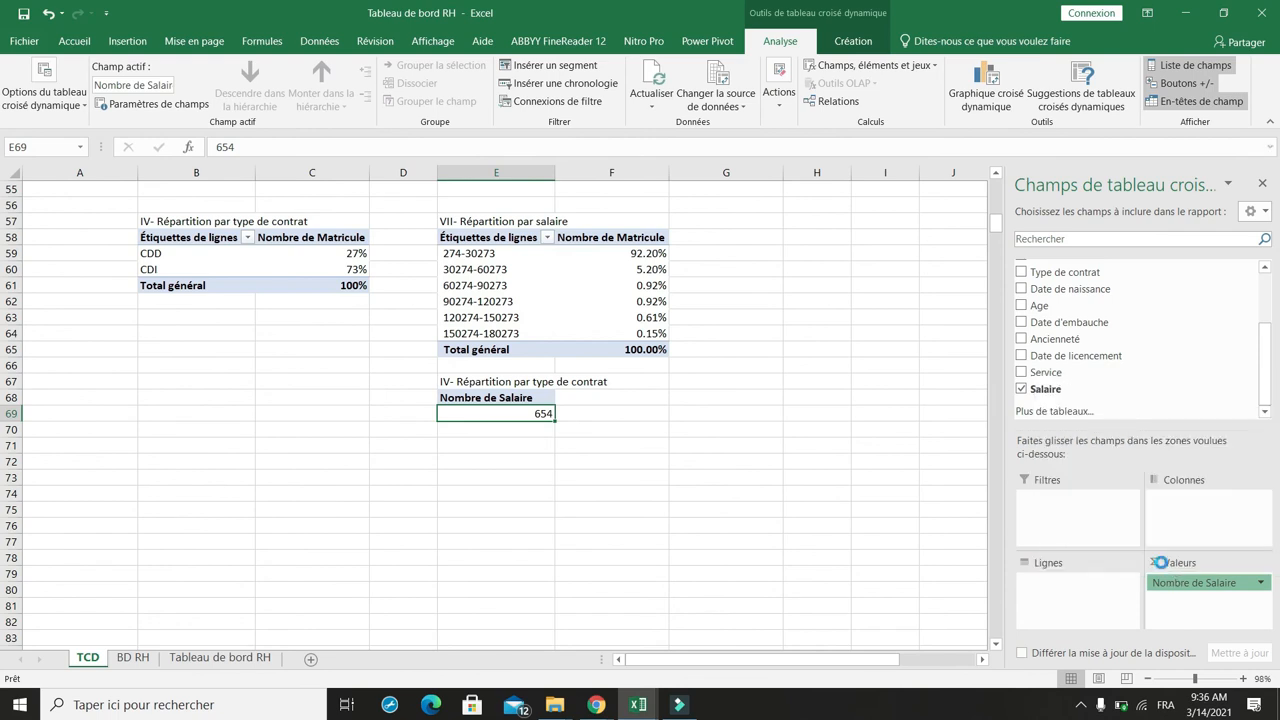
left_click(705, 398)
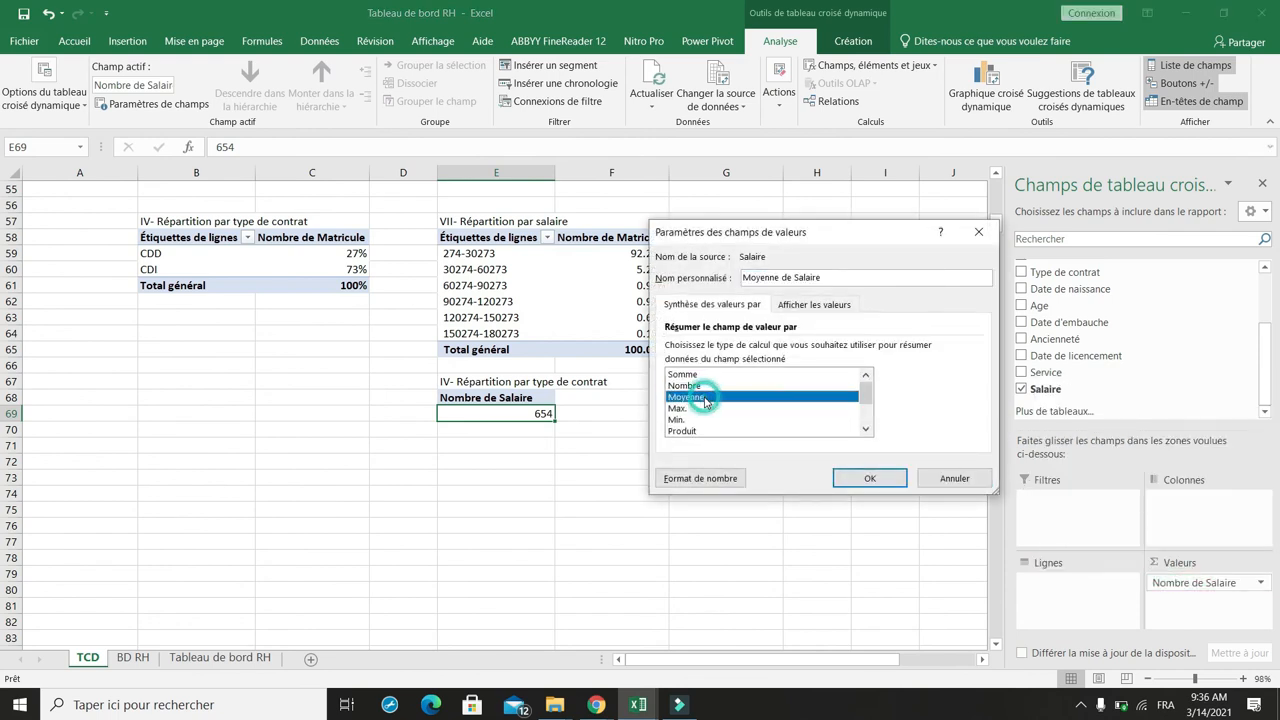
left_click(856, 481)
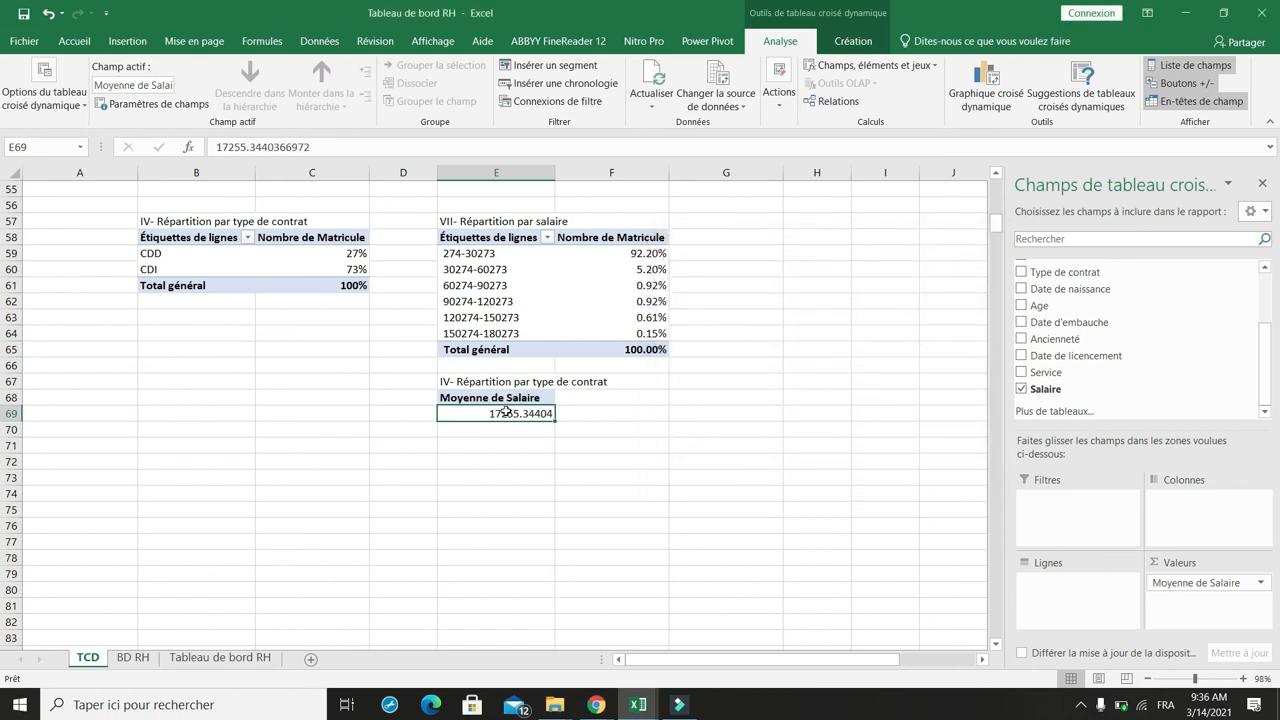
Step: Copy the average salary value and paste it into cell F1 beside Salaire moyen
key("ctrl+c")
scroll(621, 313, "up", 18)
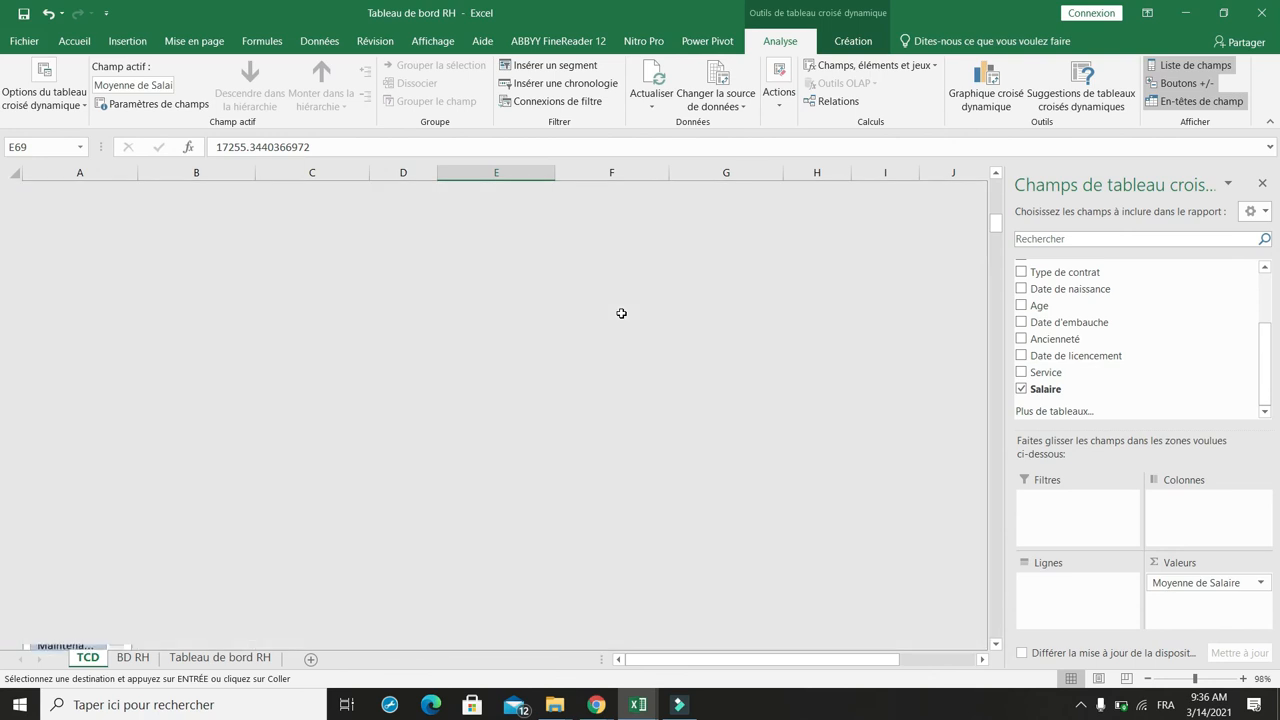
left_click(605, 214)
key("ctrl+v")
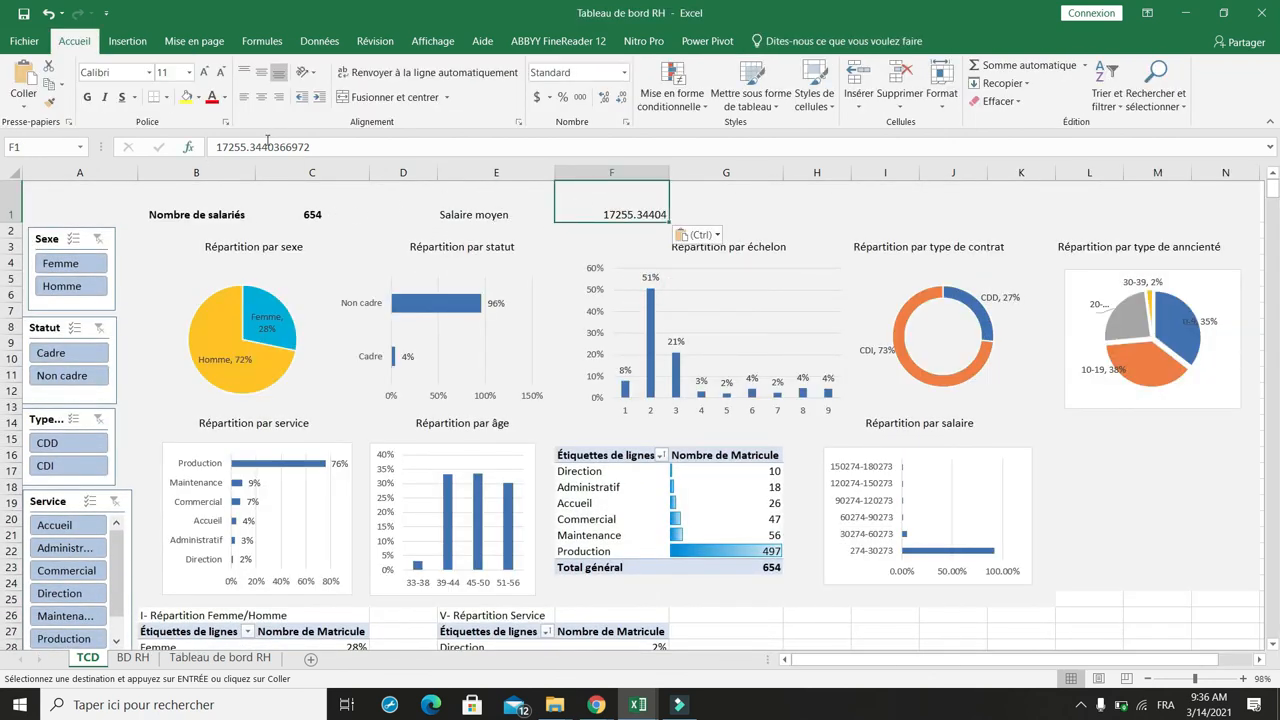
Step: Cut the average salary in F1 to 17255 and make E1:F1 bold with a grey fill
left_click_drag(247, 147, 548, 151)
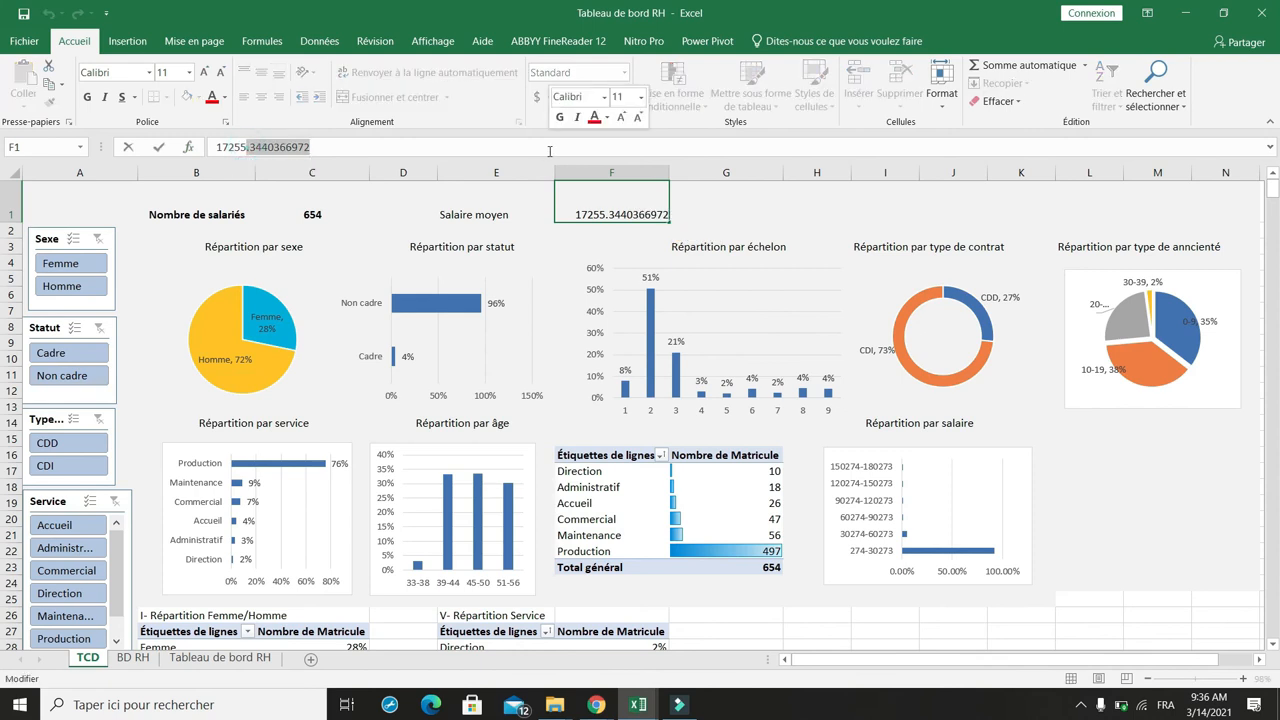
key("BackSpace")
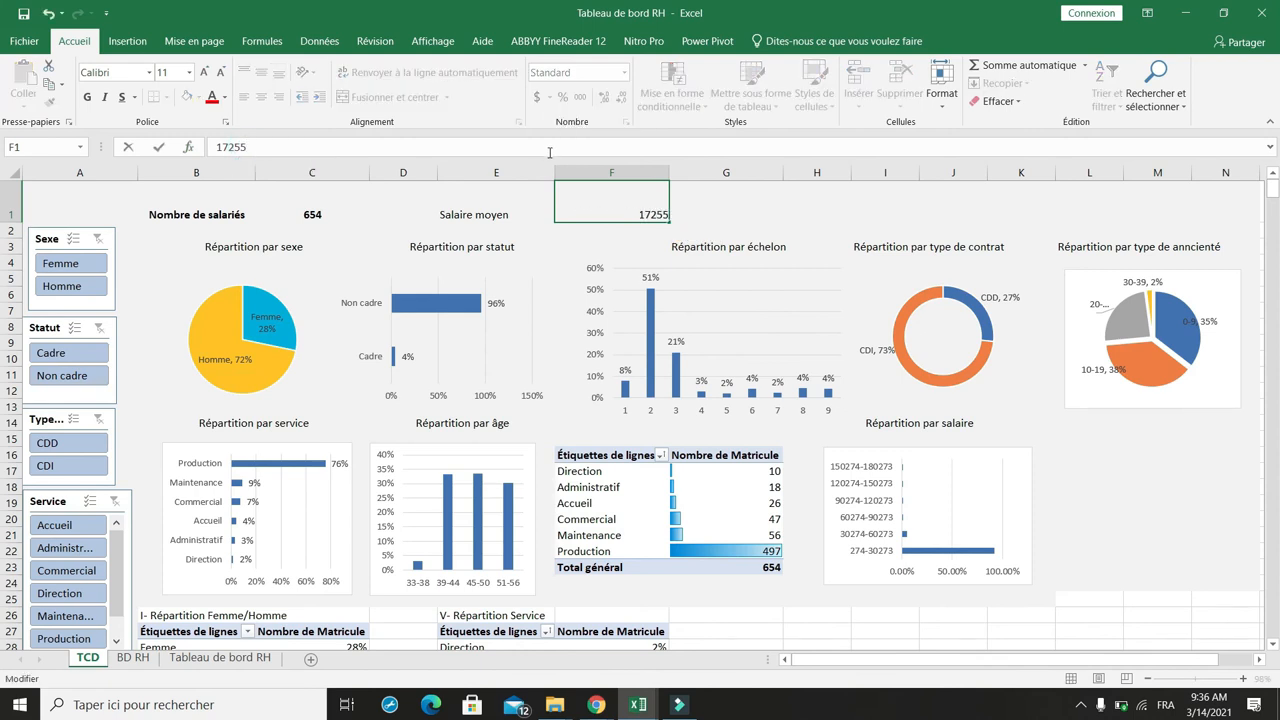
left_click(232, 147)
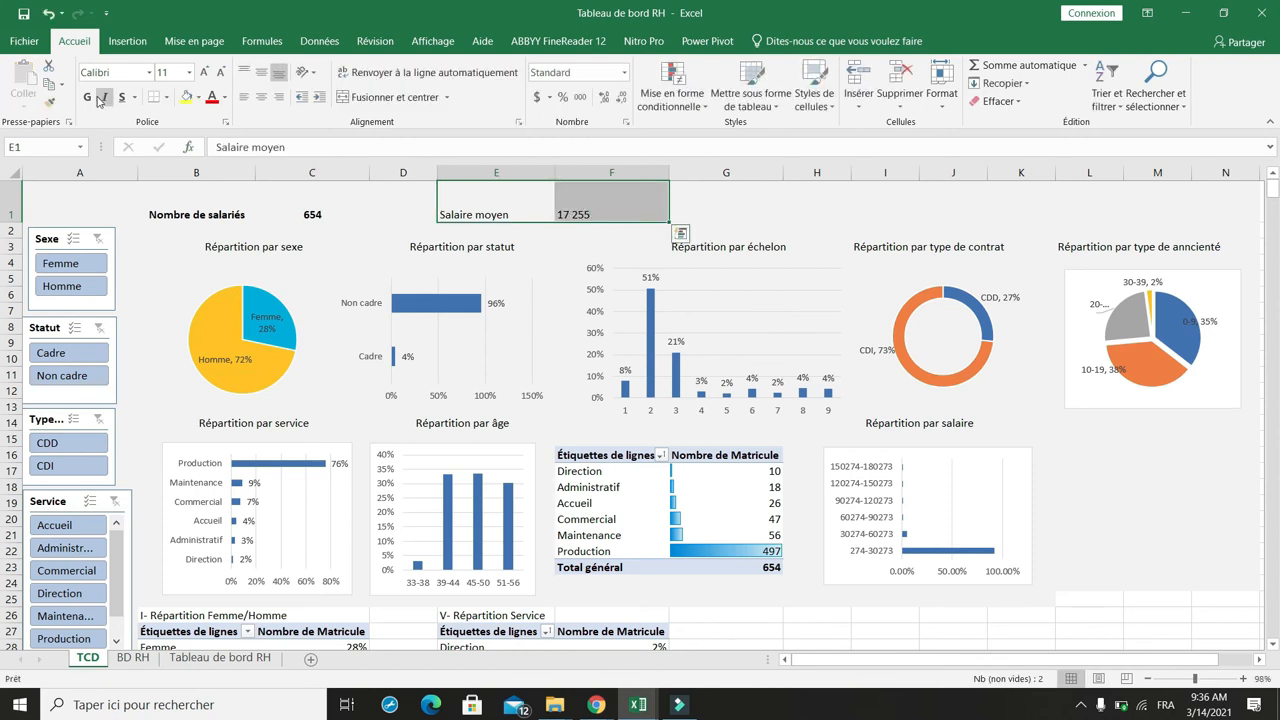
left_click(87, 97)
left_click(261, 97)
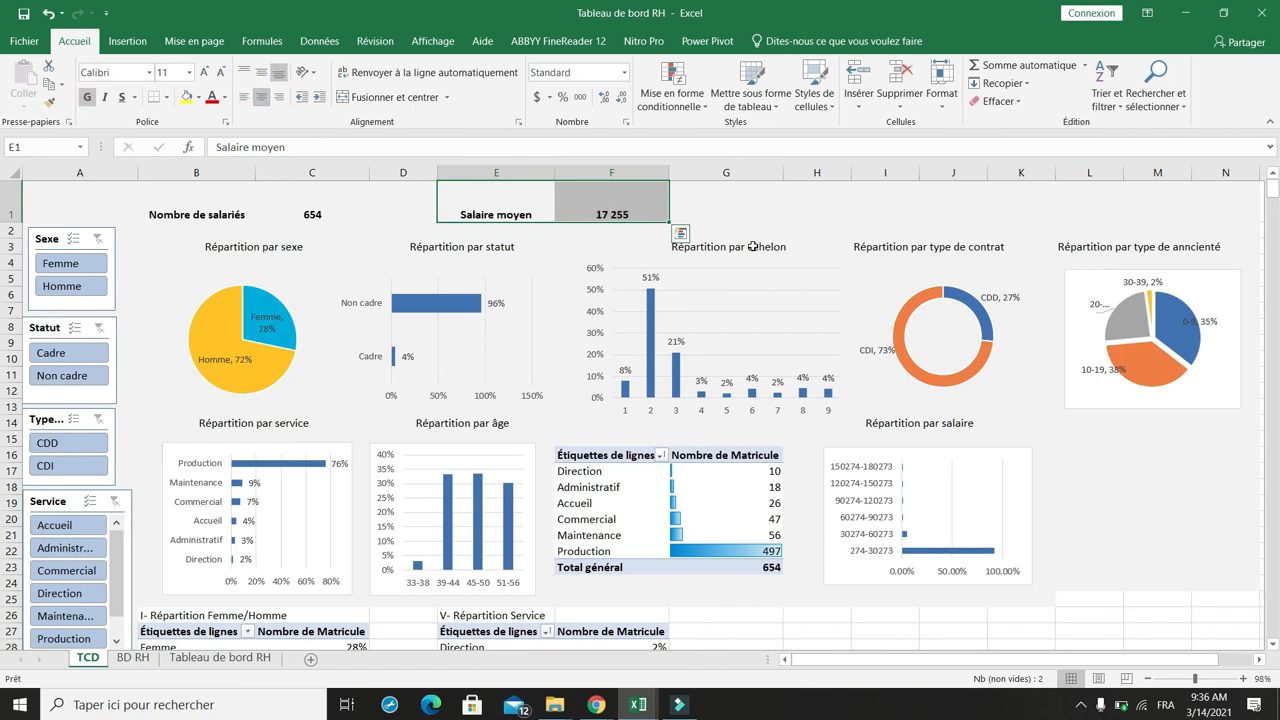
Step: Draw an oval shape next to the employee count and give it the text 654
left_click(725, 193)
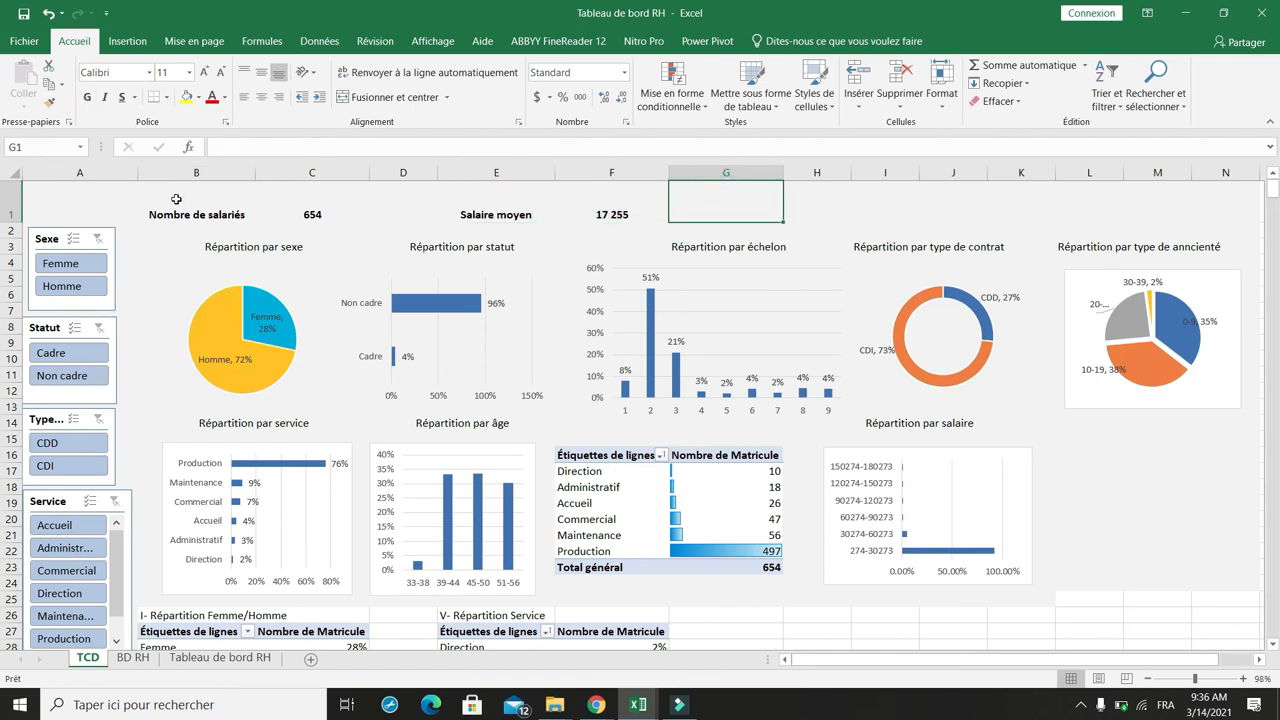
left_click_drag(176, 205, 340, 208)
left_click(235, 230)
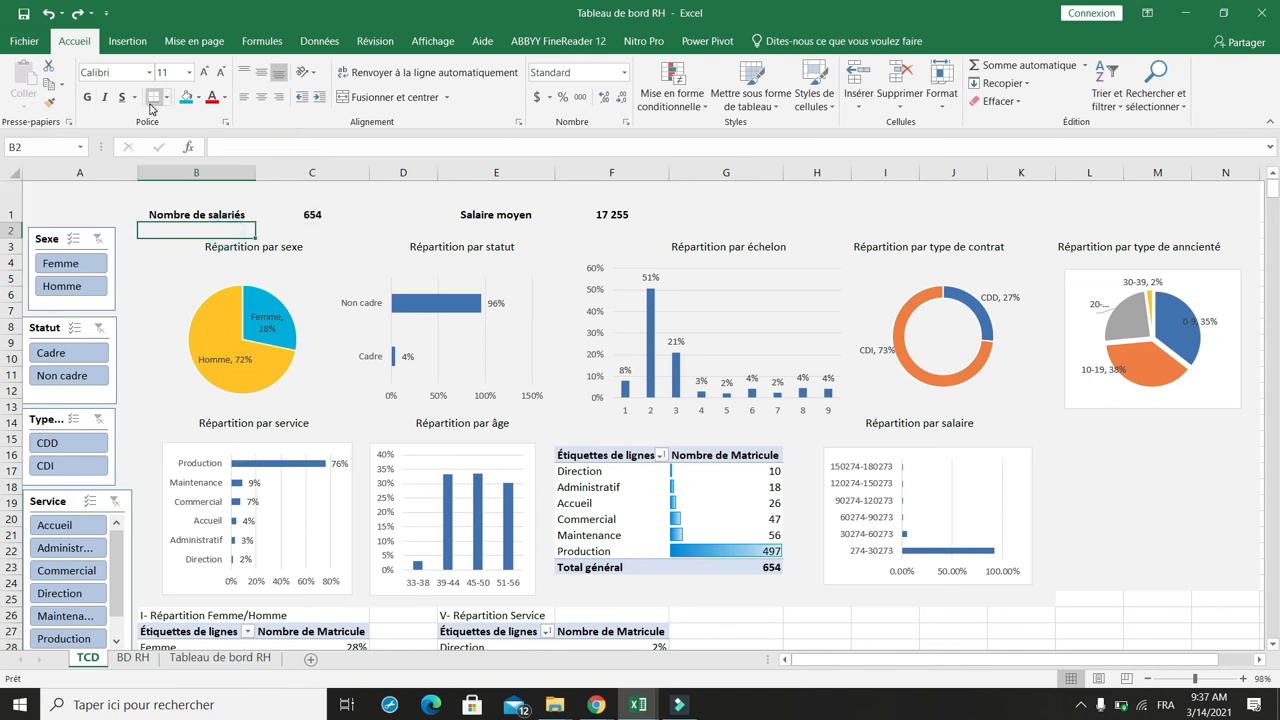
left_click(127, 41)
left_click(291, 65)
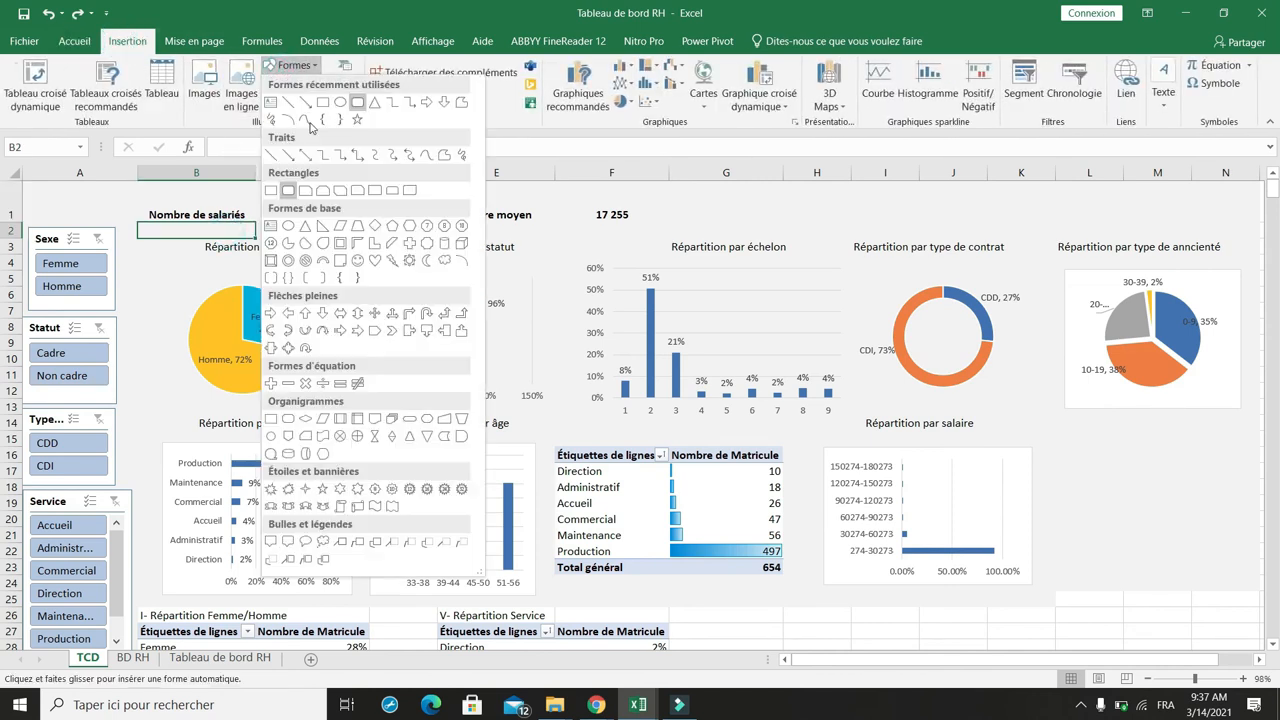
left_click(340, 104)
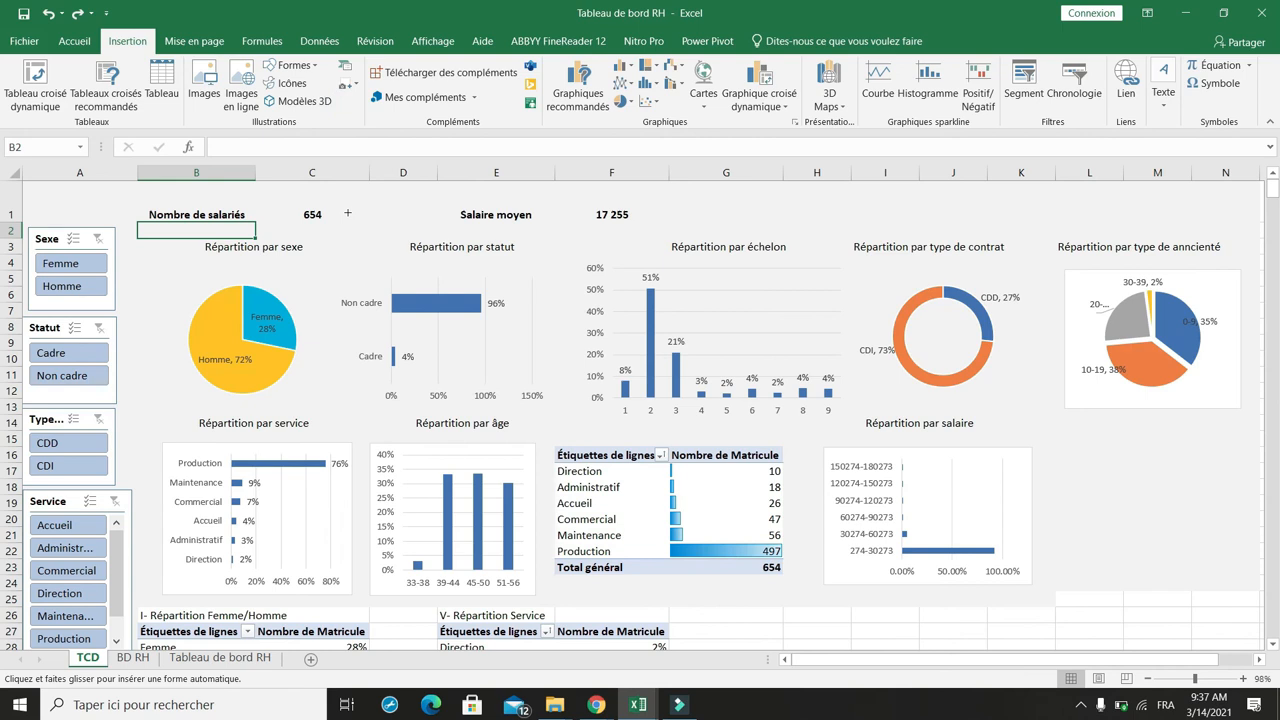
left_click_drag(331, 188, 415, 237)
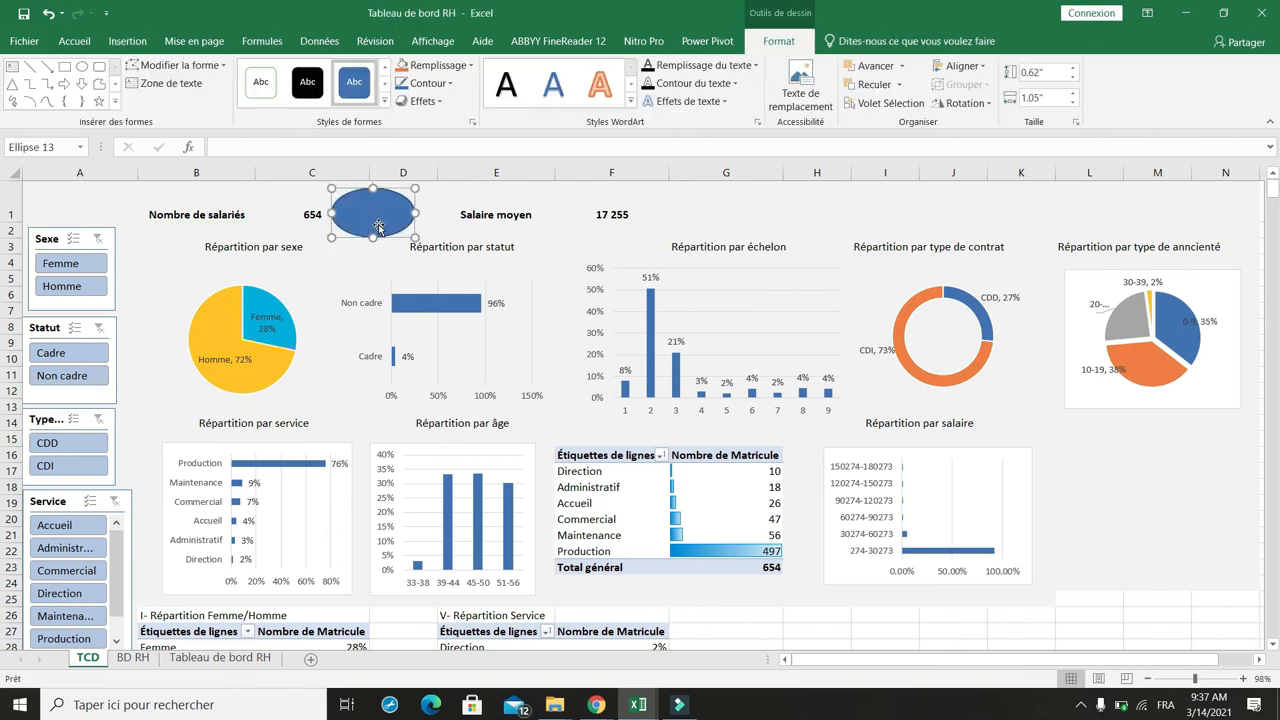
right_click(379, 228)
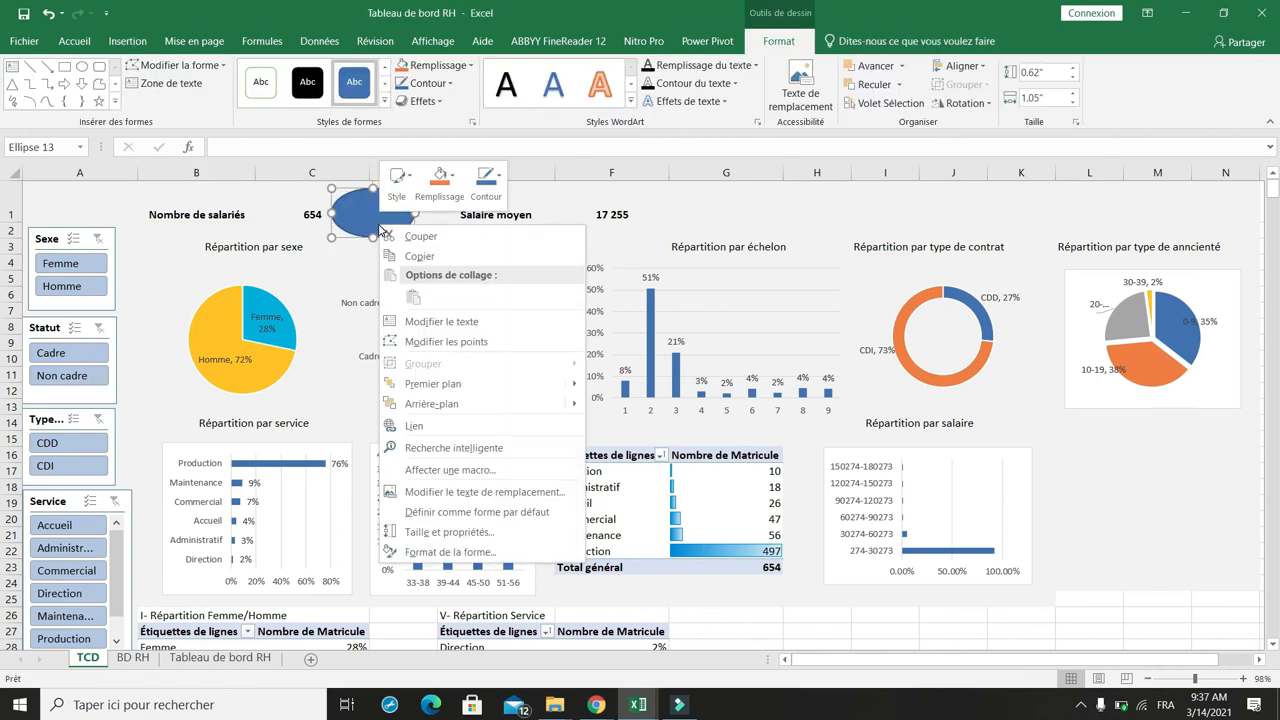
left_click(440, 321)
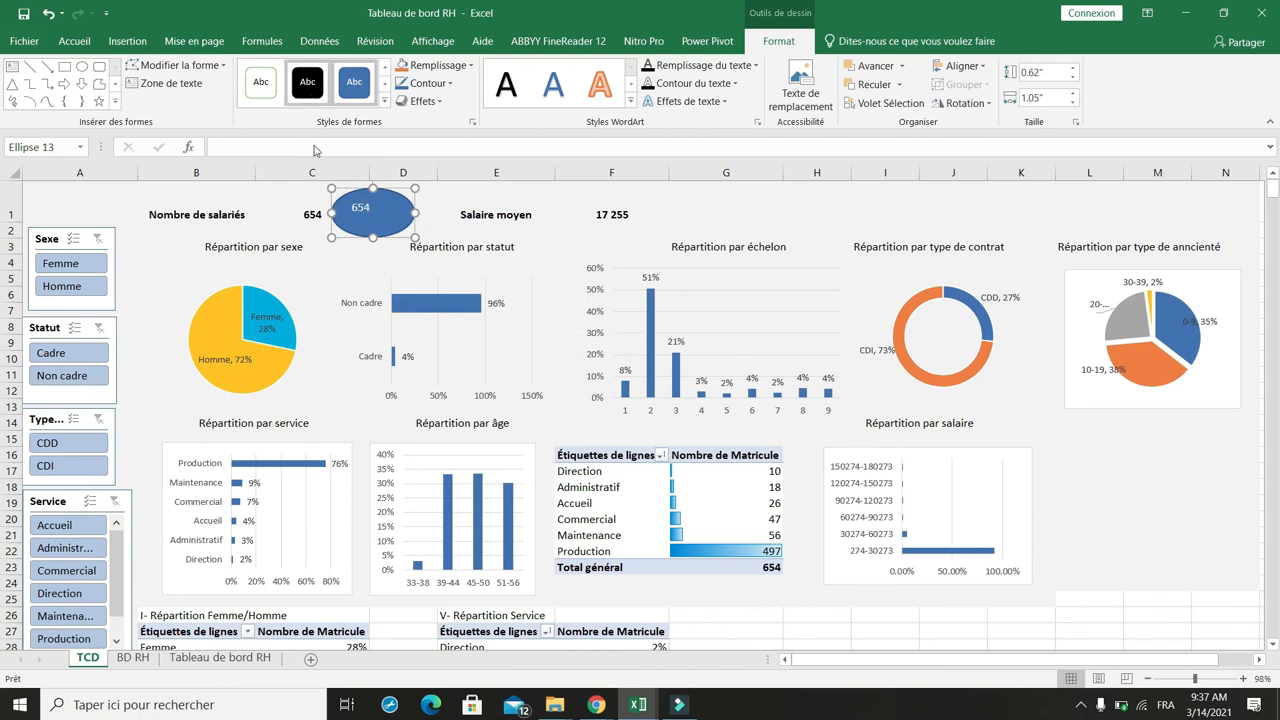
Step: Apply an outlined white theme style to the oval shape and centre its text
left_click(384, 104)
left_click(384, 104)
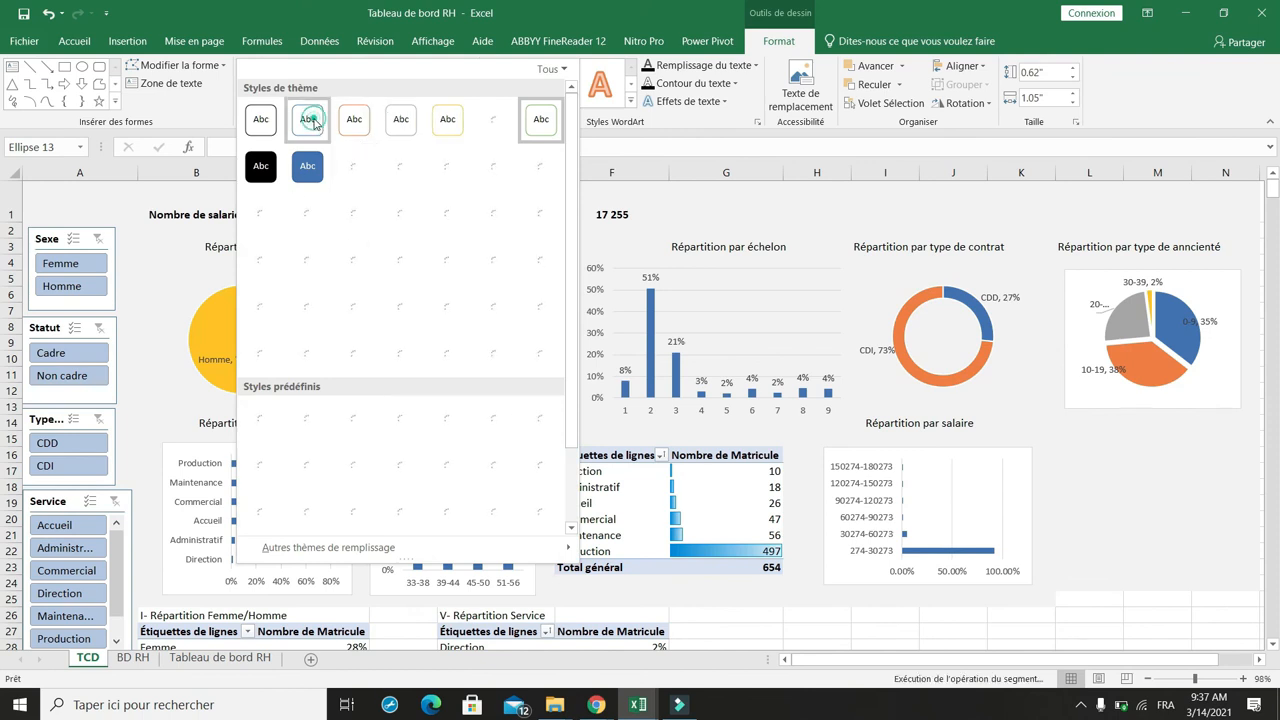
left_click(308, 120)
left_click(74, 41)
left_click(261, 76)
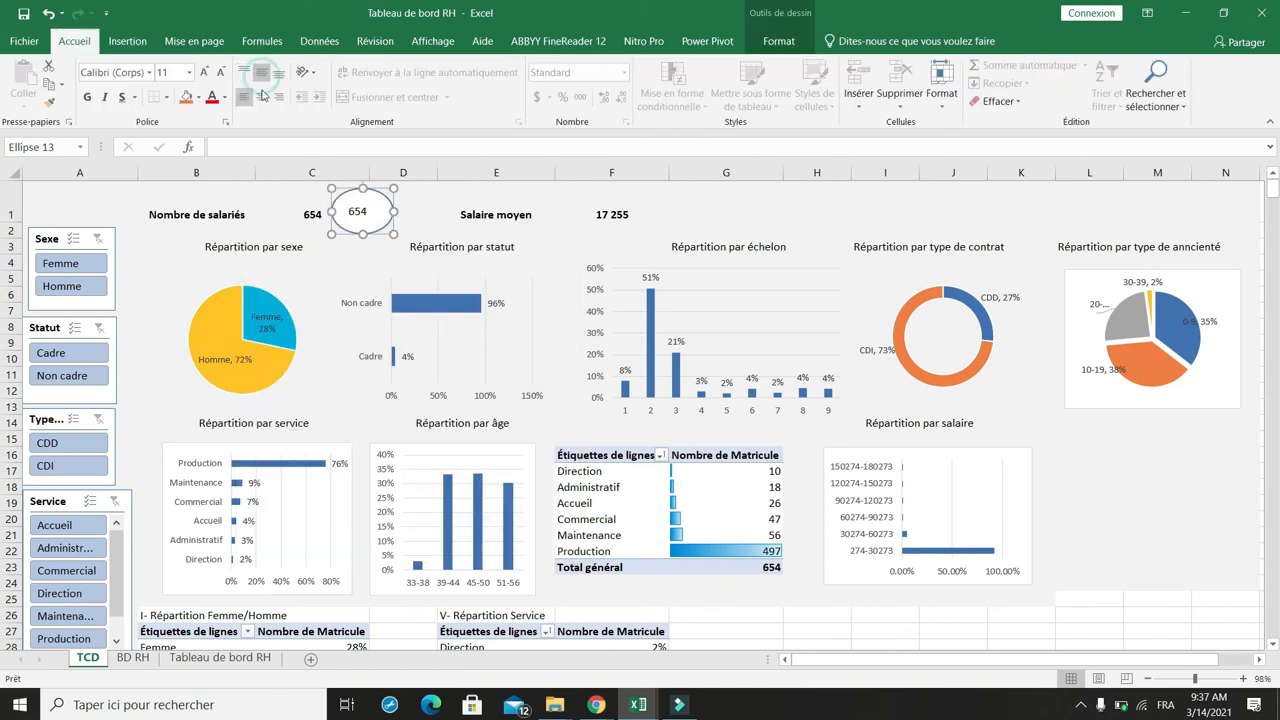
Step: Clear cell C1 and move the oval into its place beside Nombre de salariés
left_click(303, 222)
key("Delete")
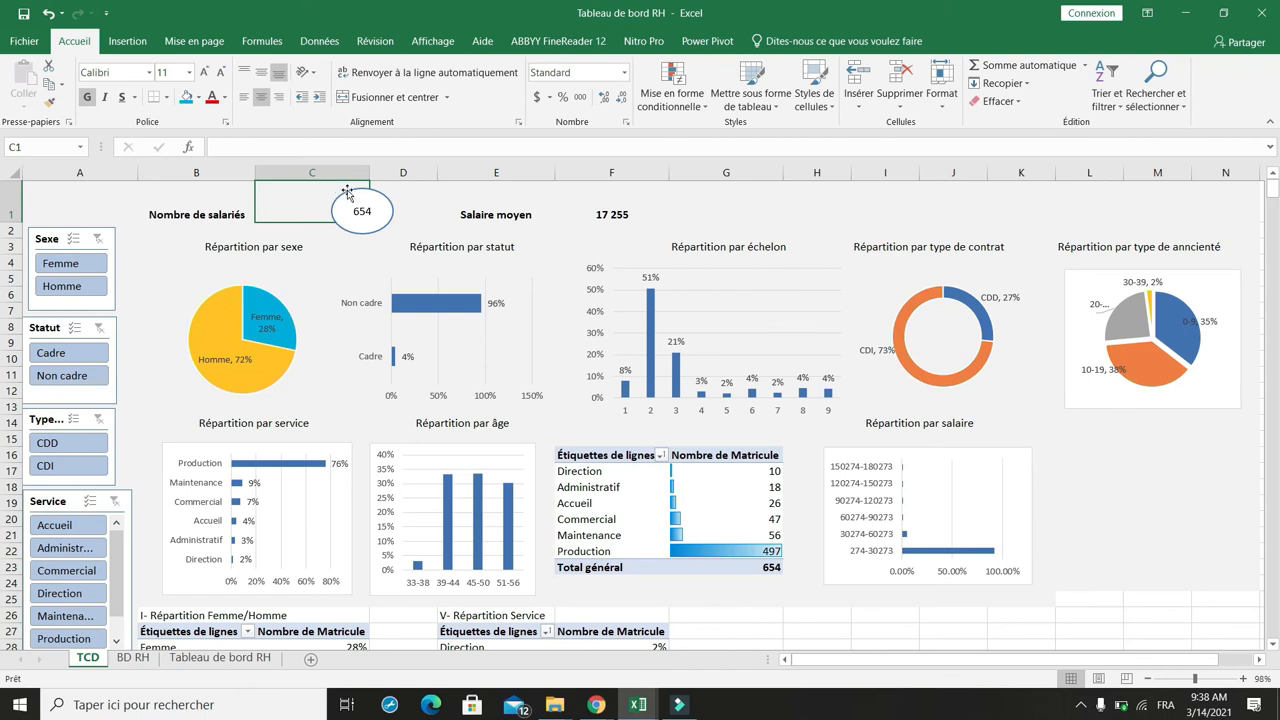
left_click_drag(352, 190, 272, 190)
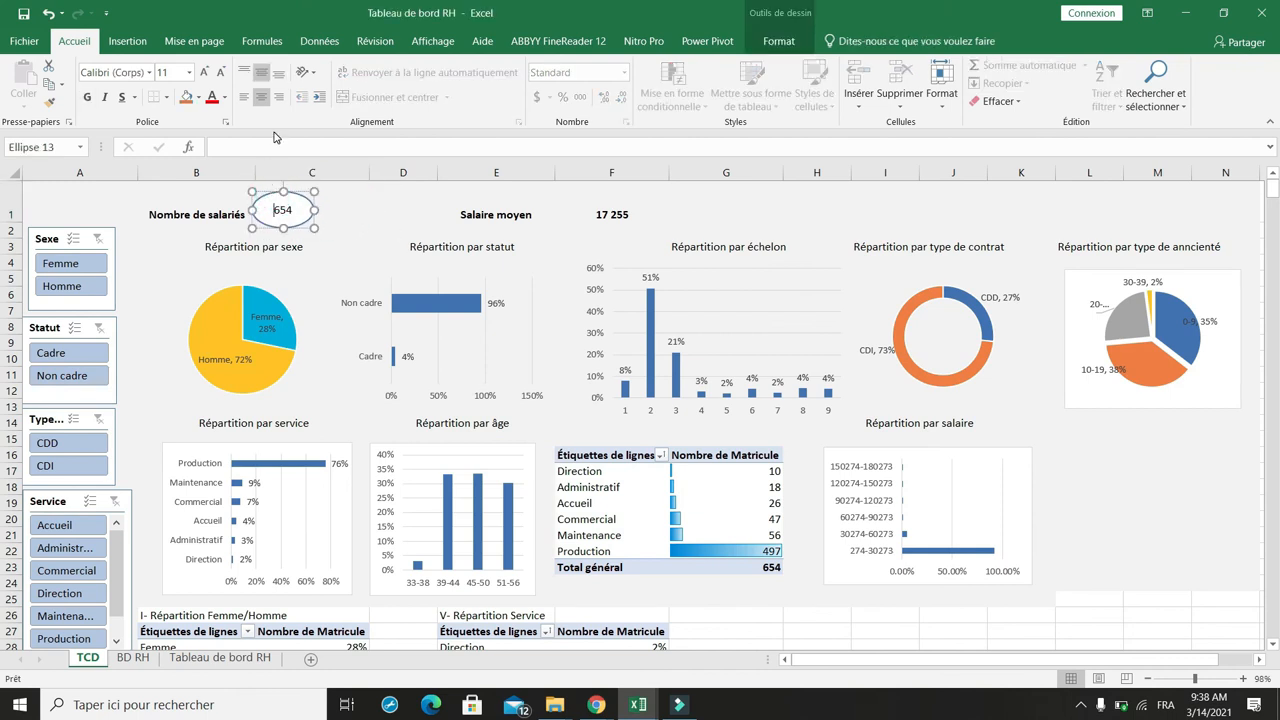
Step: Remove the oval's fill and make its 654 text bold
left_click(199, 97)
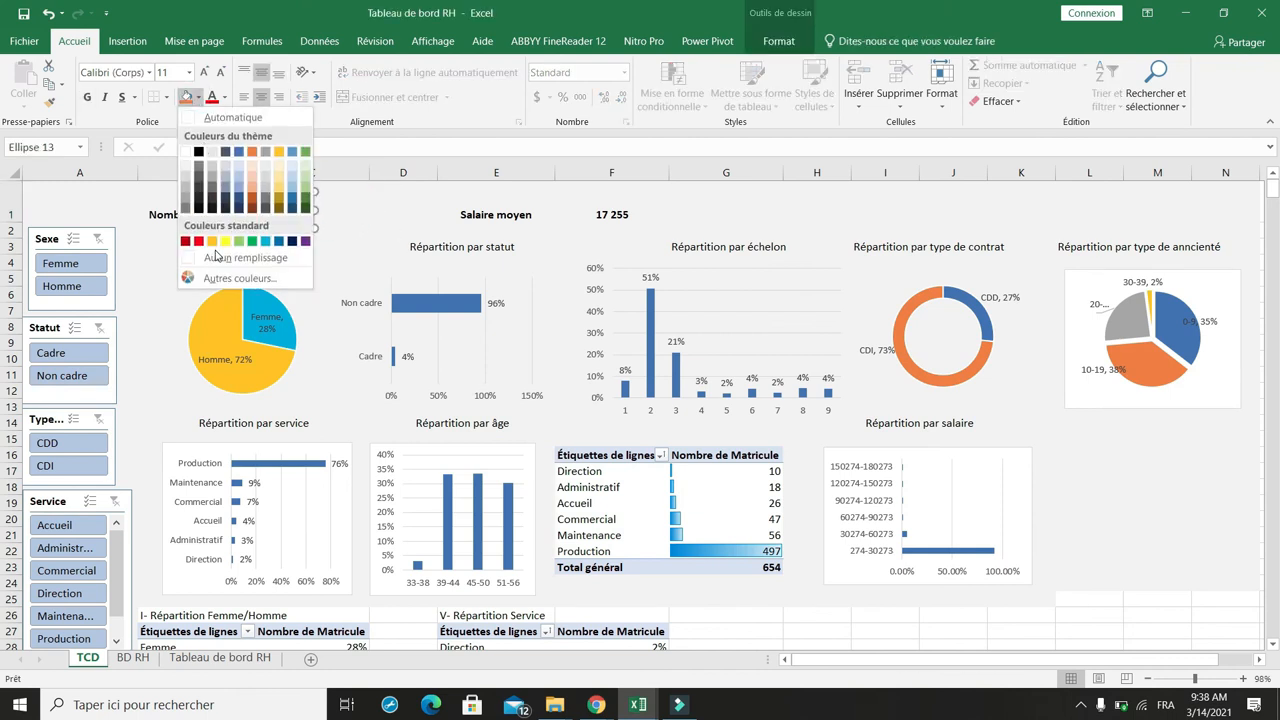
left_click(217, 257)
left_click(284, 195)
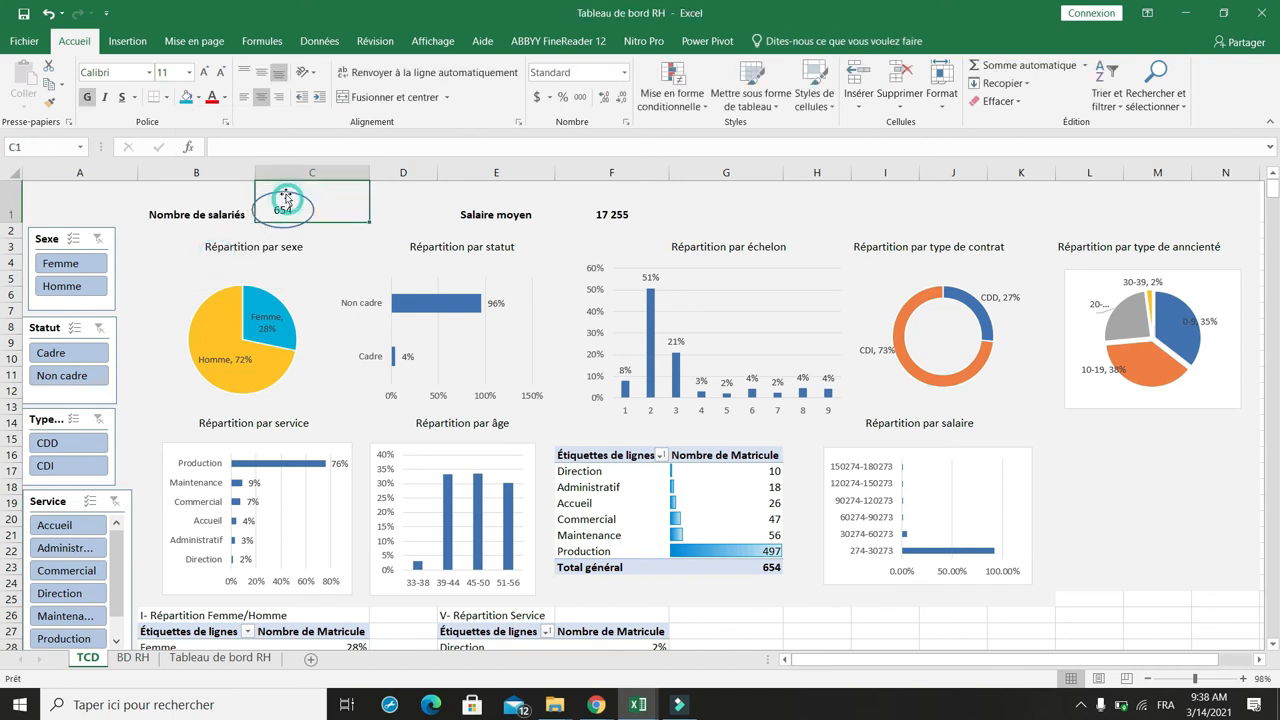
left_click(87, 97)
left_click(604, 212)
left_click(309, 208)
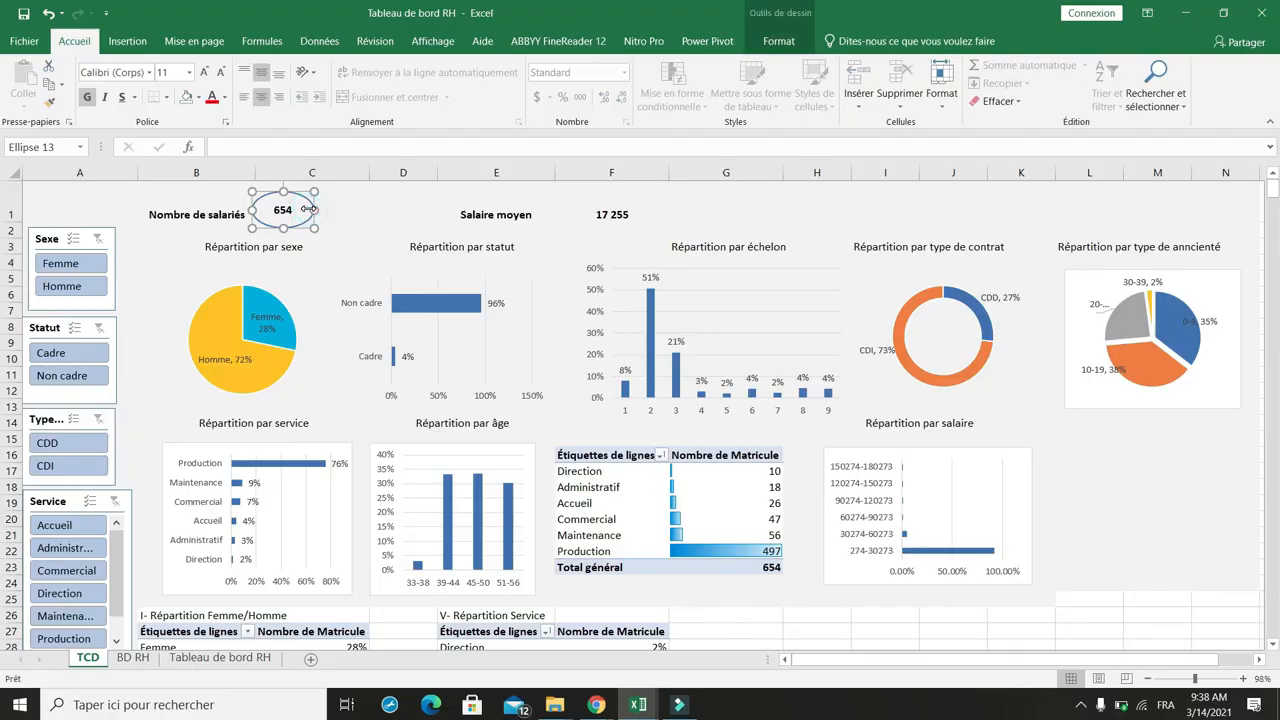